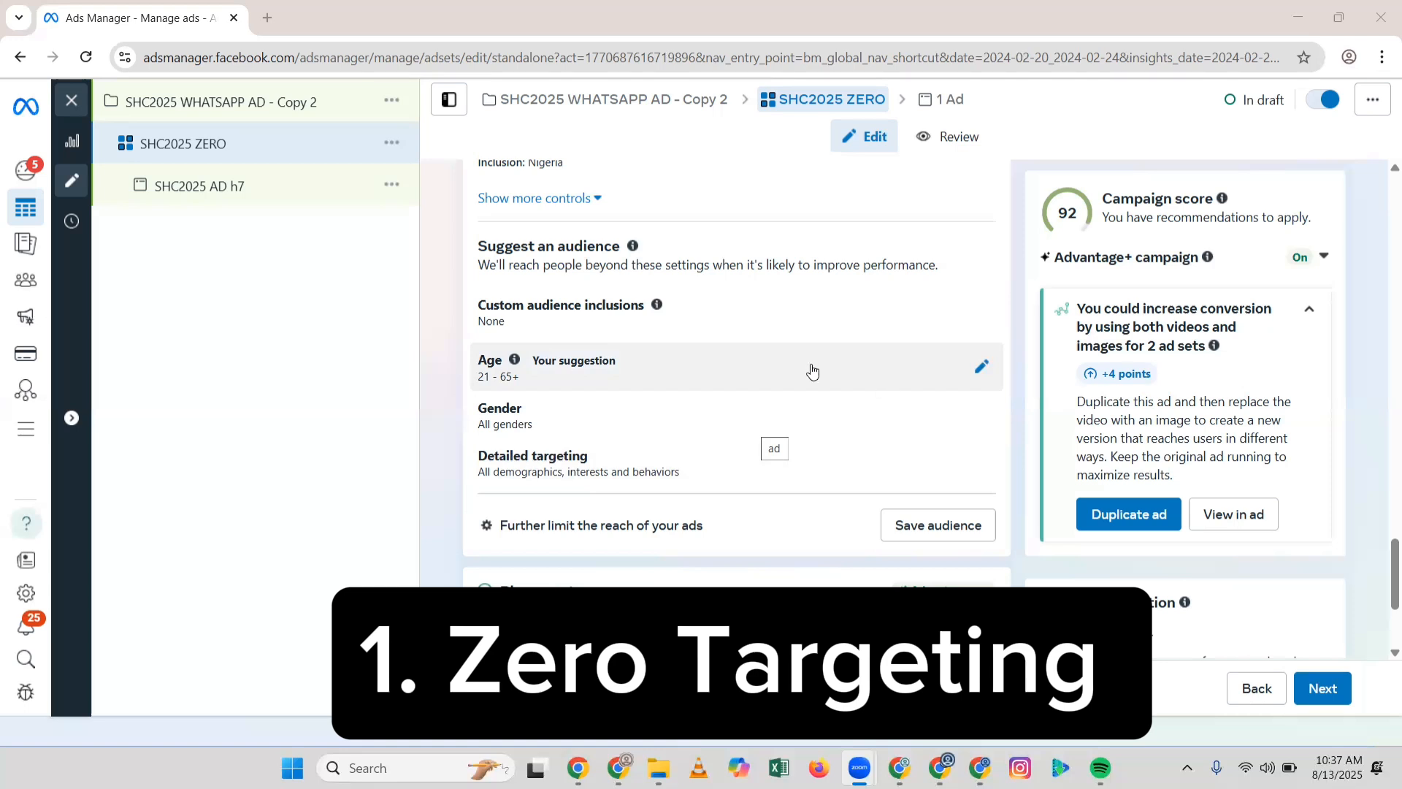
left_click(981, 367)
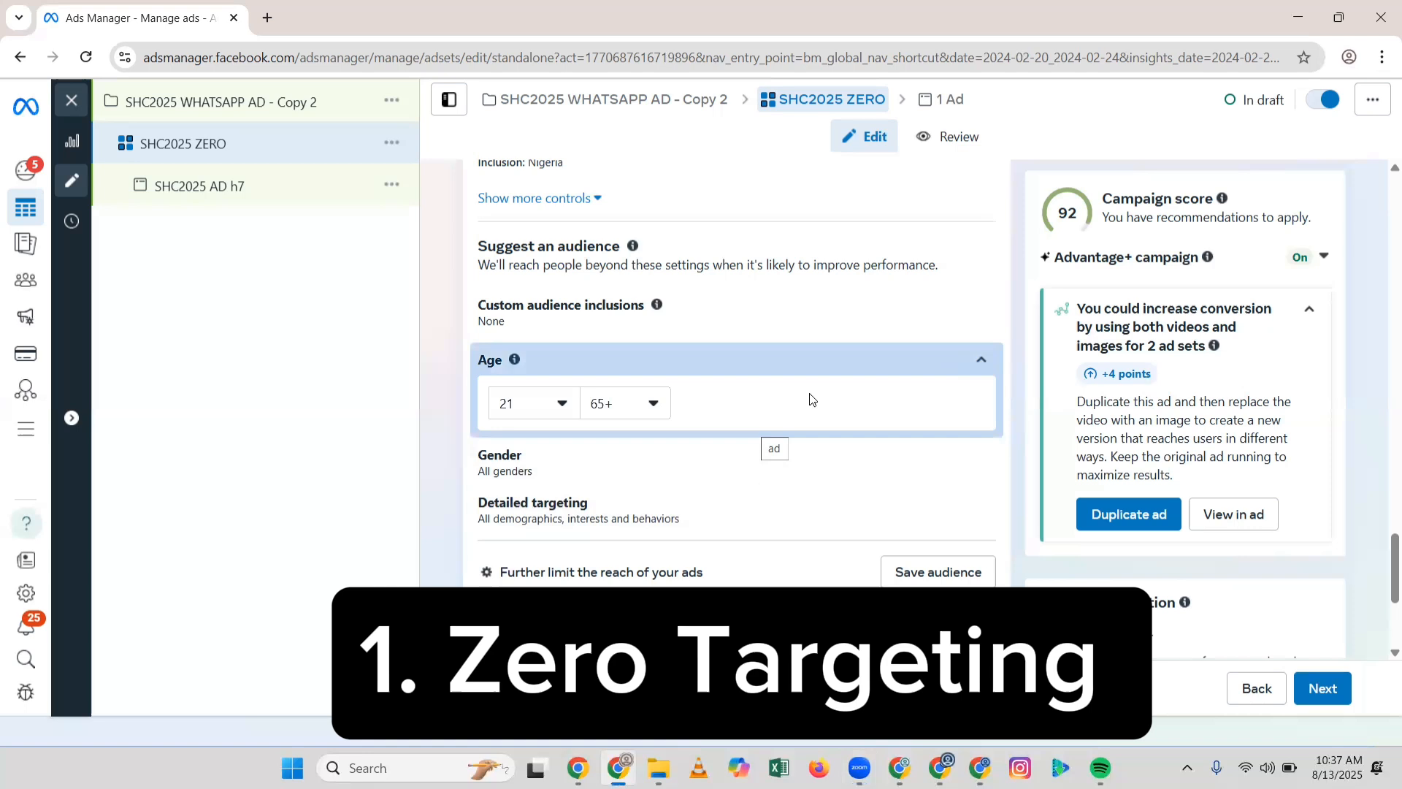
left_click(544, 402)
left_click(544, 403)
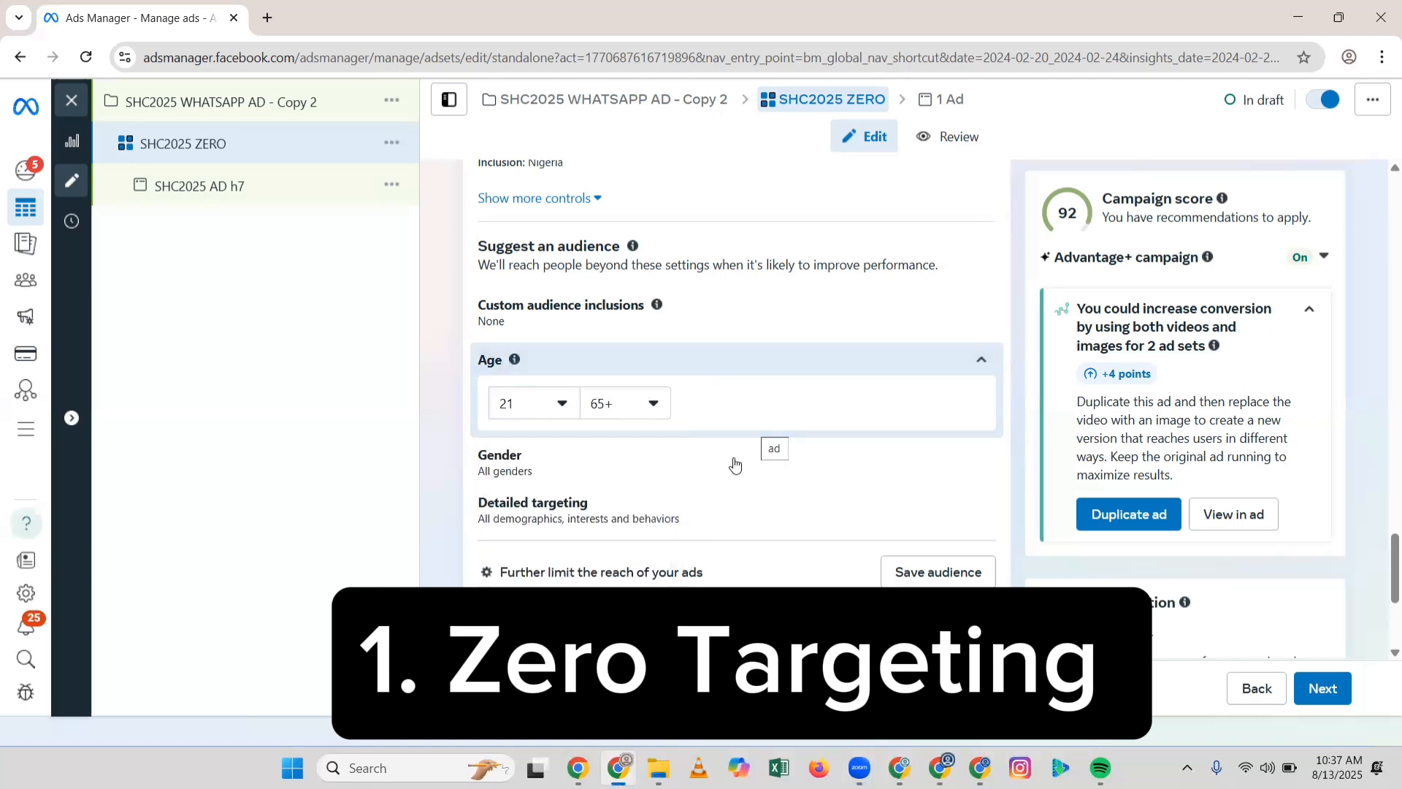
left_click(981, 460)
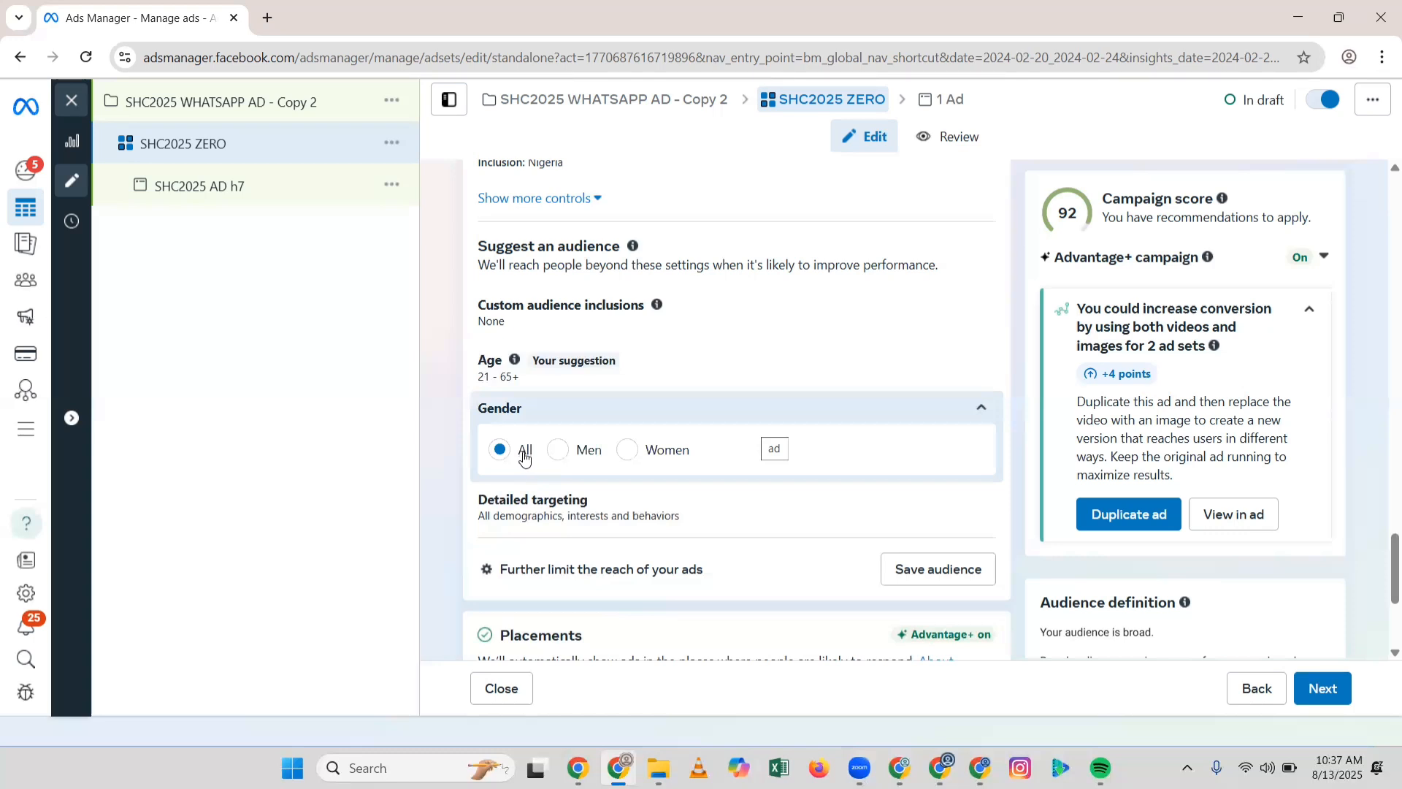
left_click(610, 427)
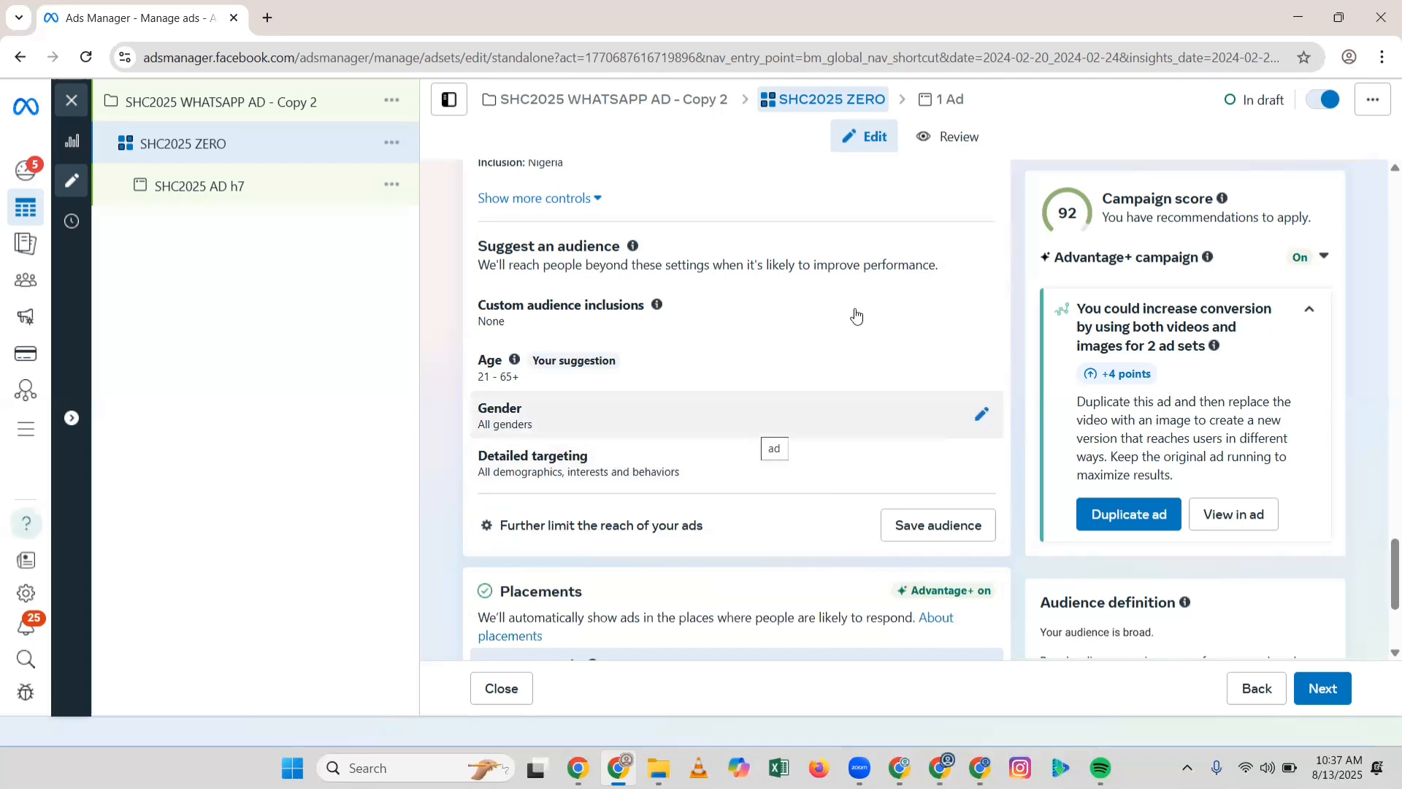
Step: Confirm the location is Nigeria, then expand the still-empty Detailed targeting editor
scroll(840, 325, "up", 4)
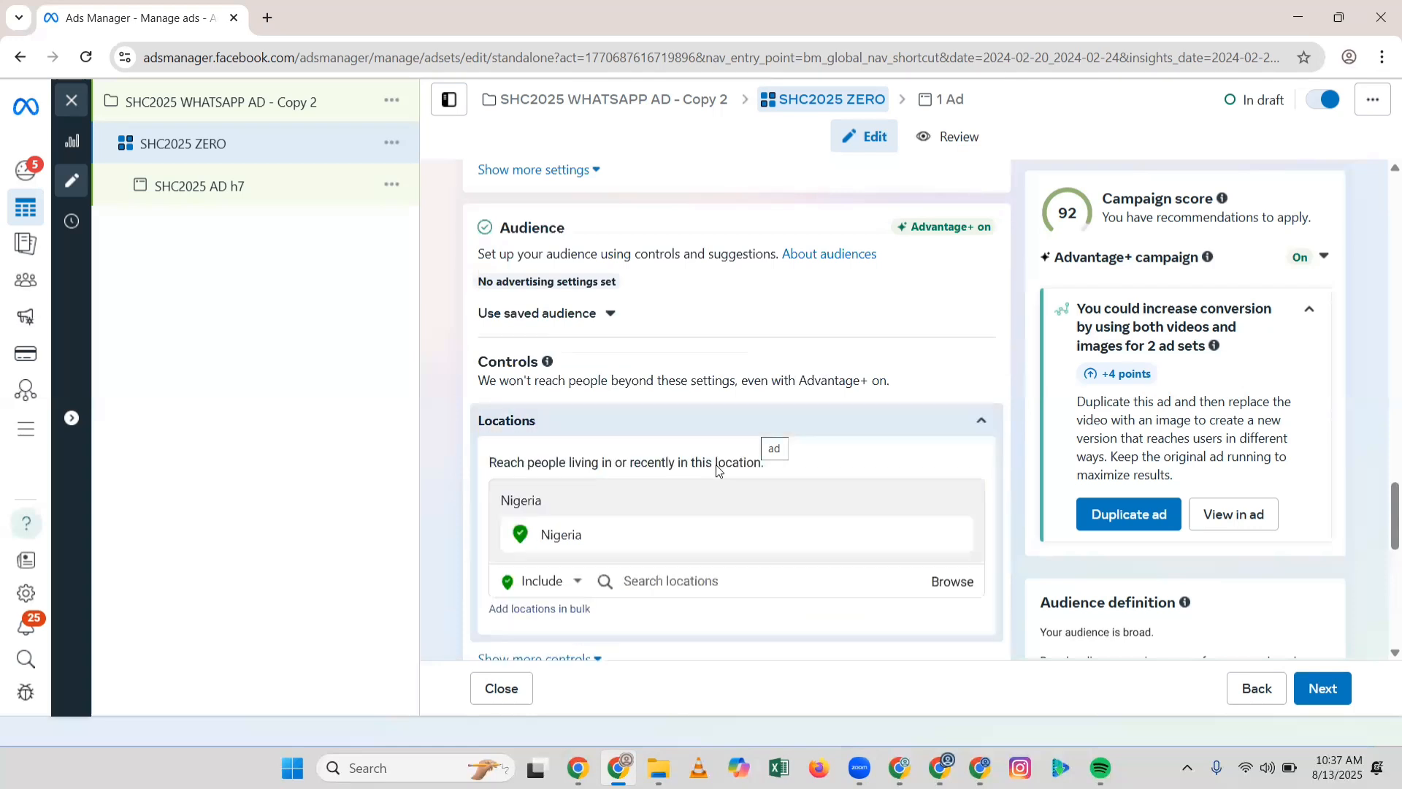
scroll(715, 464, "down", 3)
scroll(709, 420, "down", 1)
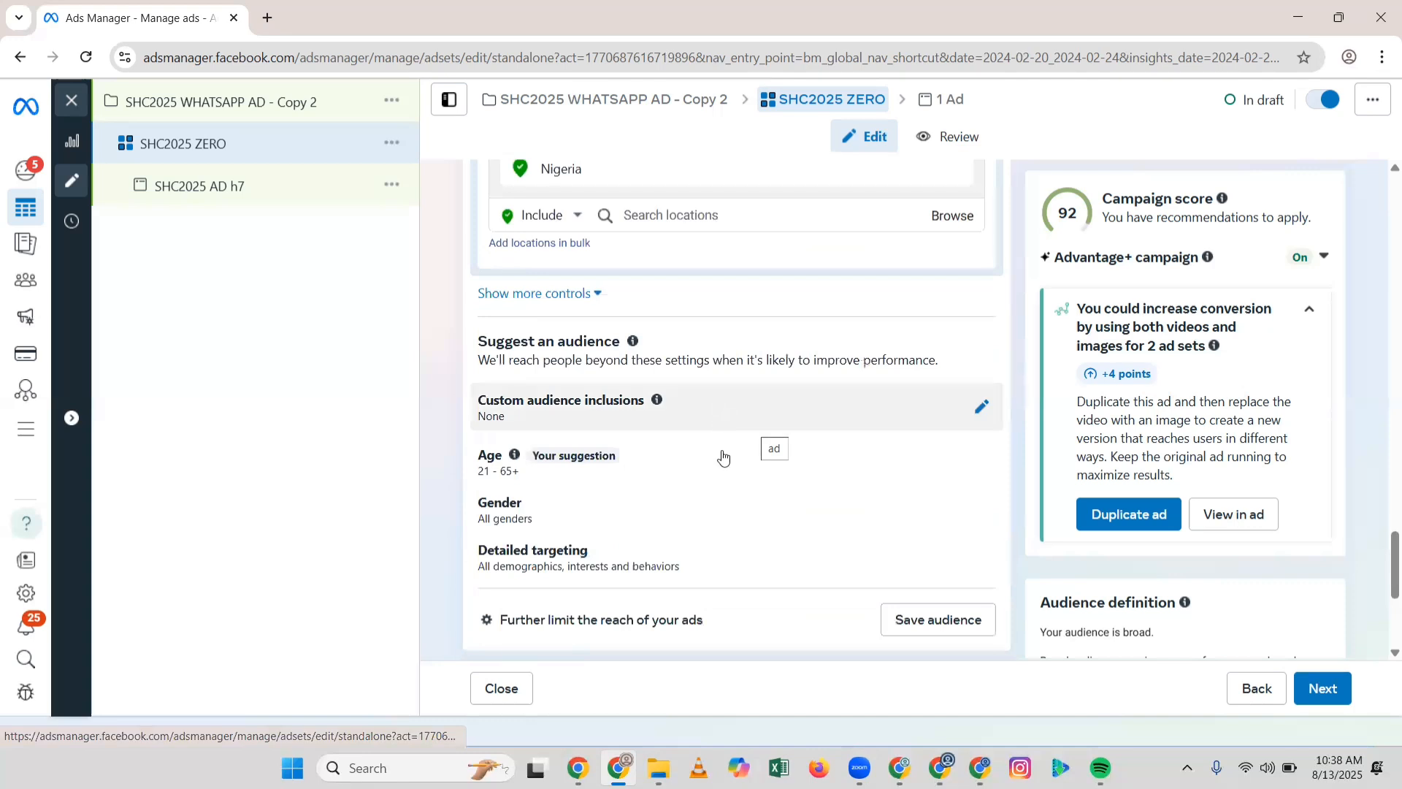
scroll(737, 453, "down", 1)
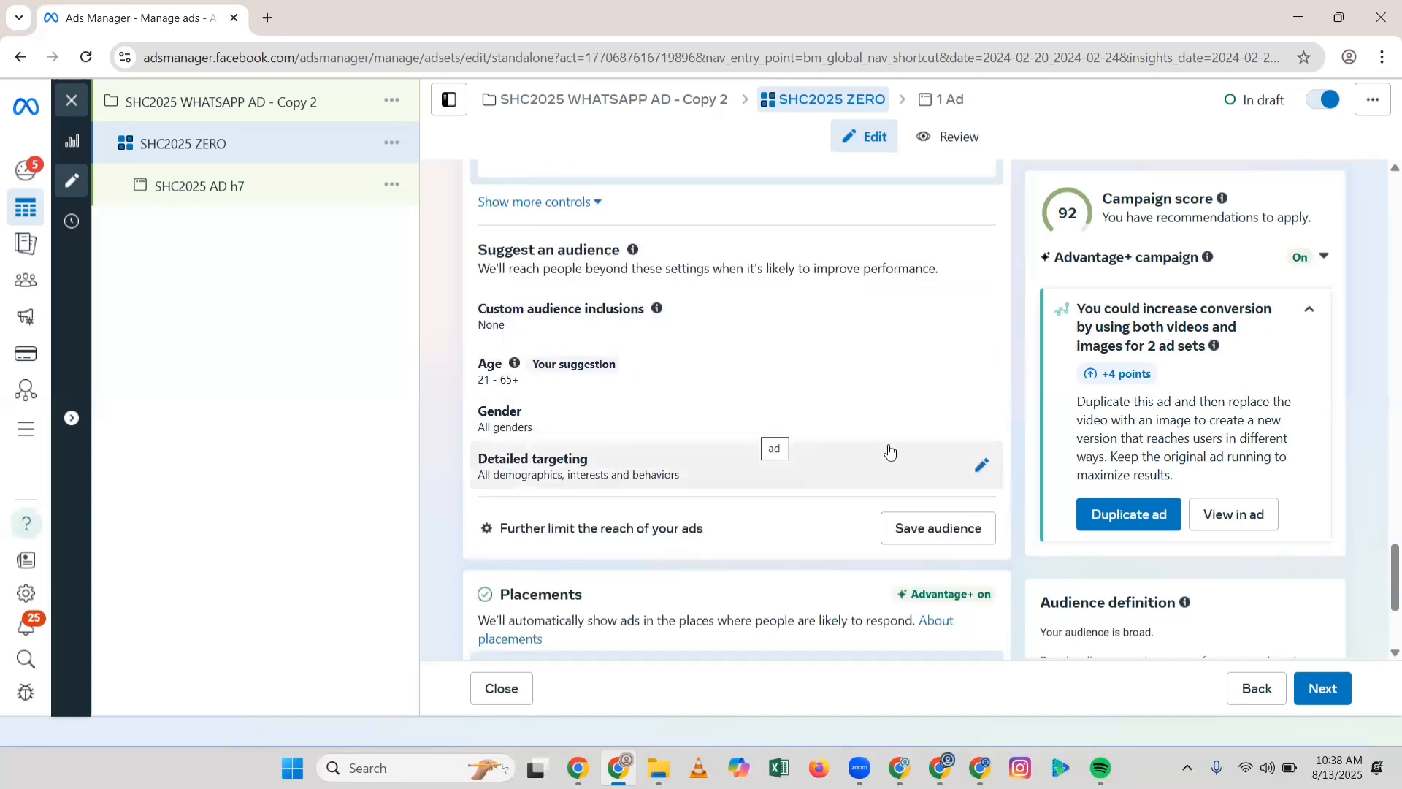
left_click(981, 464)
scroll(748, 491, "down", 2)
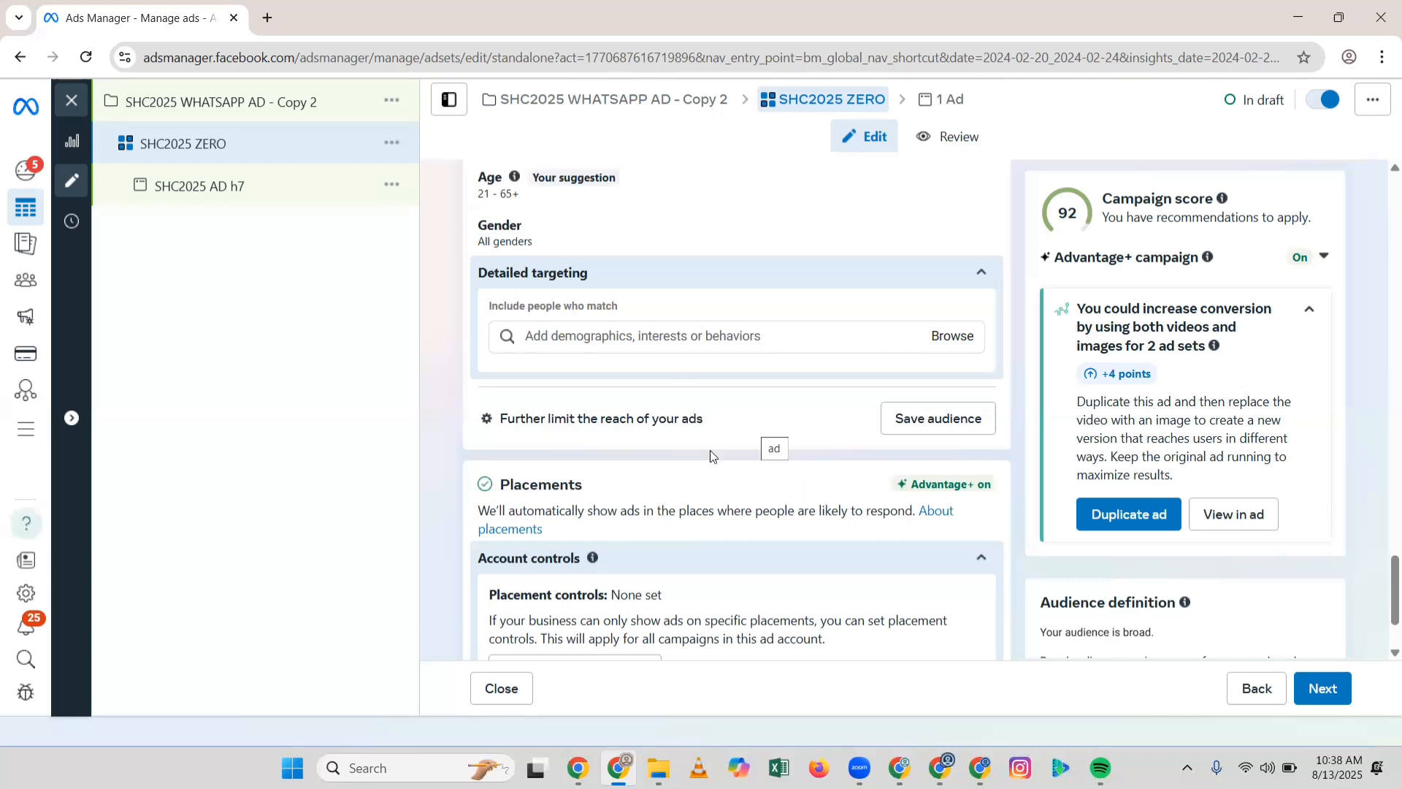
scroll(738, 538, "down", 2)
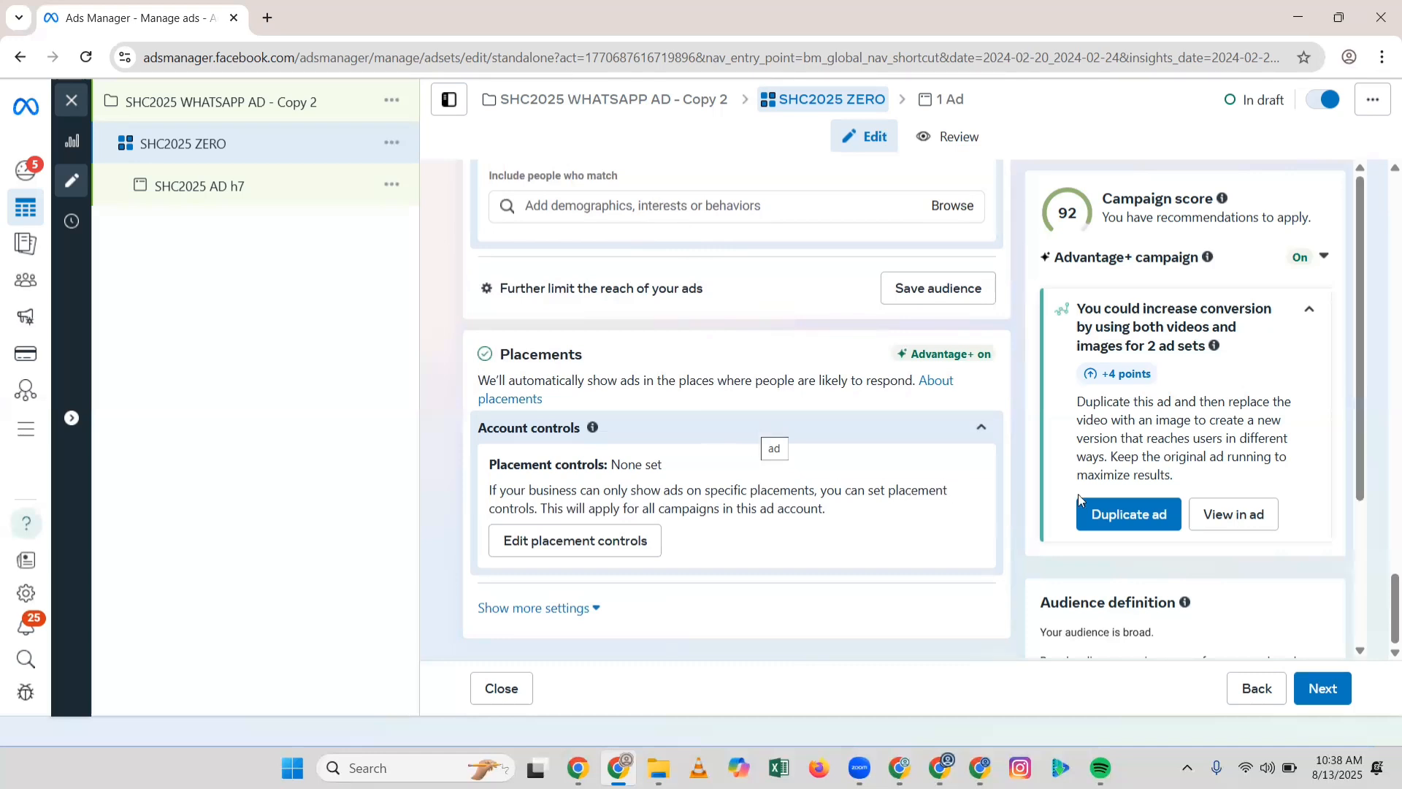
Step: Close the account-wide placement controls unchanged and show extra settings like devices and operating systems
left_click(625, 541)
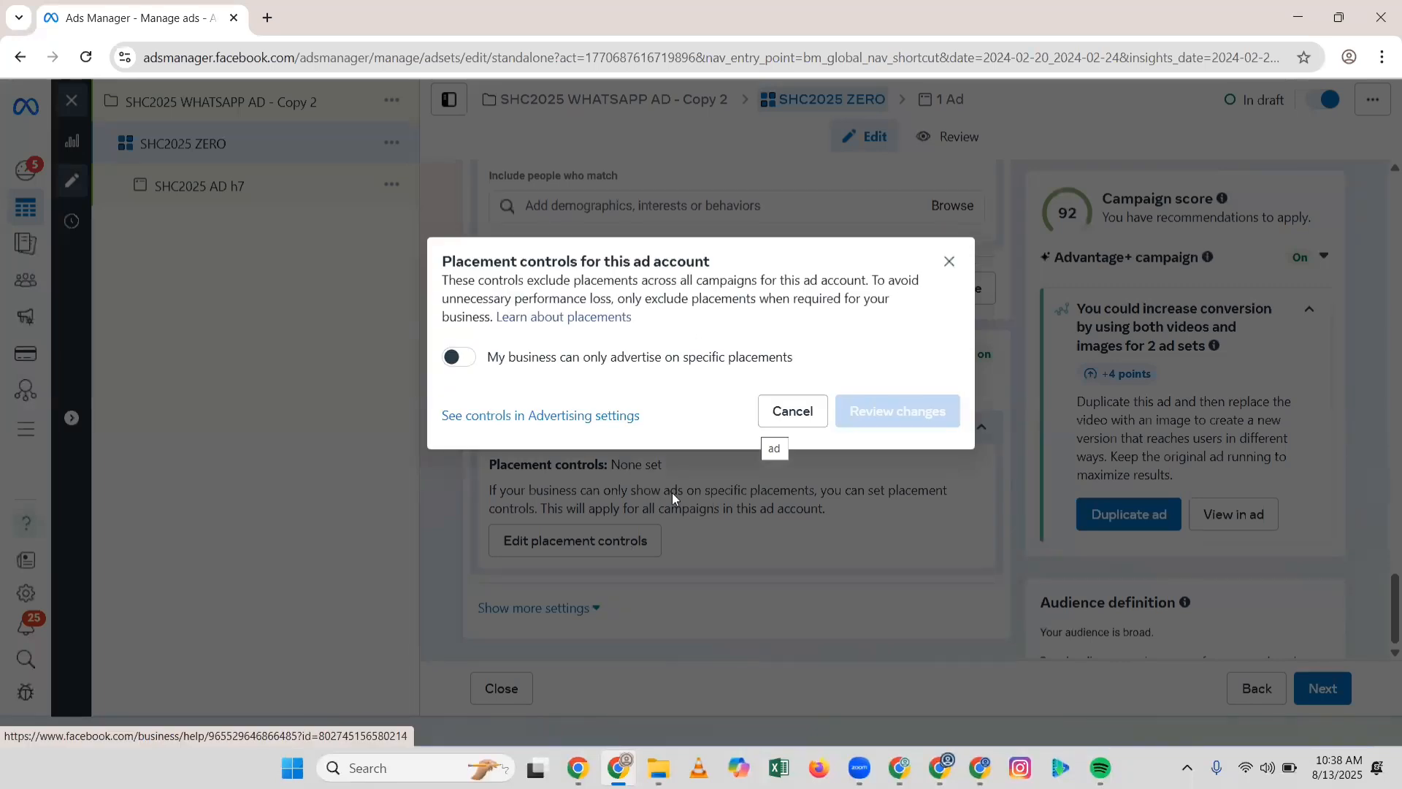
left_click(950, 261)
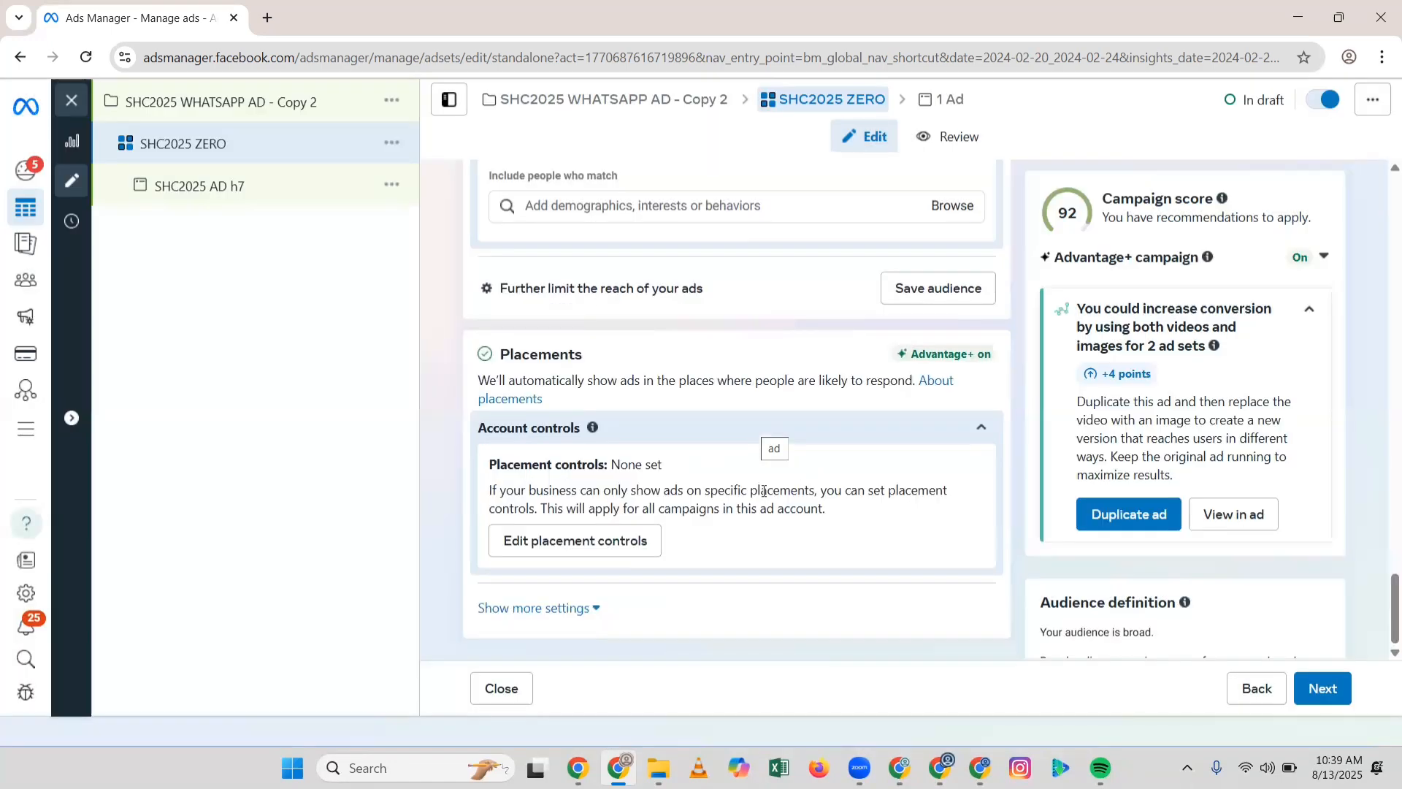
left_click(549, 609)
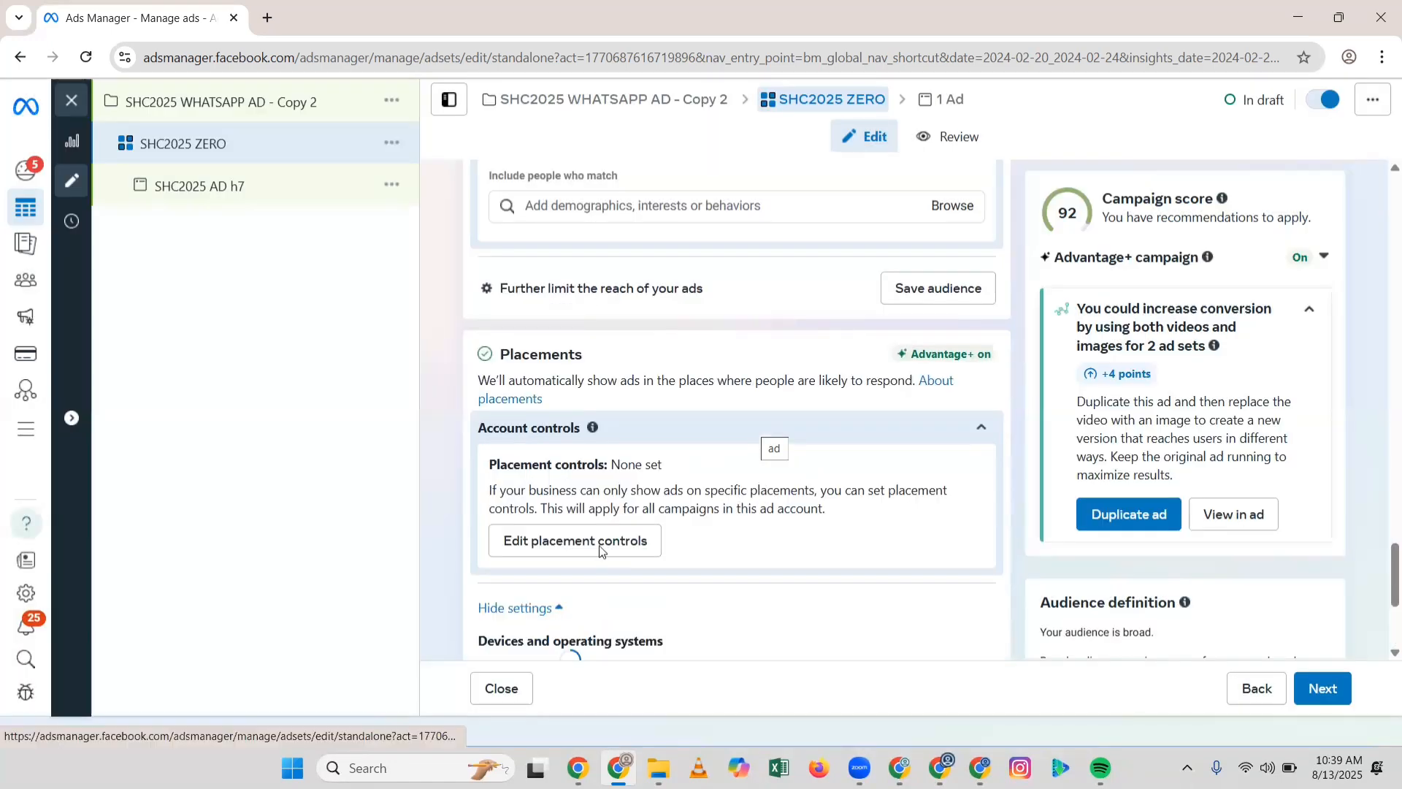
Step: Limit the ad set's platforms to Facebook and Instagram by removing Messenger and Audience Network
scroll(600, 549, "down", 3)
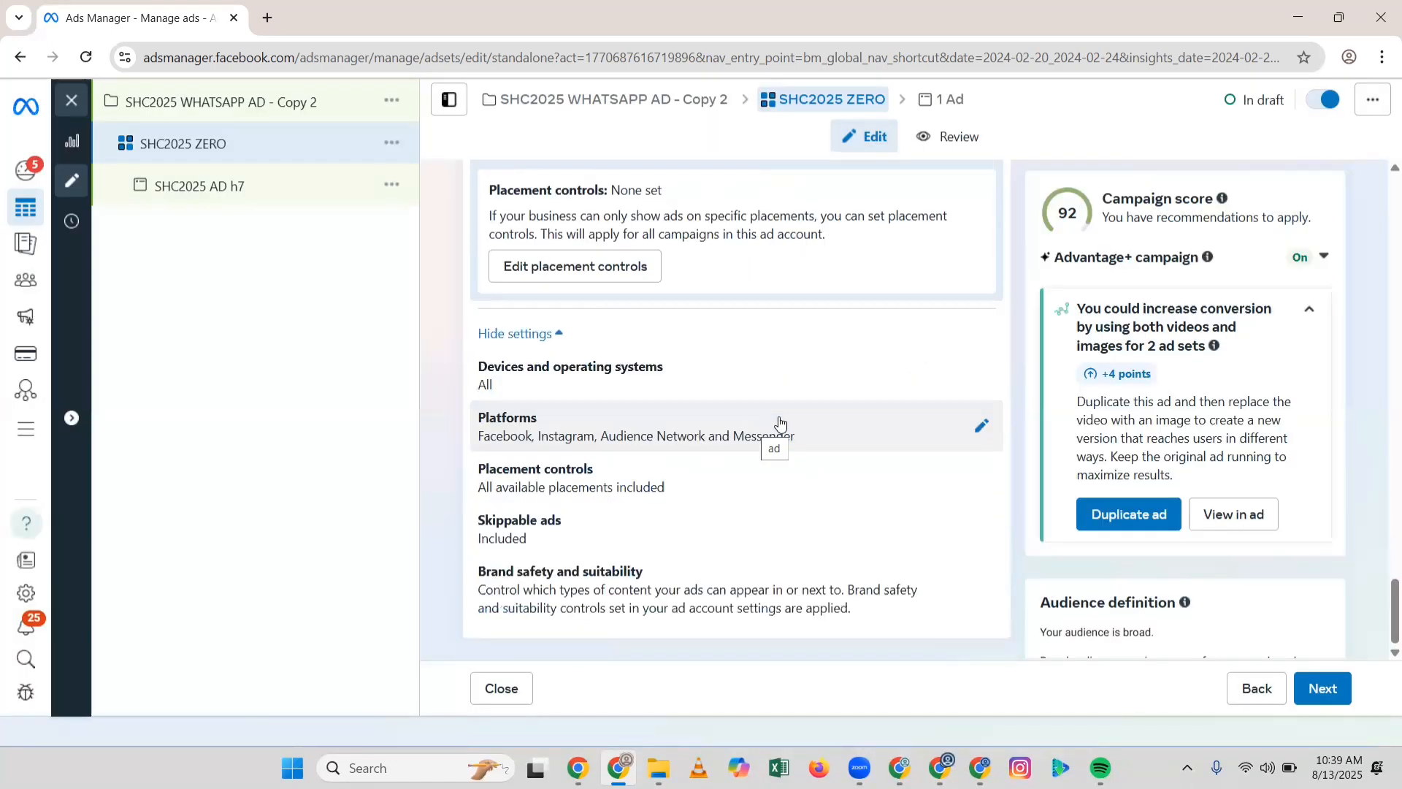
left_click(981, 428)
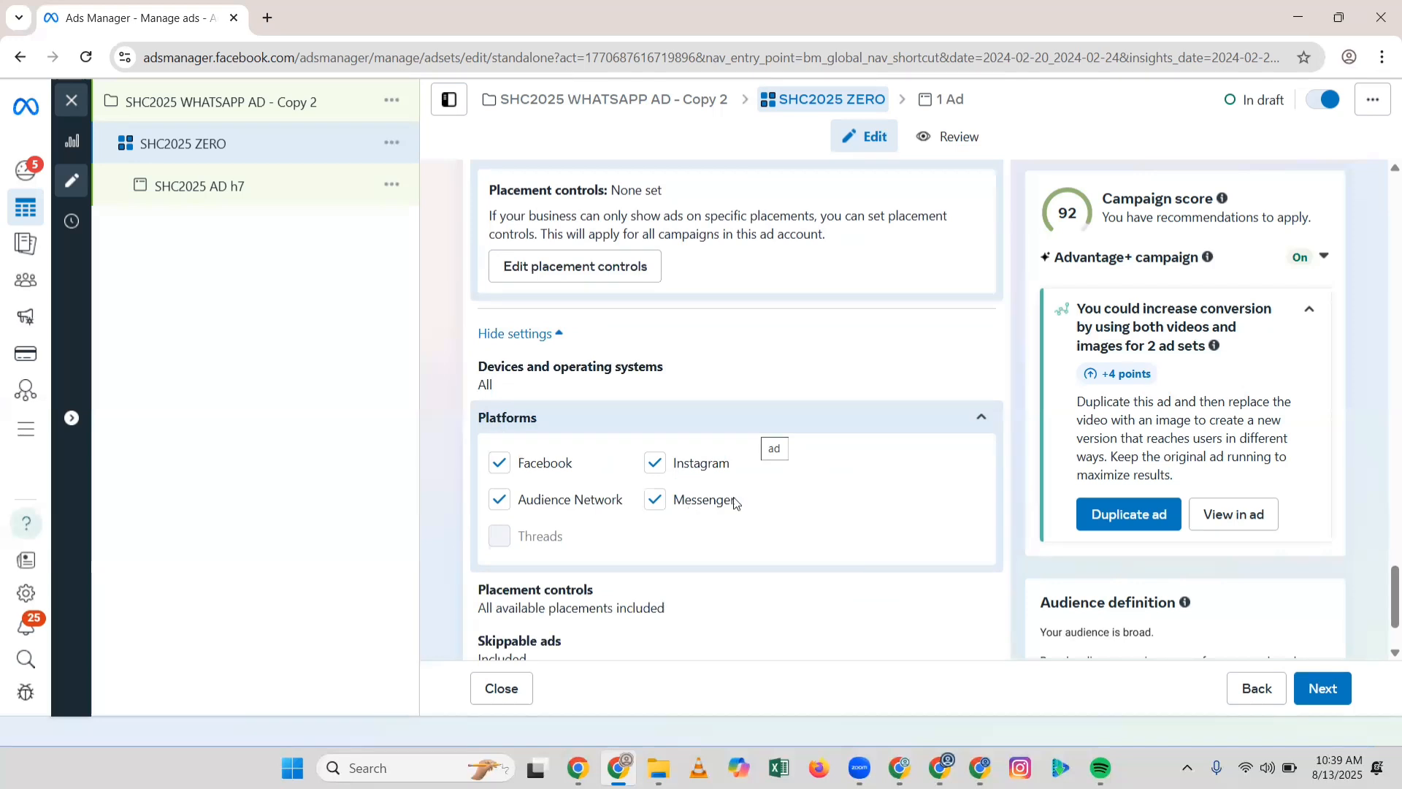
left_click(663, 499)
left_click(493, 509)
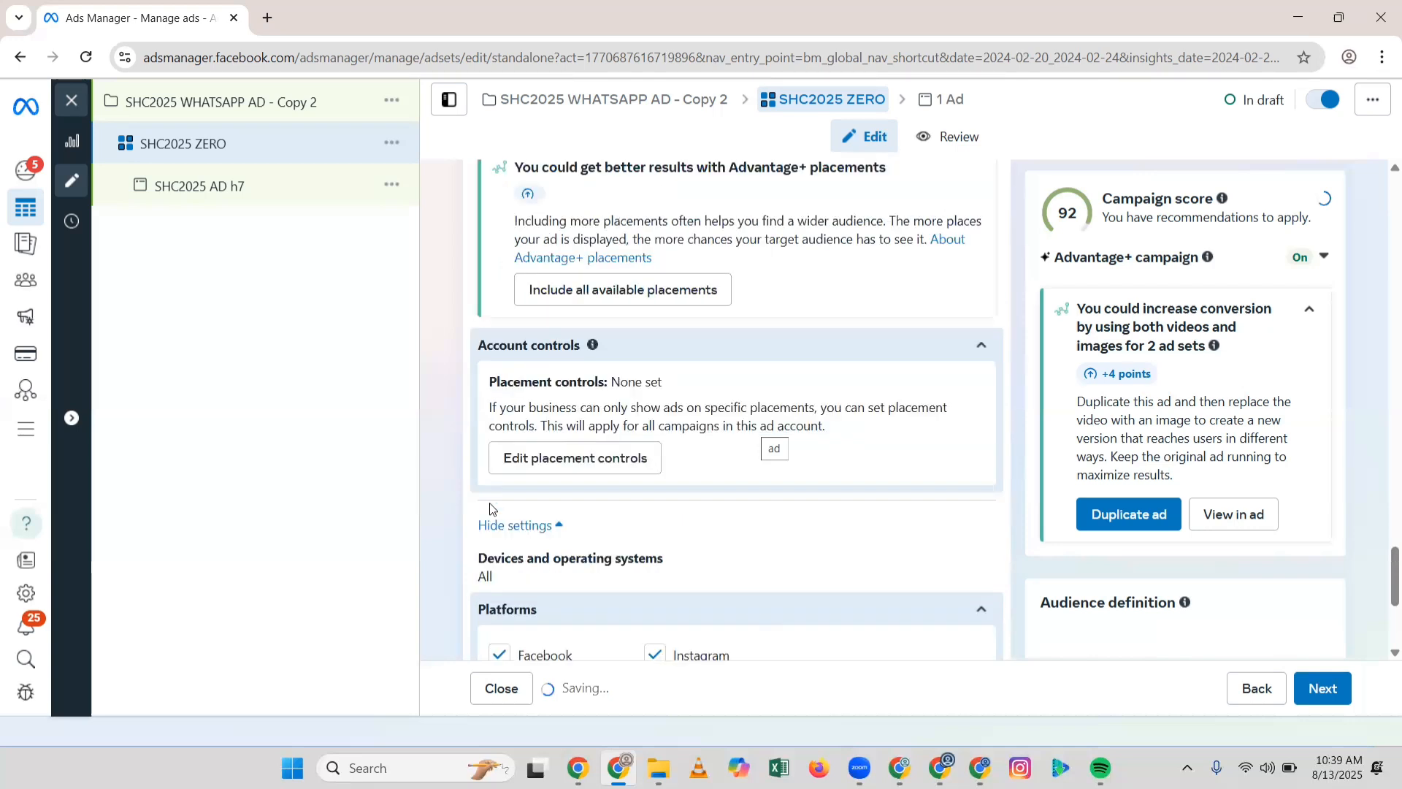
Step: Expand Placement controls to list the individual placements
scroll(746, 615, "down", 1)
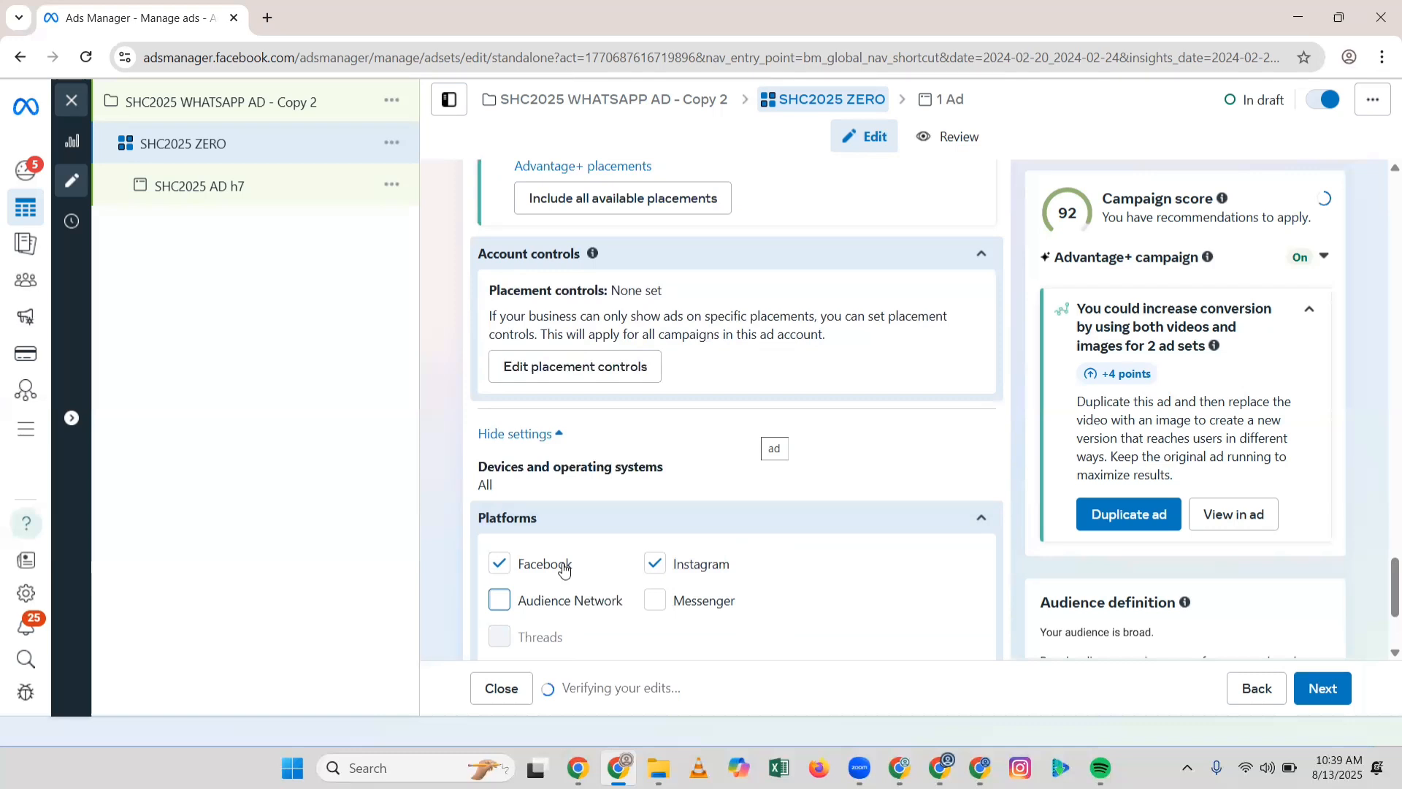
scroll(566, 566, "down", 3)
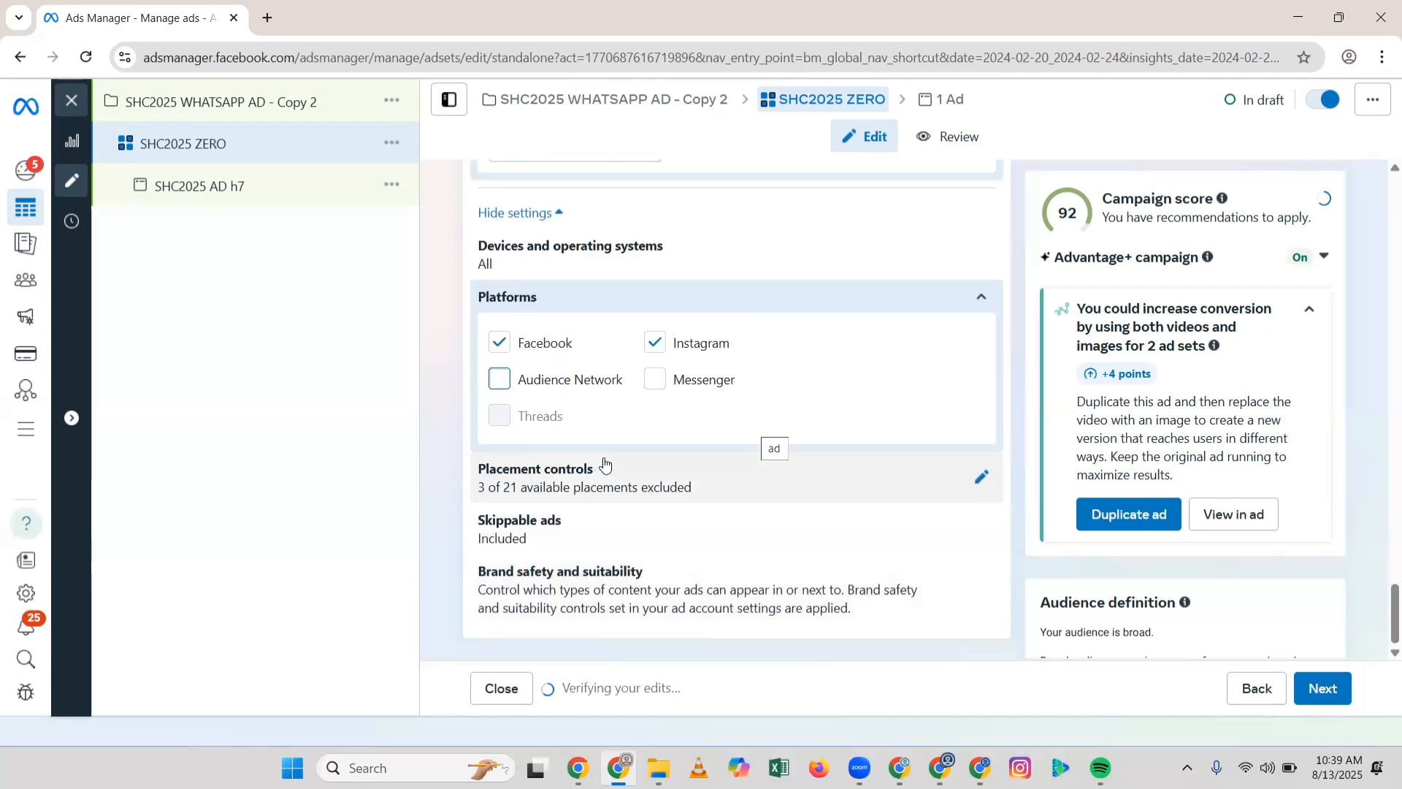
left_click(981, 476)
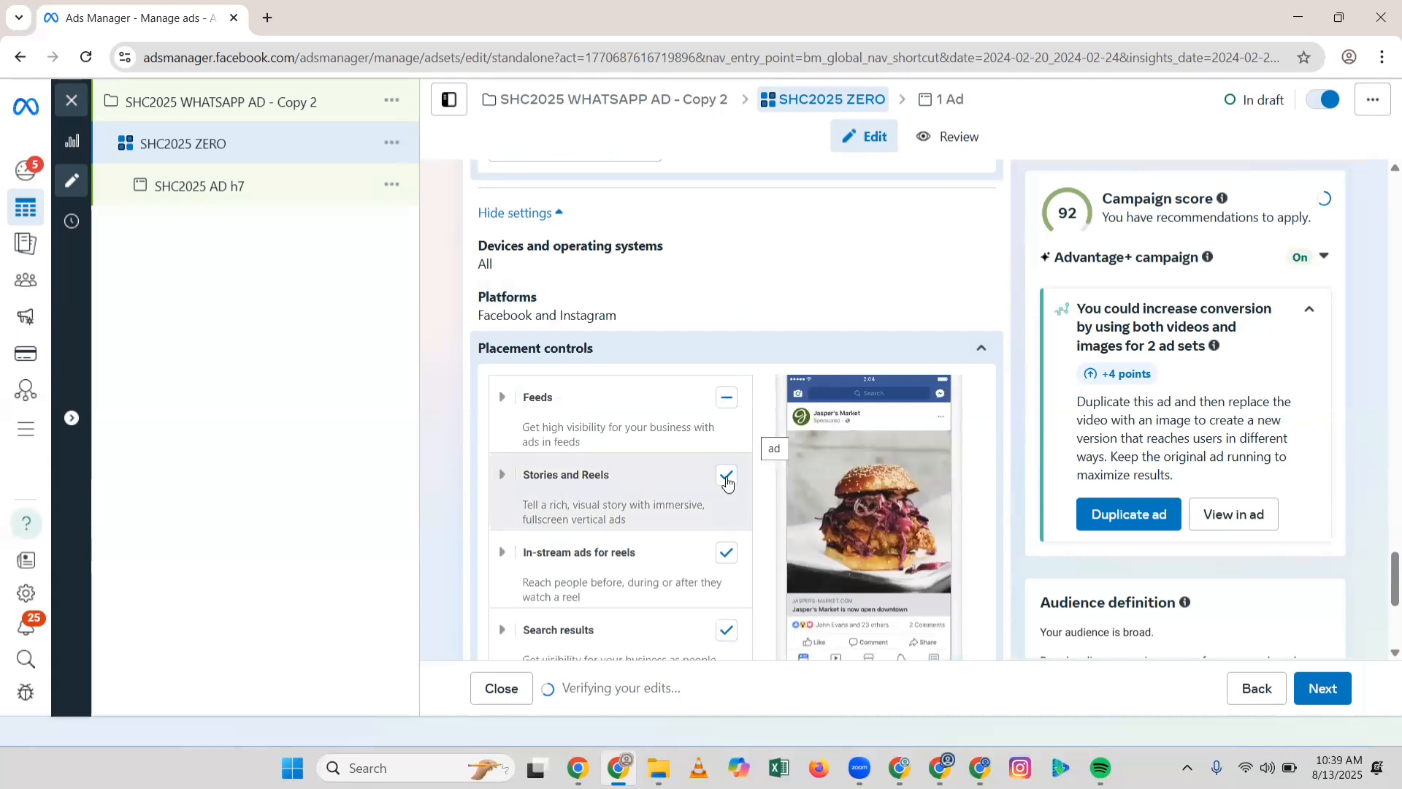
Step: Uncheck In-stream ads for reels and Search results, leaving Stories and Reels included
left_click(725, 558)
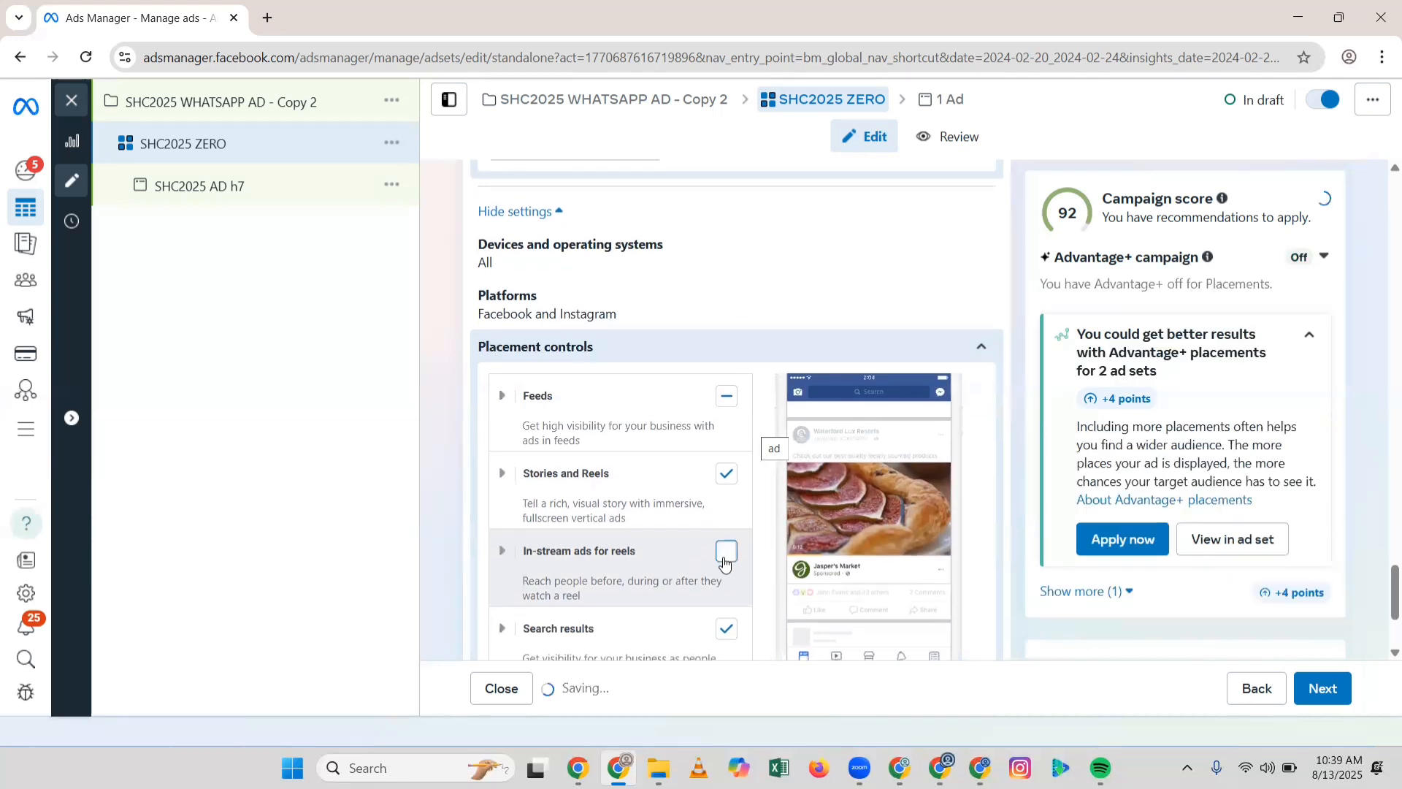
scroll(704, 518, "down", 3)
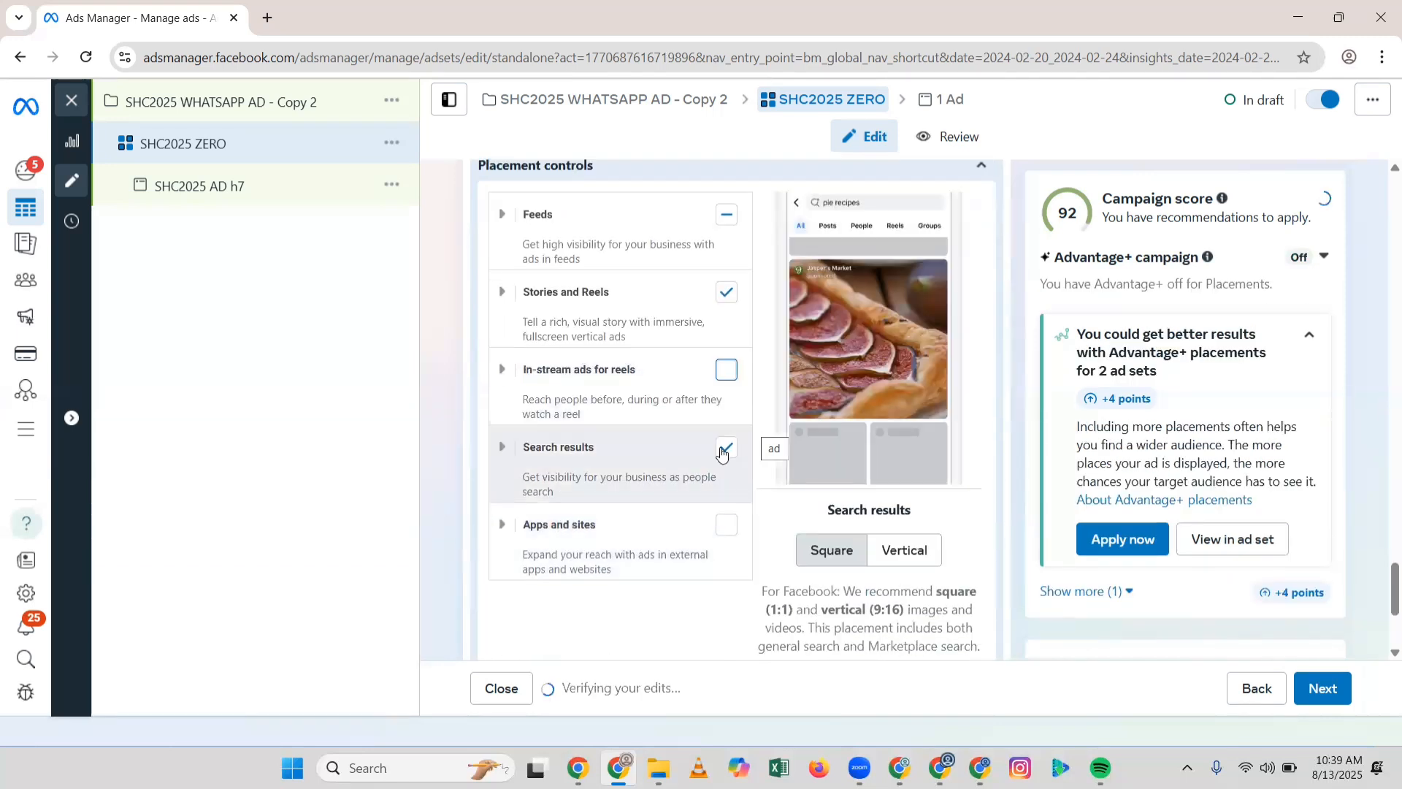
left_click(725, 448)
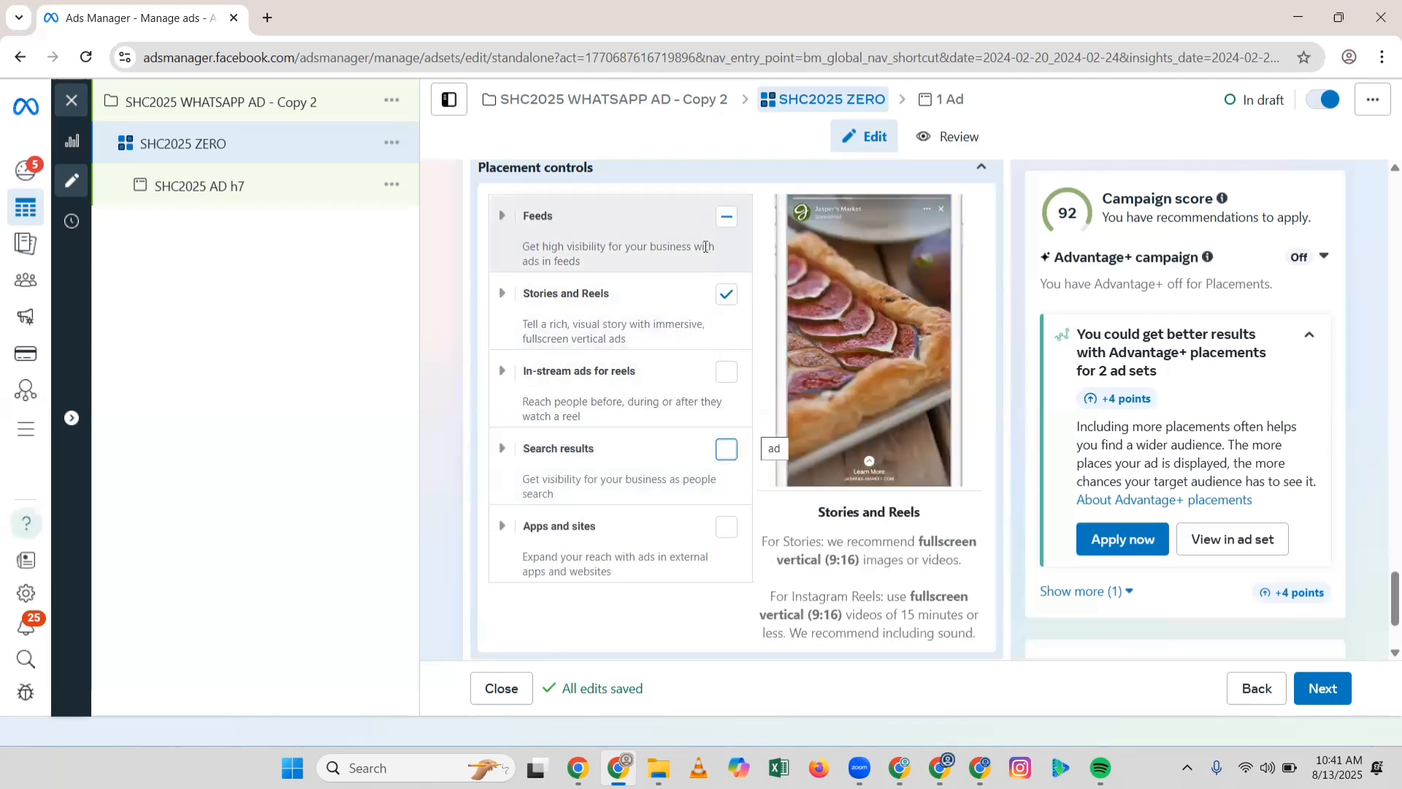
Step: Return to Platforms and expand its checkboxes, now showing Facebook and Instagram partly included
scroll(743, 419, "down", 2)
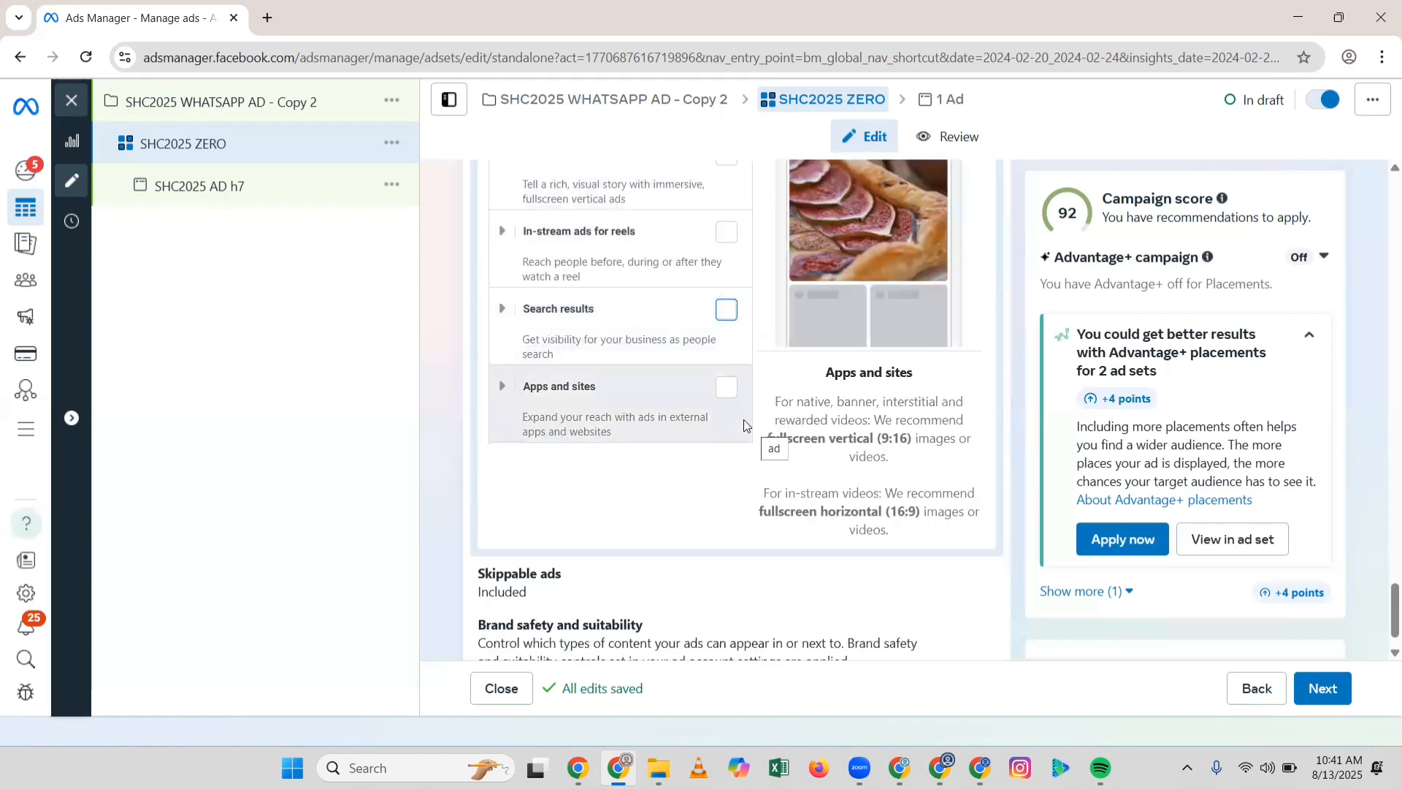
scroll(744, 419, "up", 8)
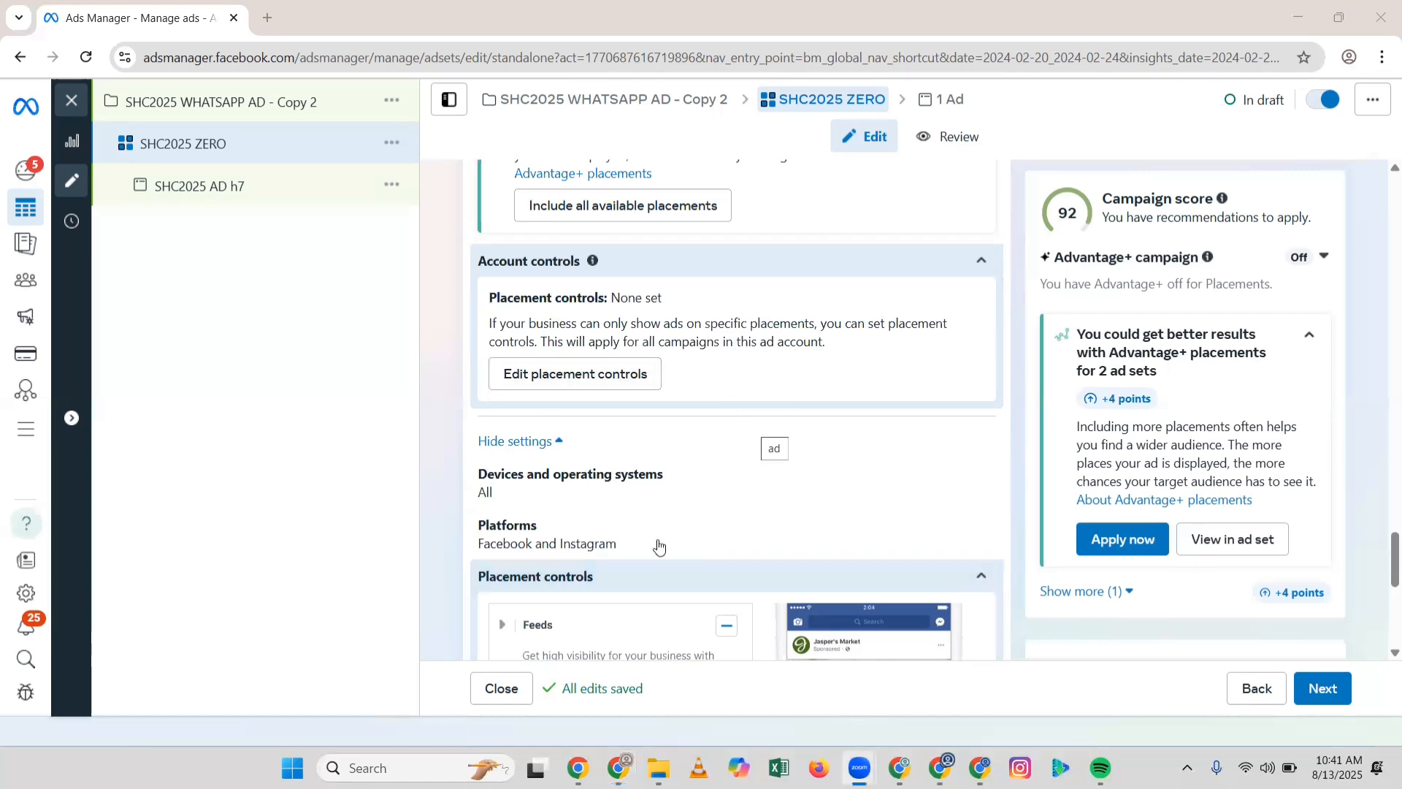
left_click(893, 549)
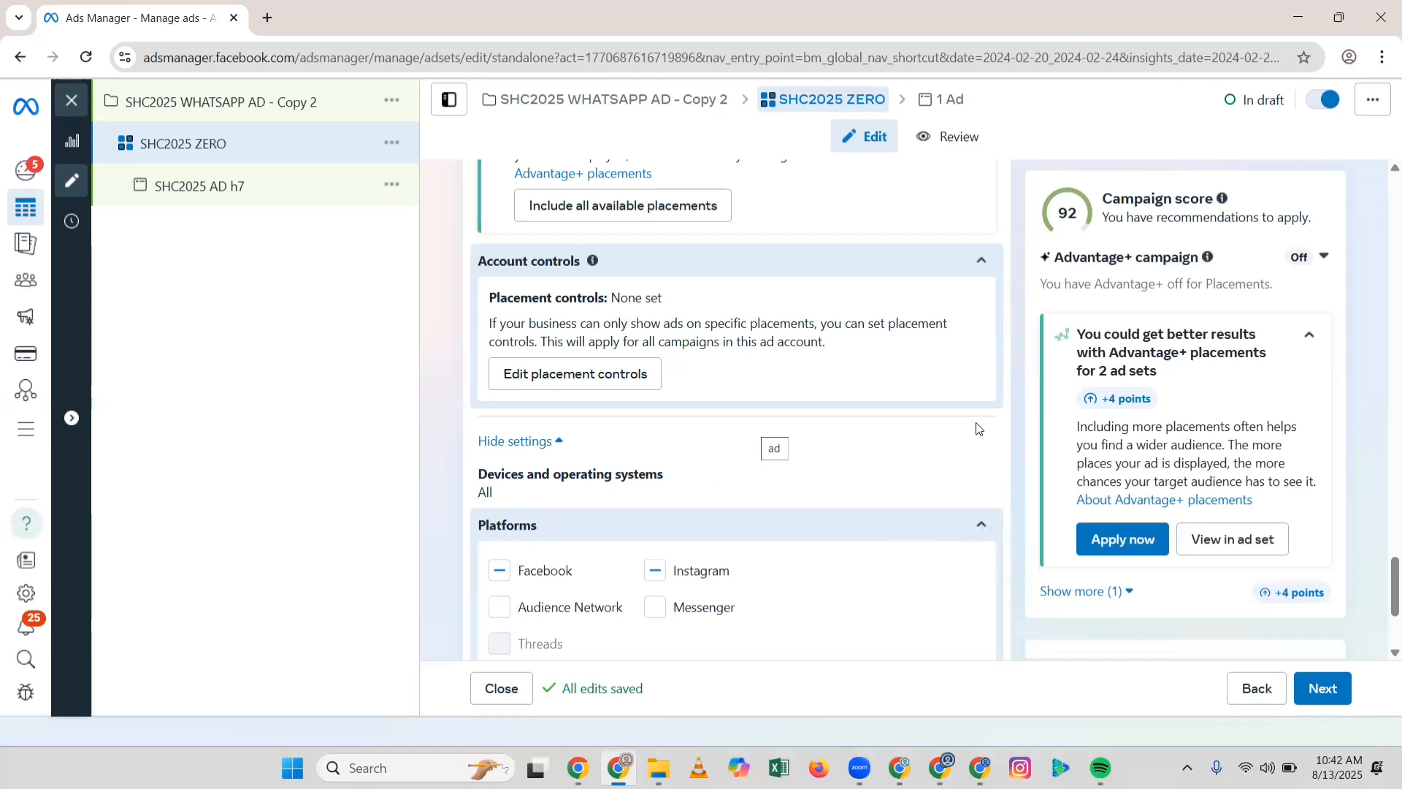
scroll(958, 402, "up", 3)
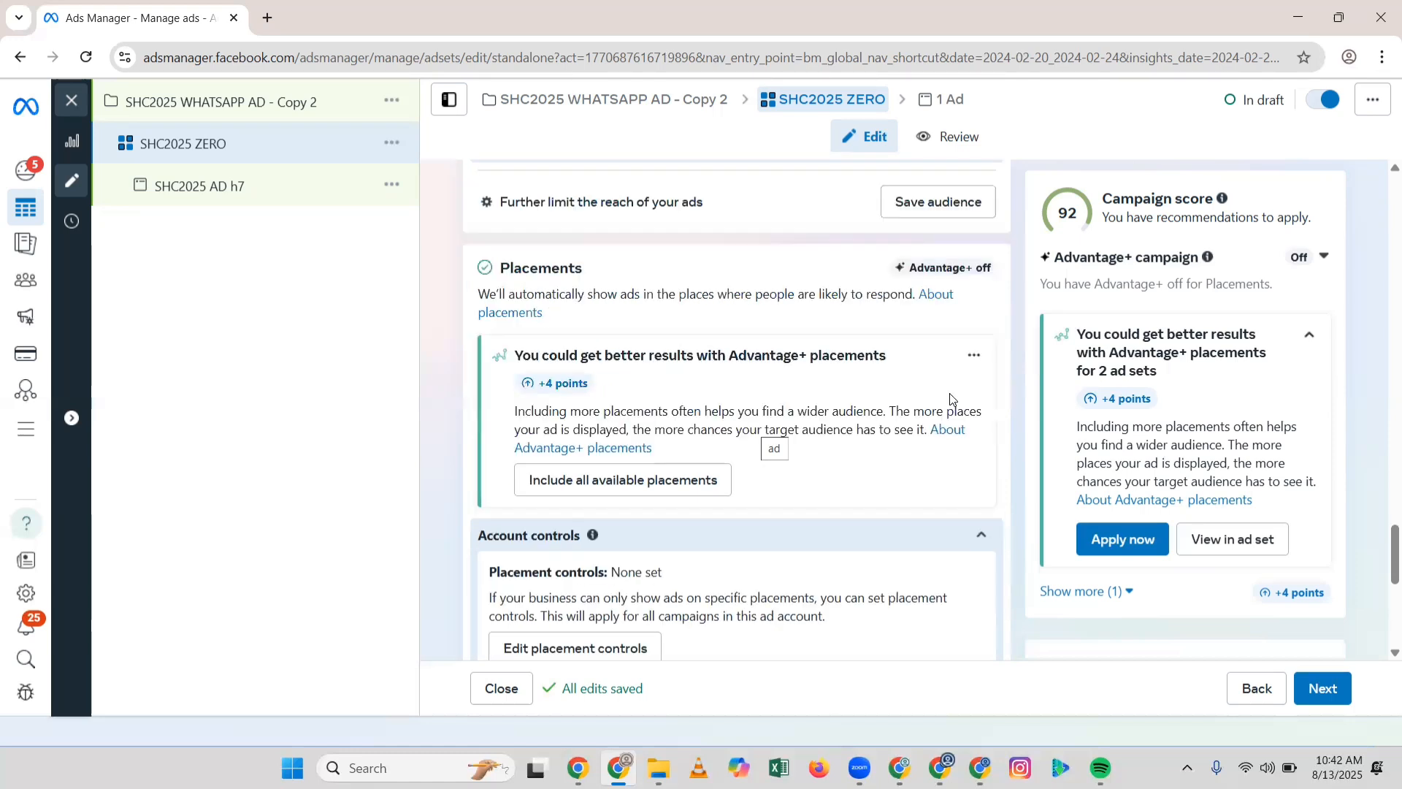
scroll(949, 397, "up", 2)
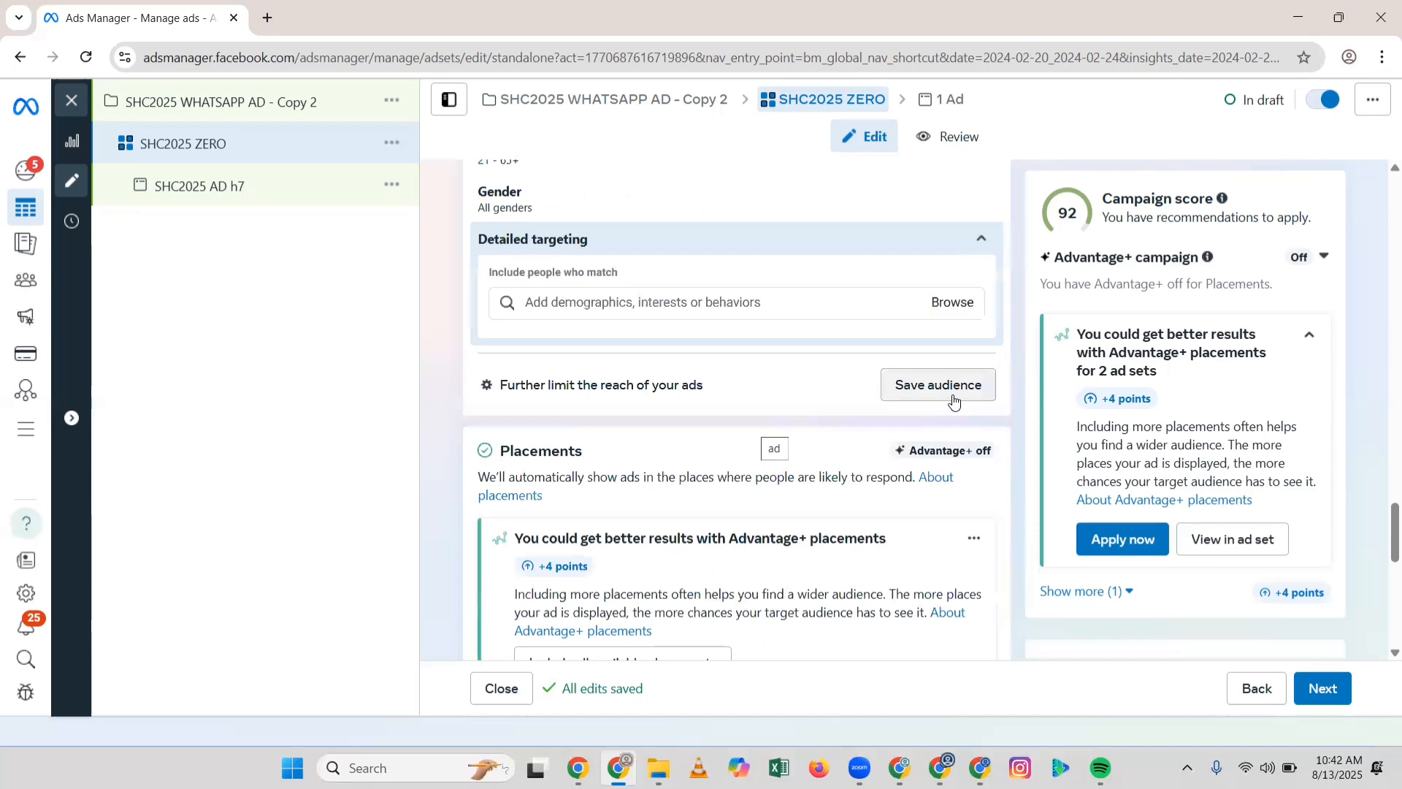
scroll(952, 403, "down", 4)
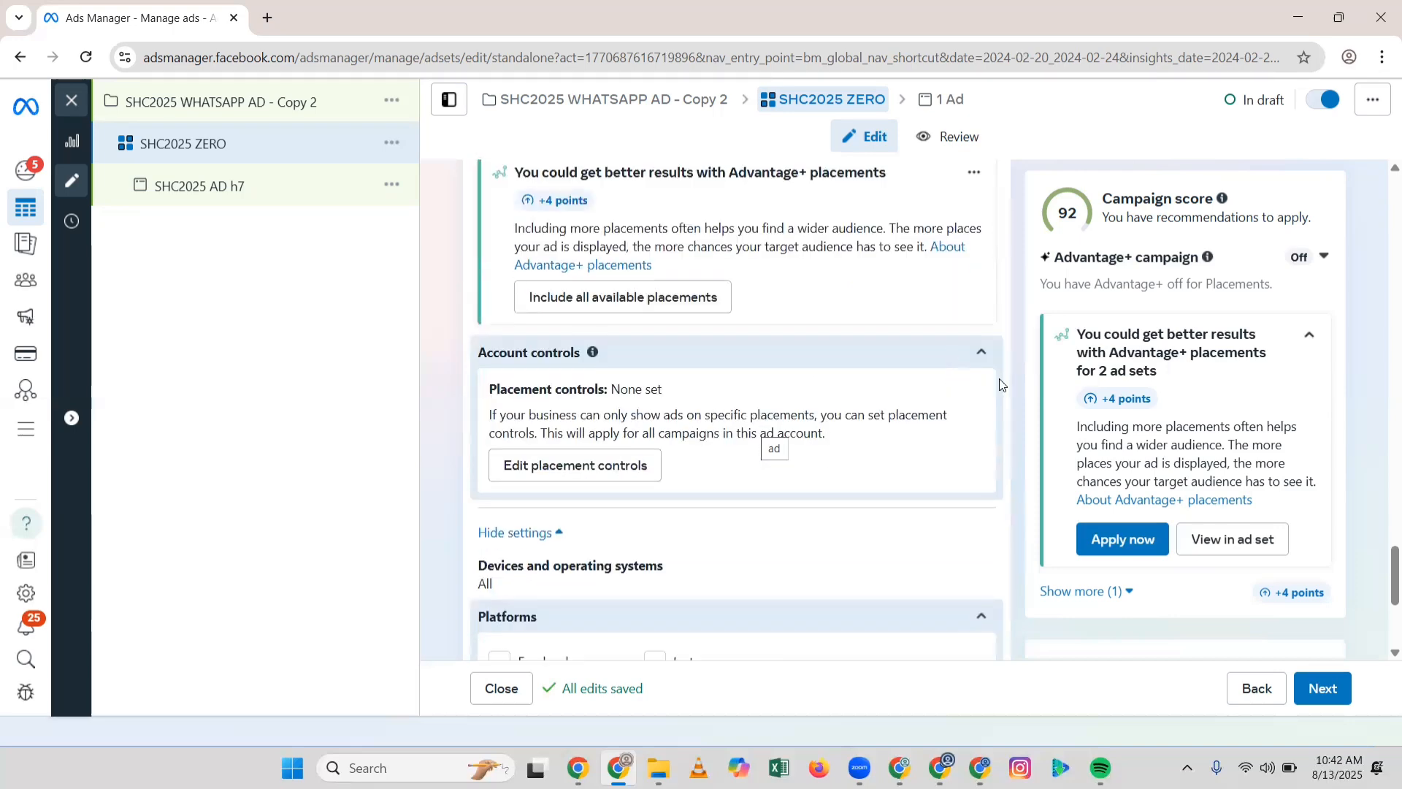
scroll(949, 404, "up", 4)
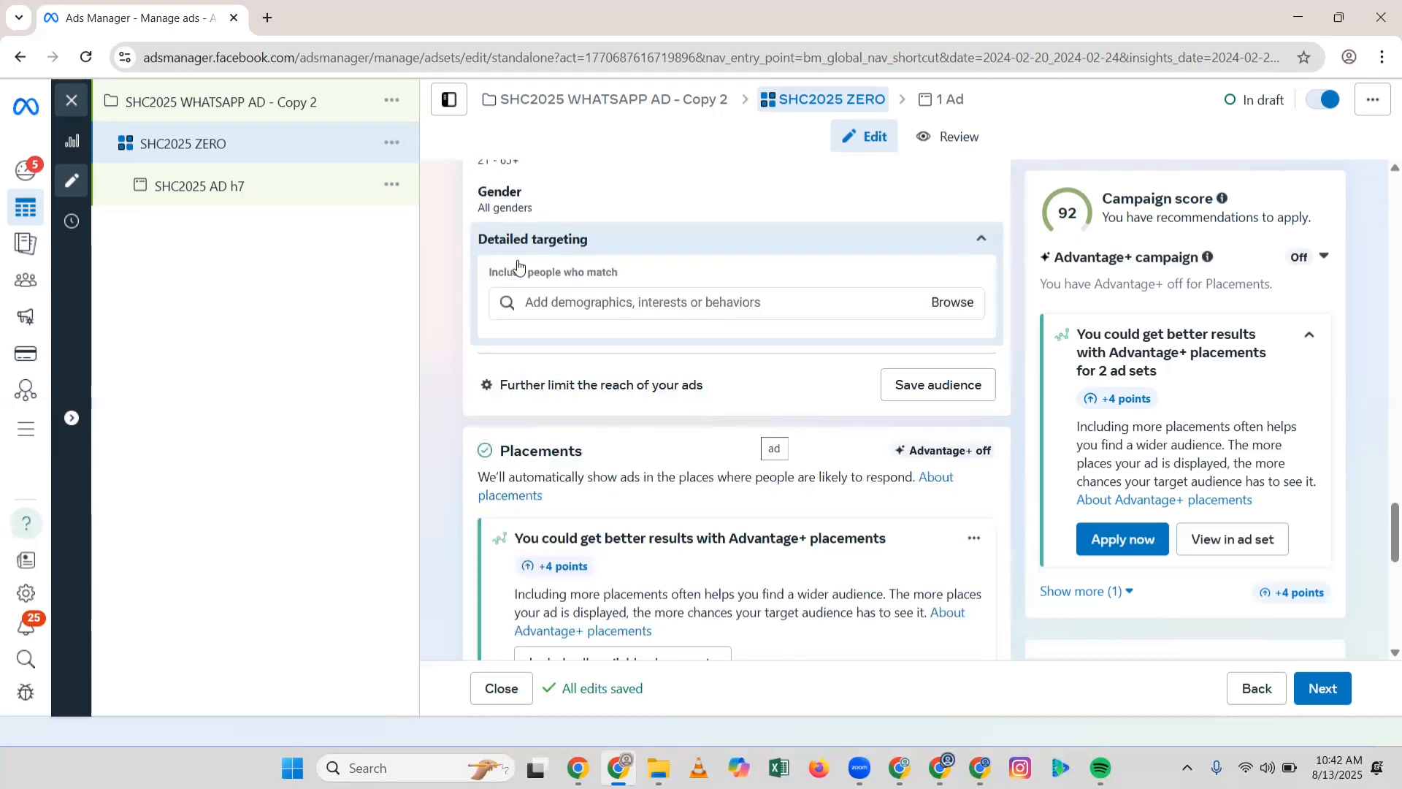
scroll(673, 328, "down", 4)
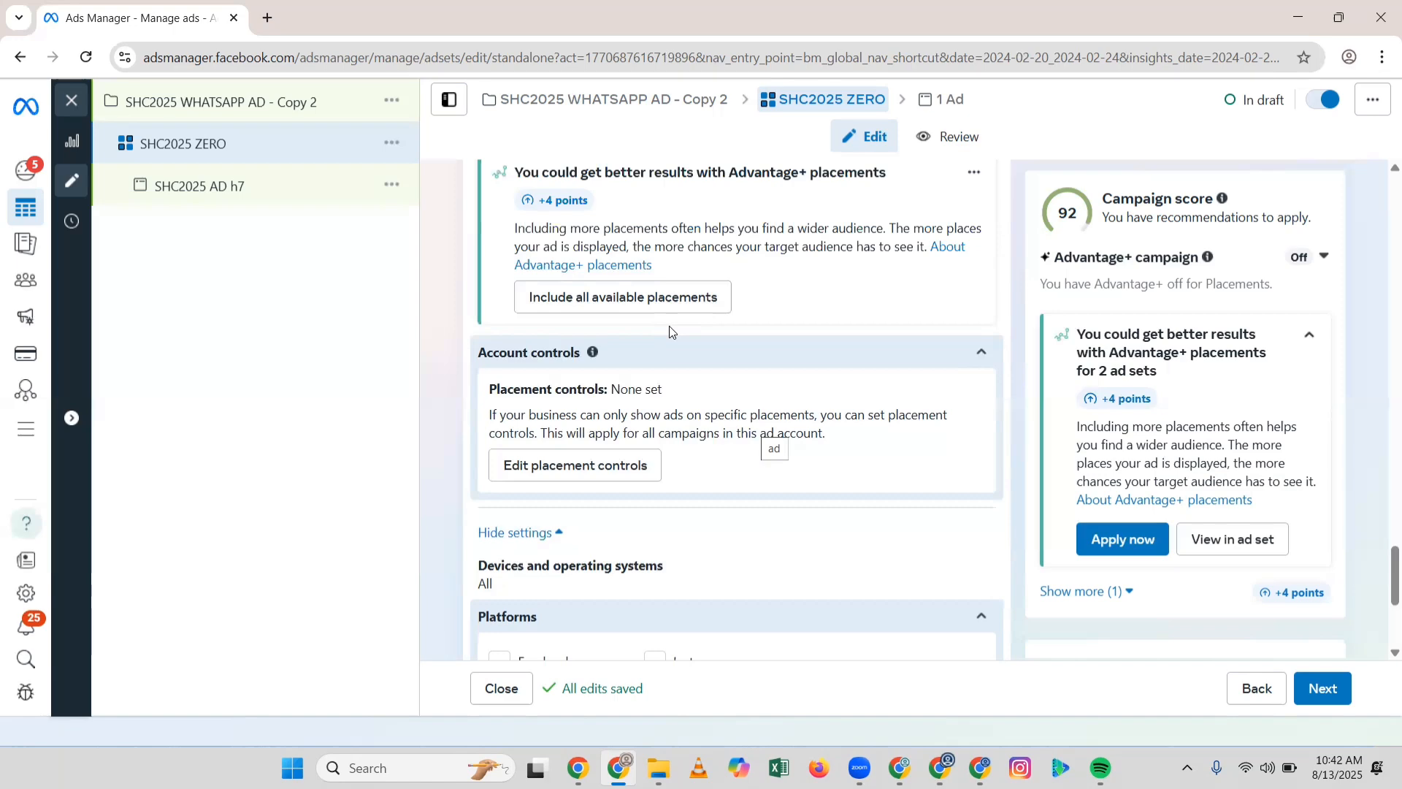
scroll(700, 377, "up", 5)
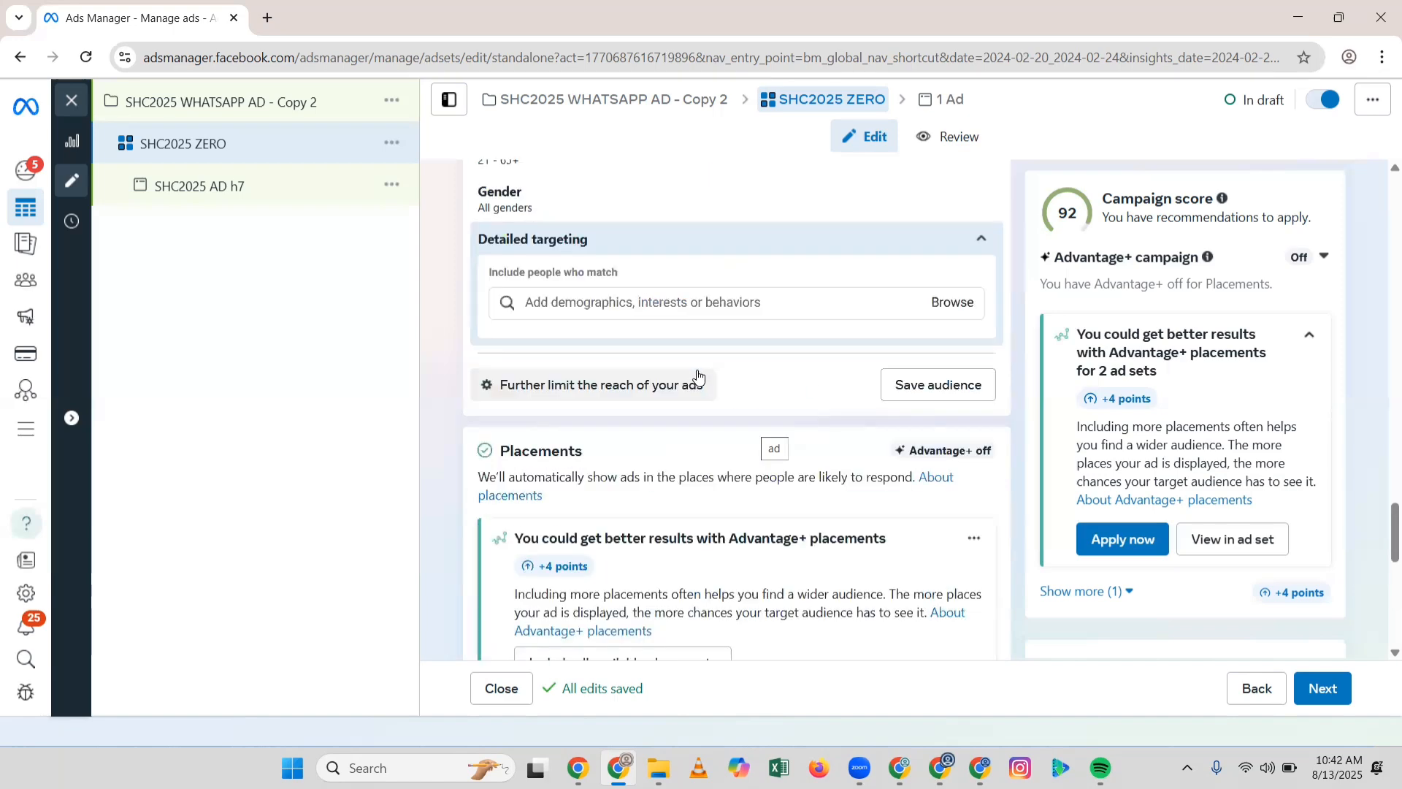
scroll(699, 376, "down", 4)
scroll(708, 376, "up", 6)
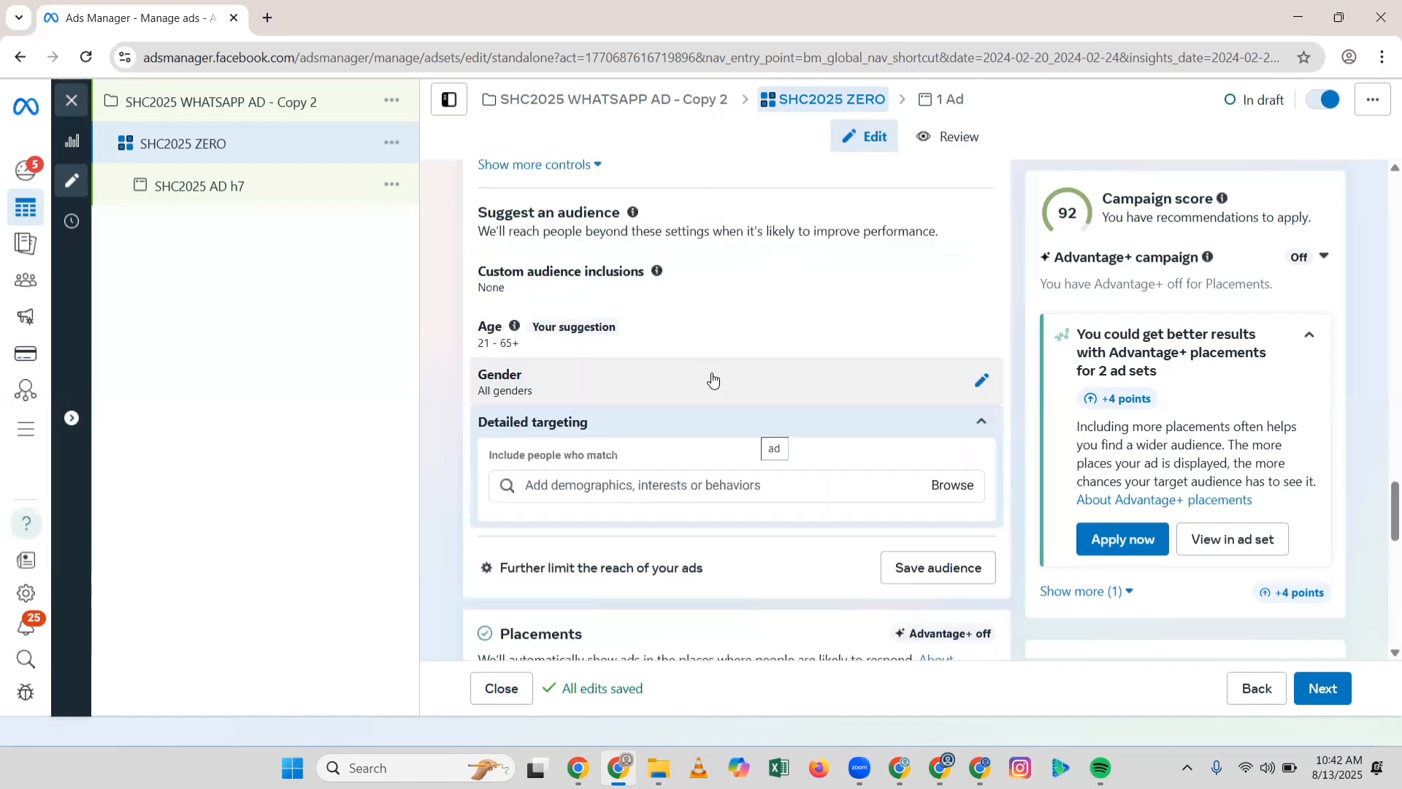
scroll(714, 378, "up", 3)
scroll(971, 441, "down", 3)
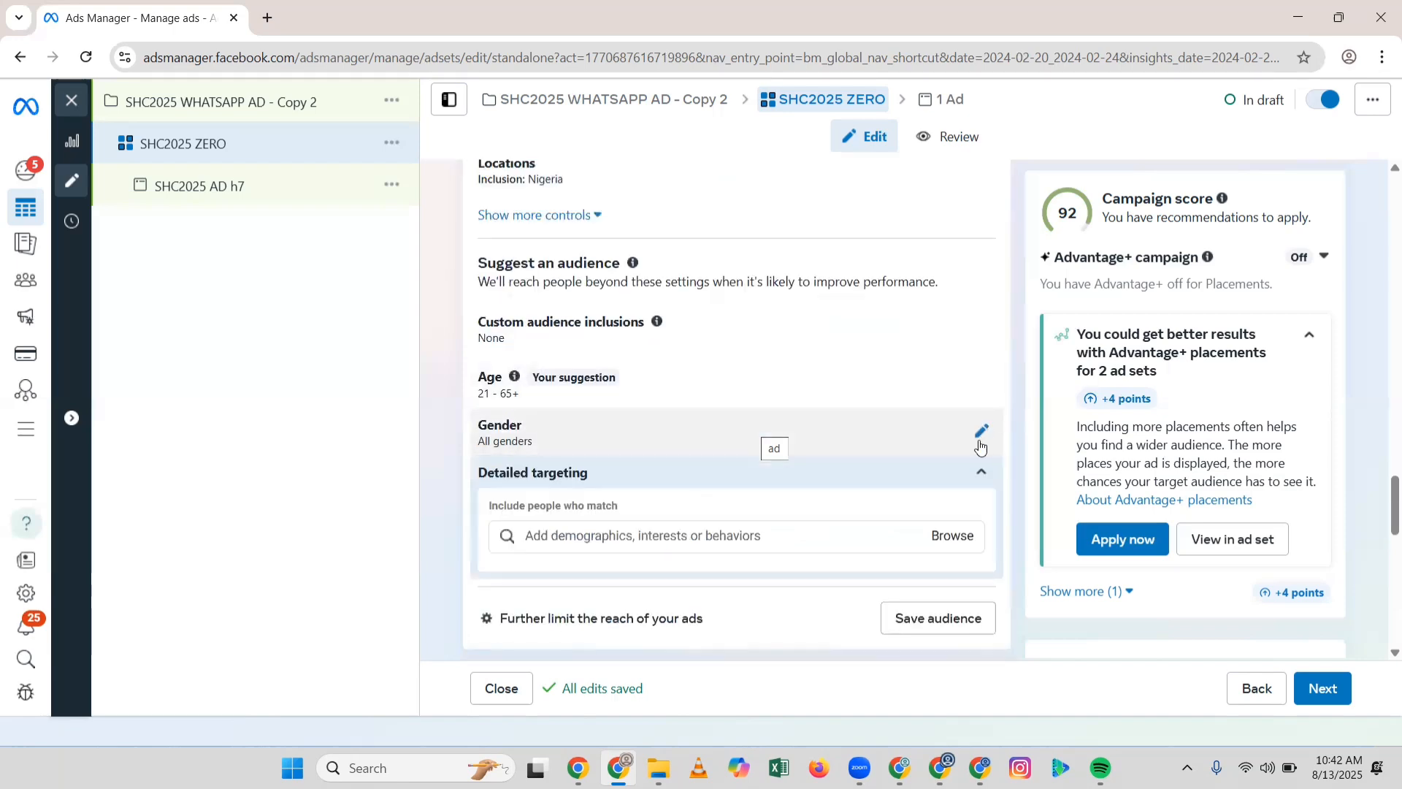
scroll(981, 446, "down", 3)
scroll(929, 443, "down", 6)
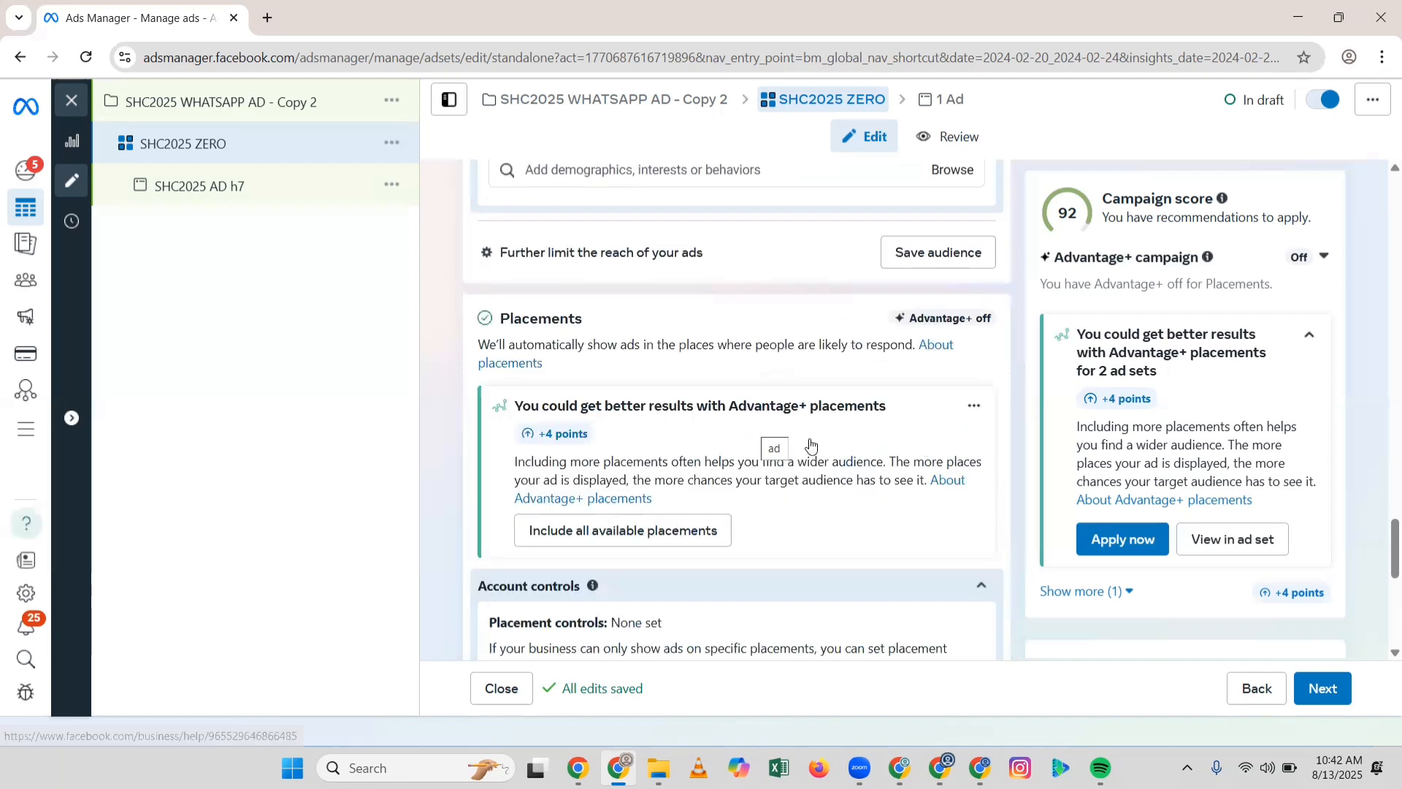
scroll(724, 434, "up", 10)
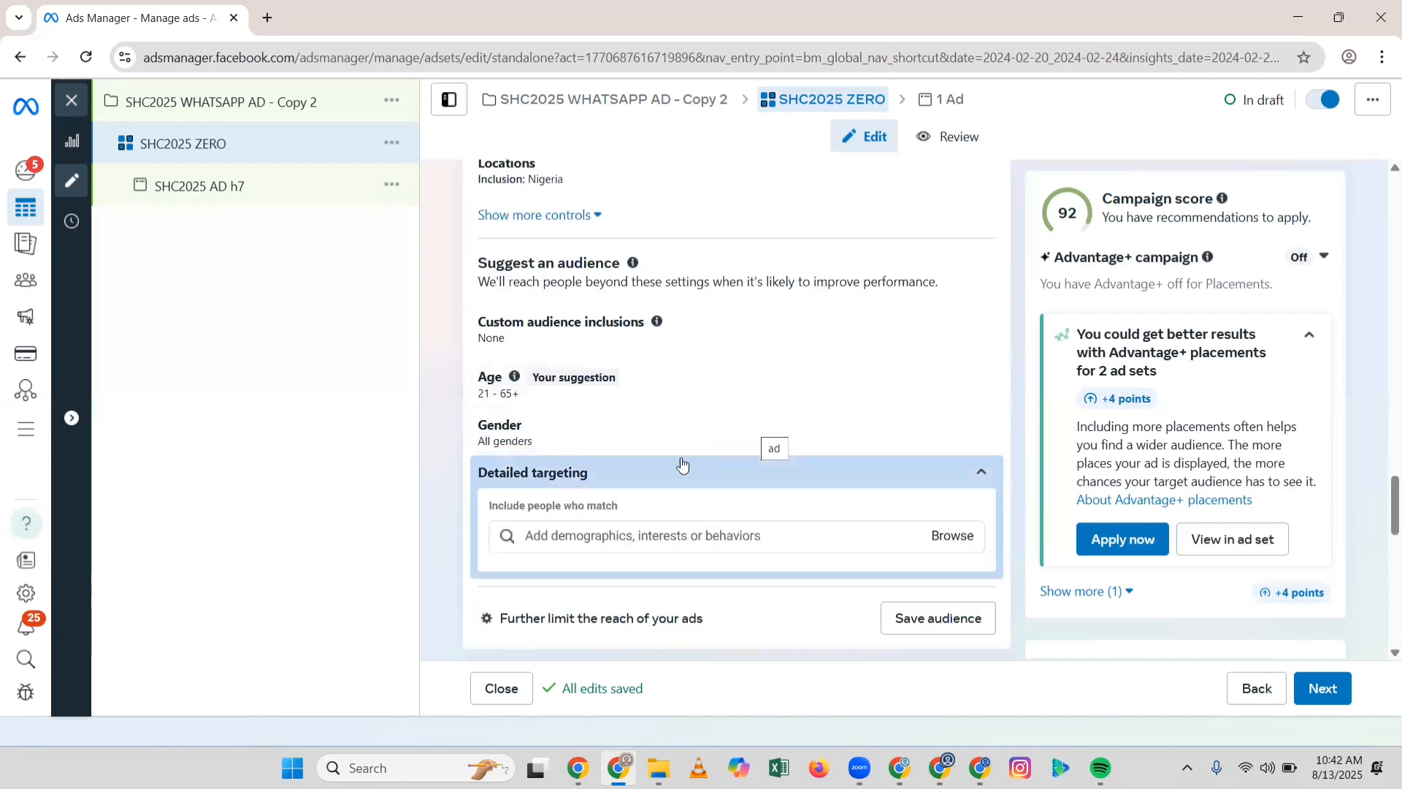
Step: Search detailed targeting for 'FITNESS' to load matching interest suggestions
left_click(646, 537)
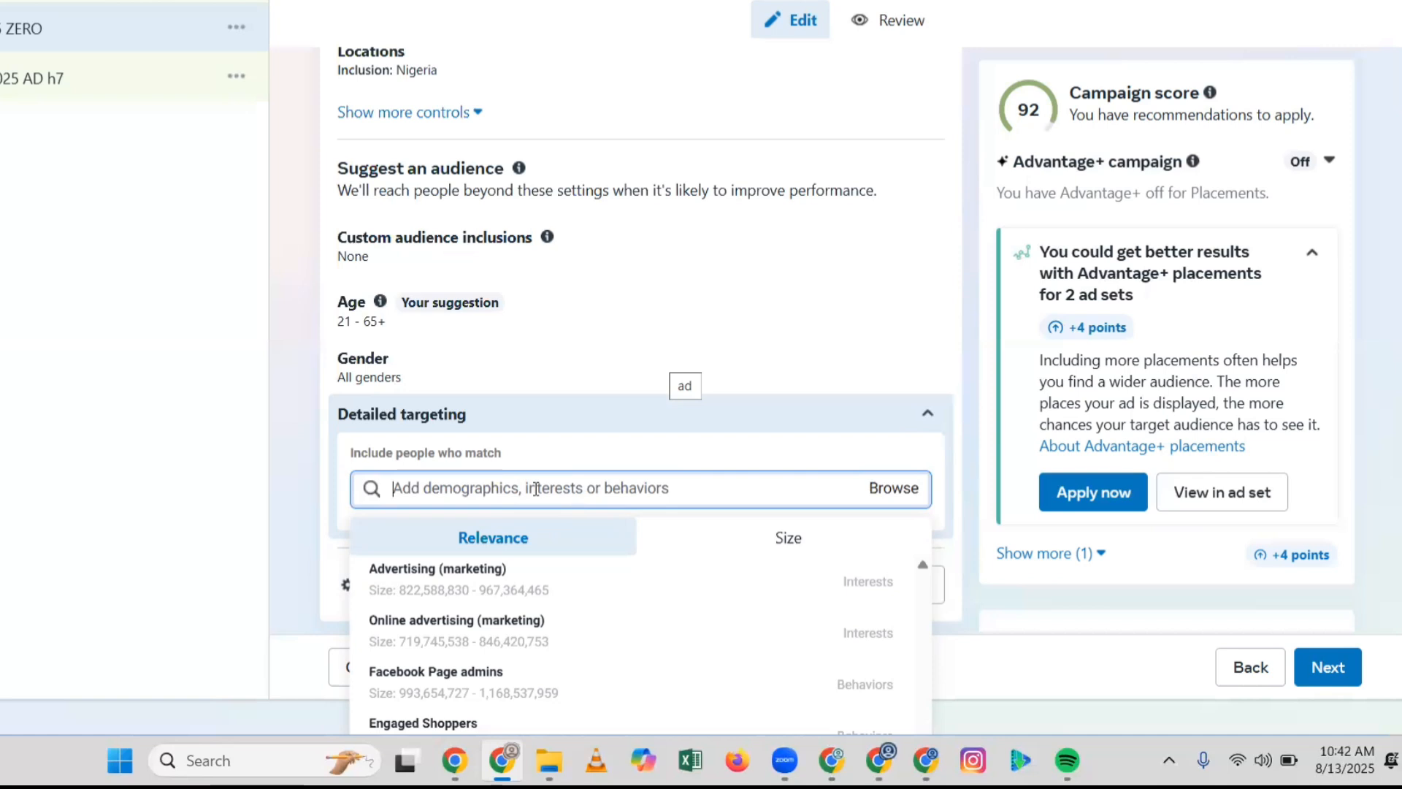
type("F")
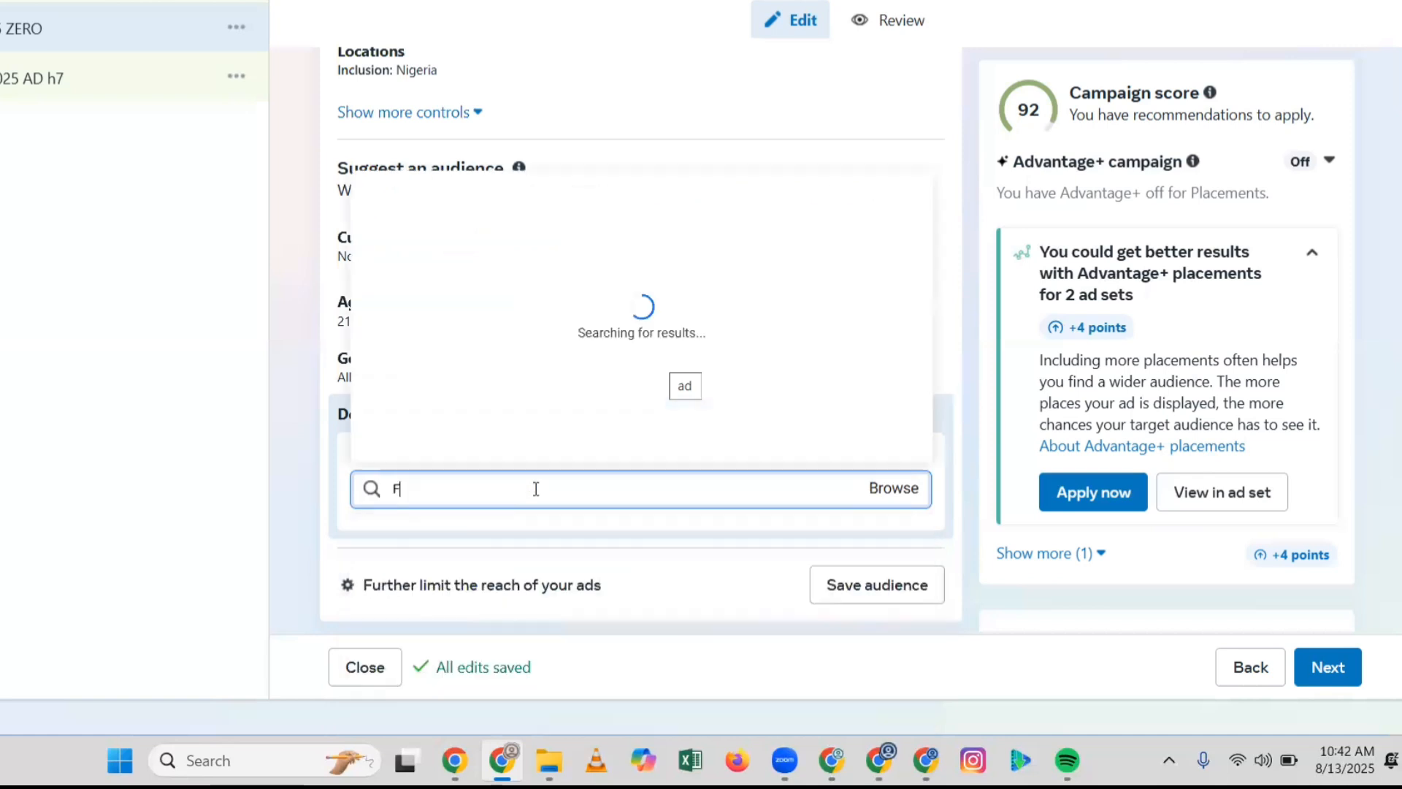
type("ITNESS")
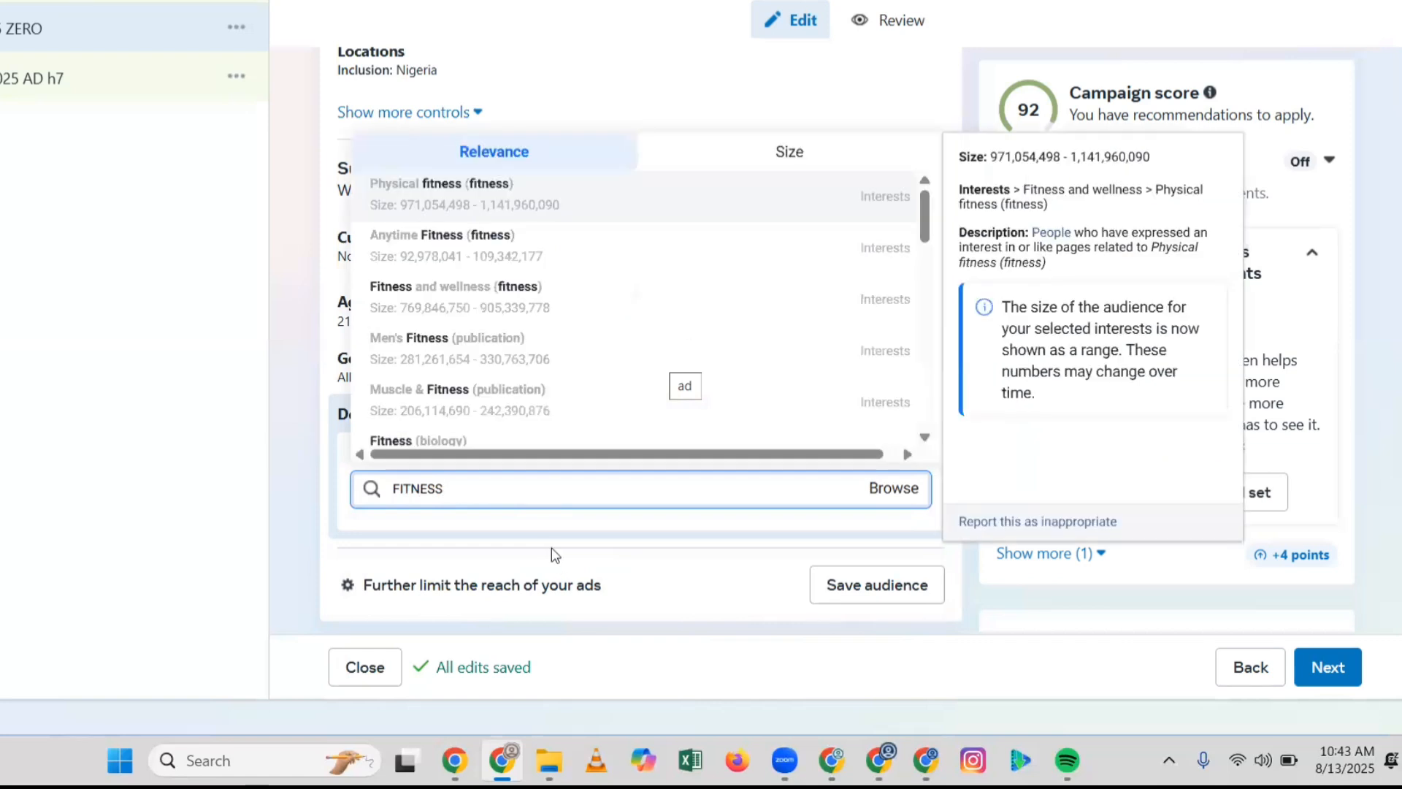
scroll(525, 268, "down", 1)
scroll(522, 227, "up", 1)
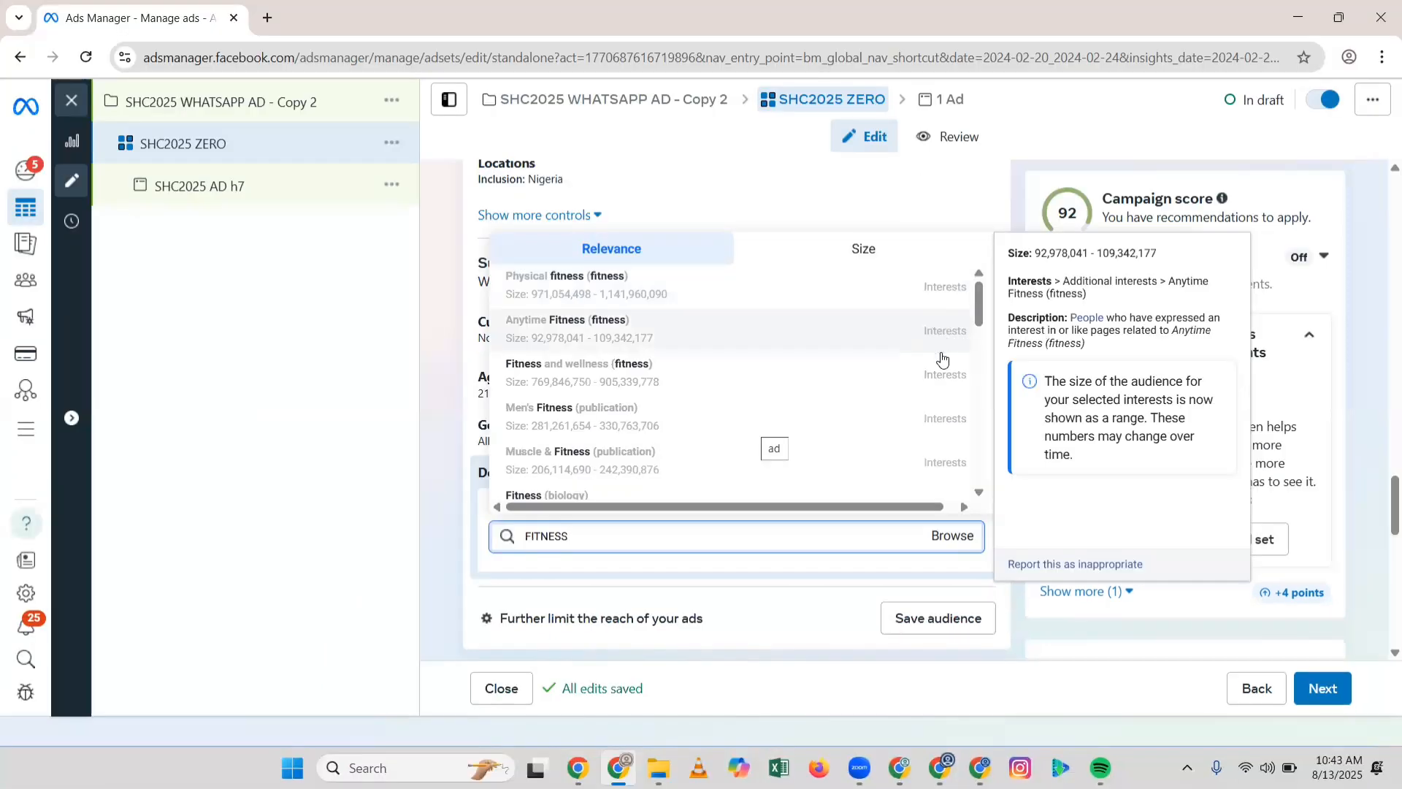
scroll(950, 372, "down", 3)
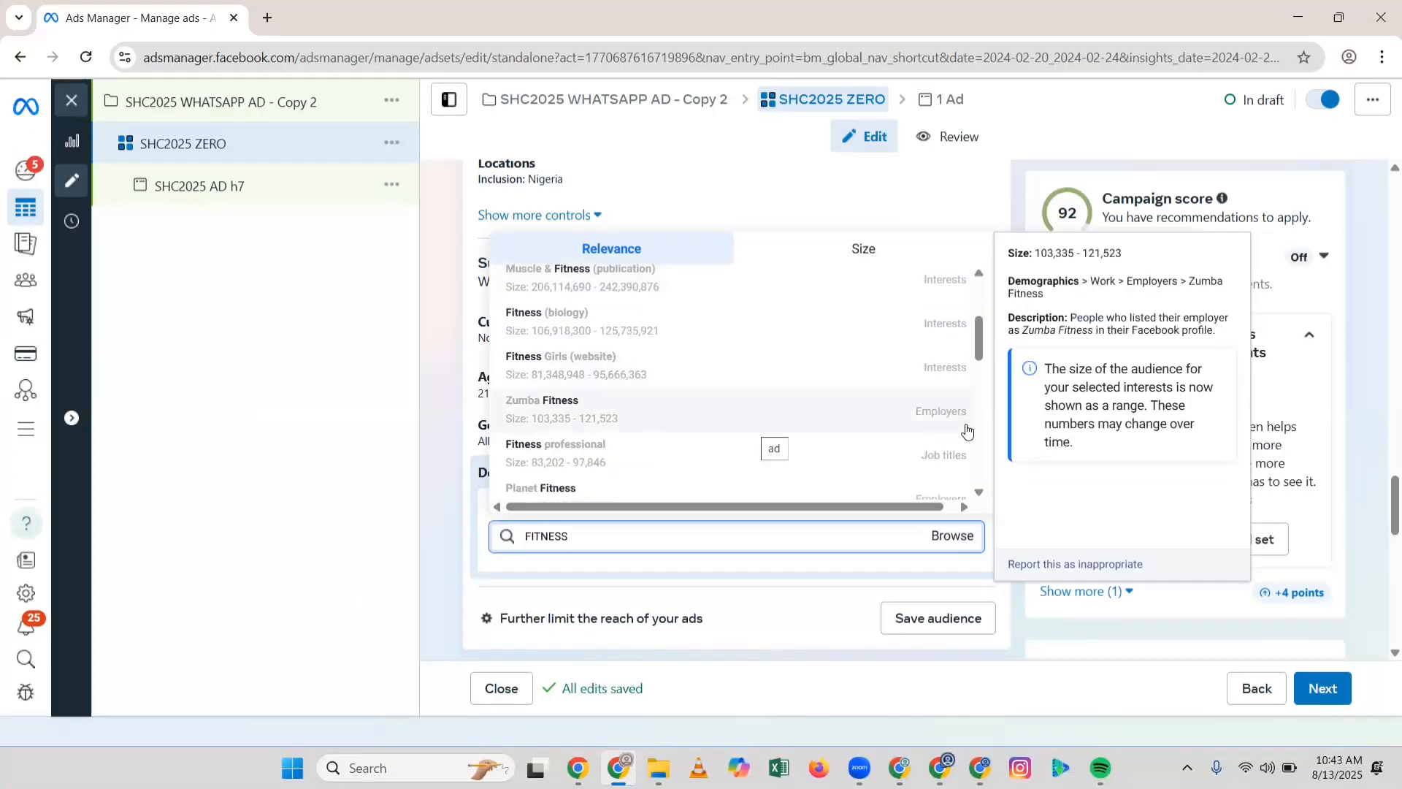
scroll(957, 438, "down", 3)
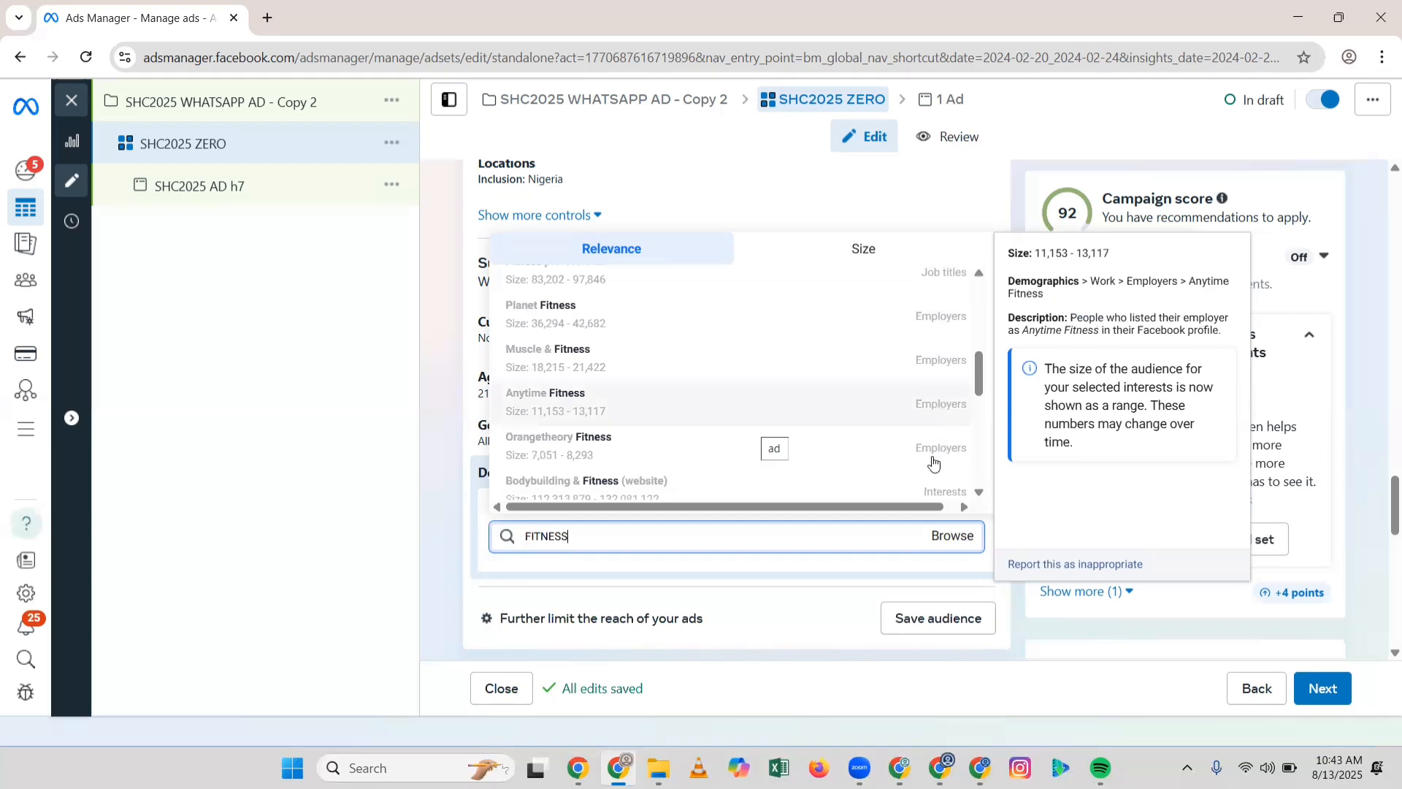
scroll(931, 380, "down", 3)
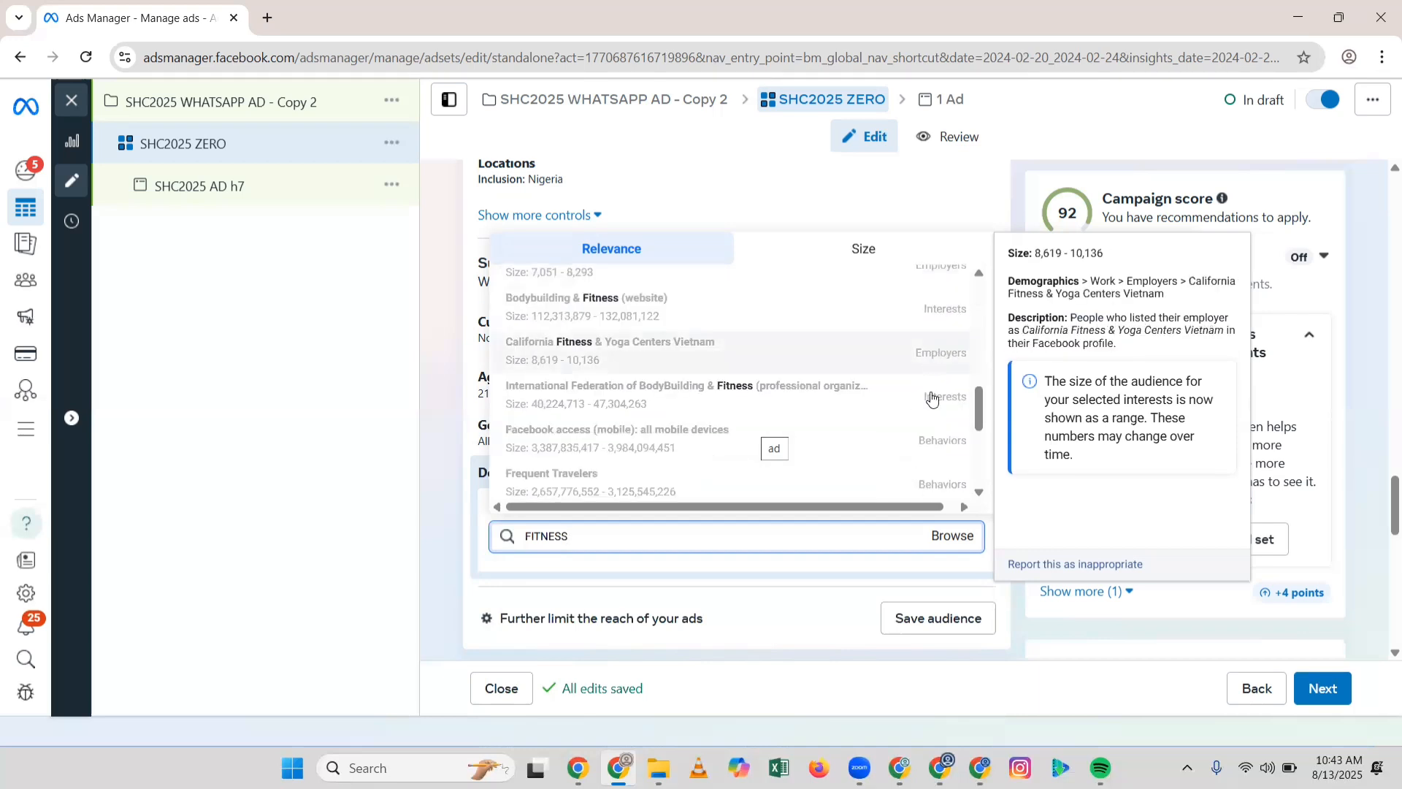
scroll(931, 396, "down", 2)
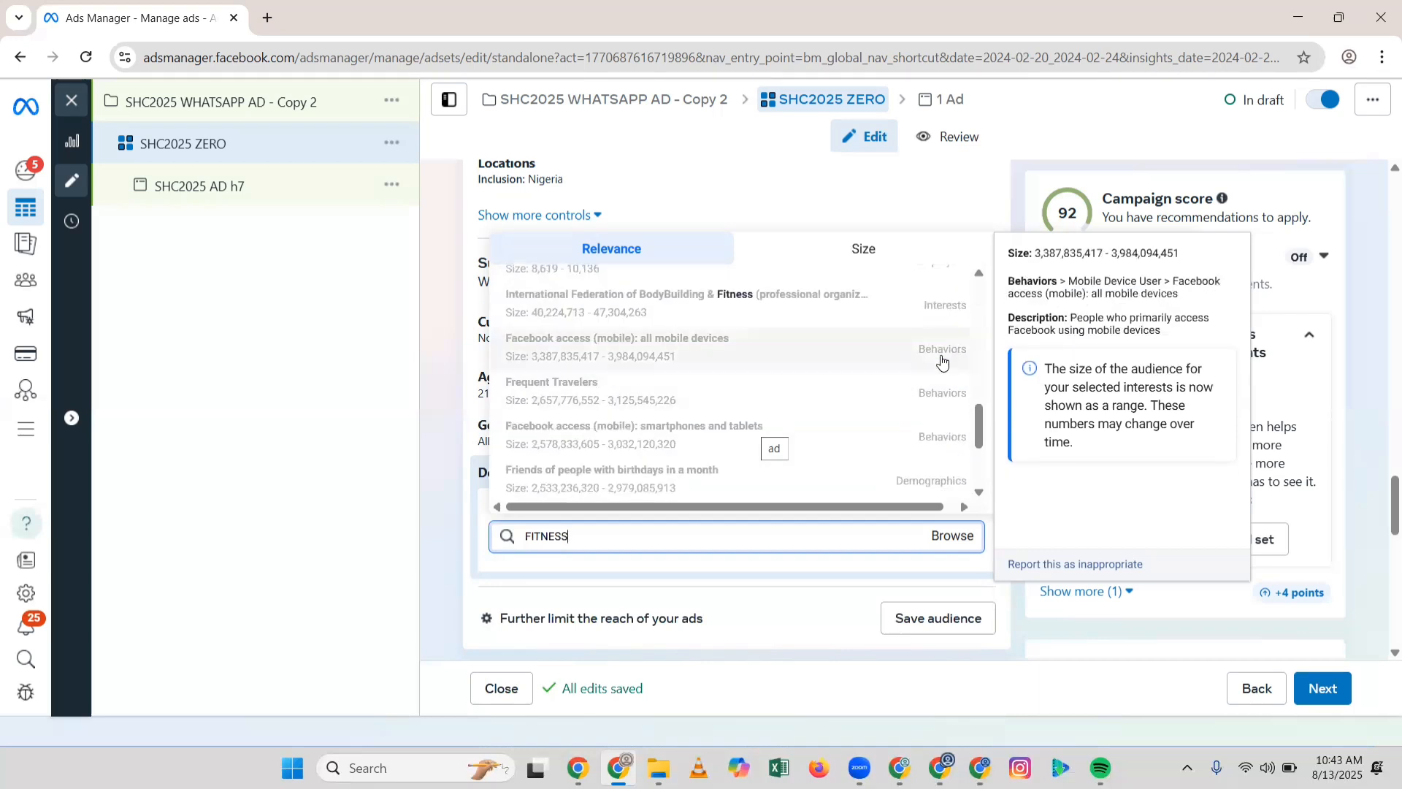
scroll(942, 360, "up", 2)
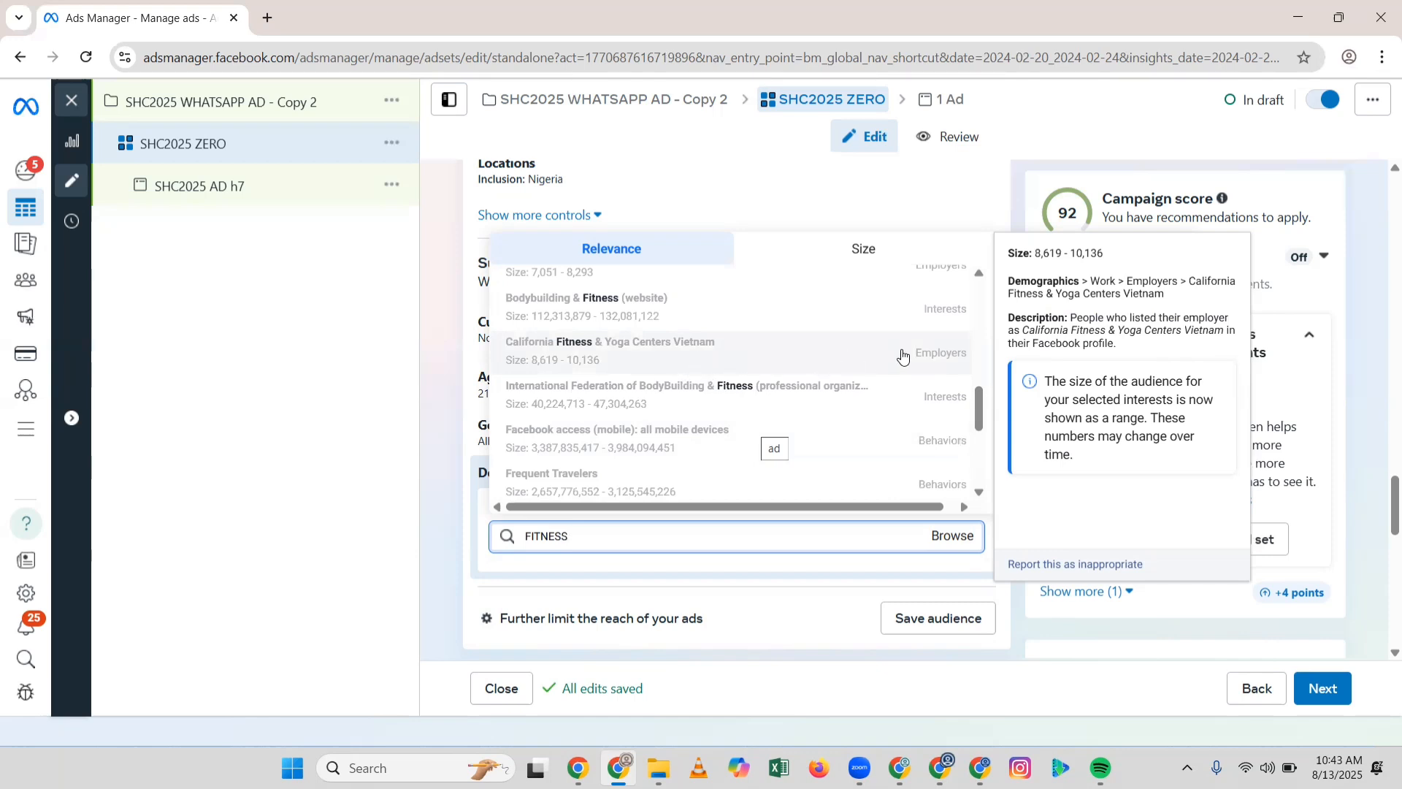
scroll(903, 356, "up", 3)
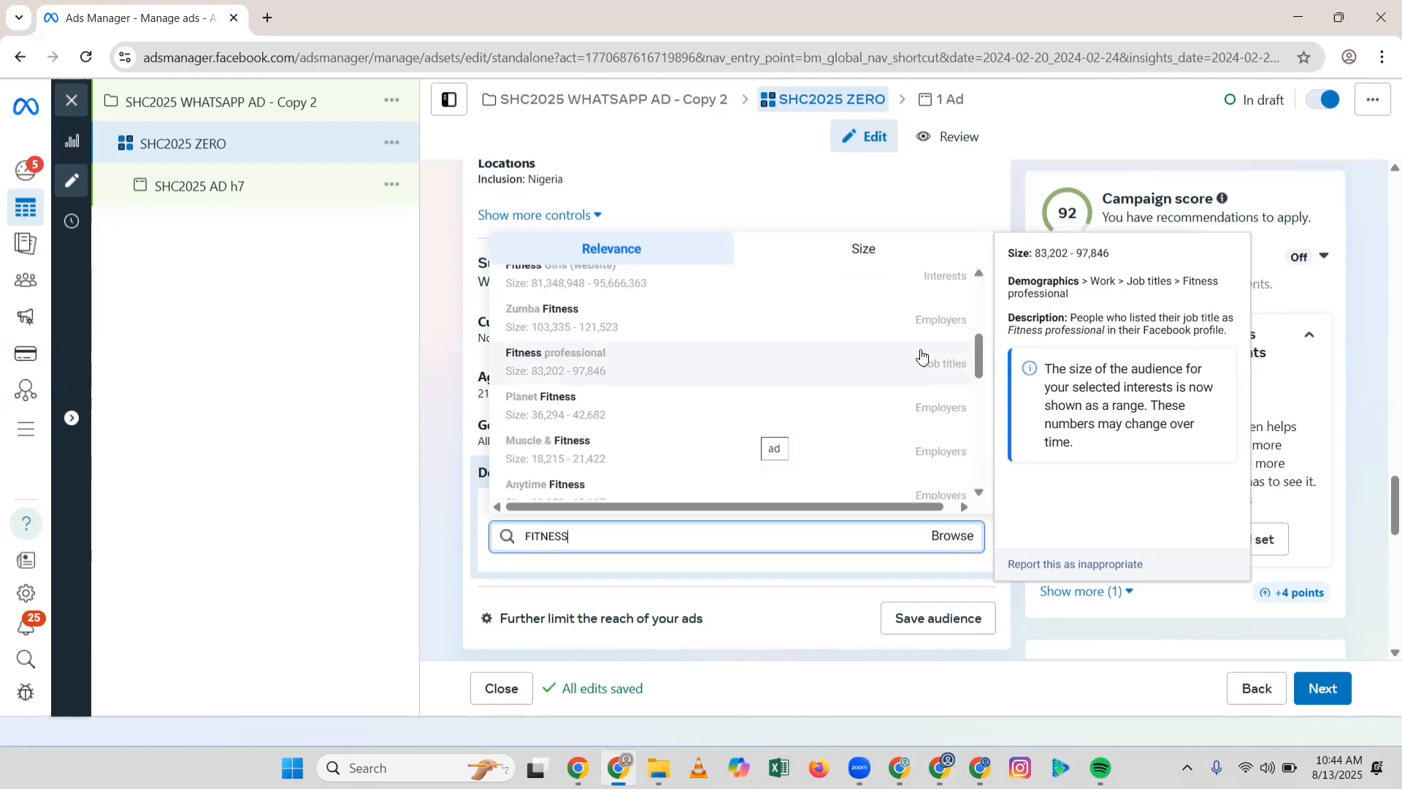
scroll(942, 343, "up", 4)
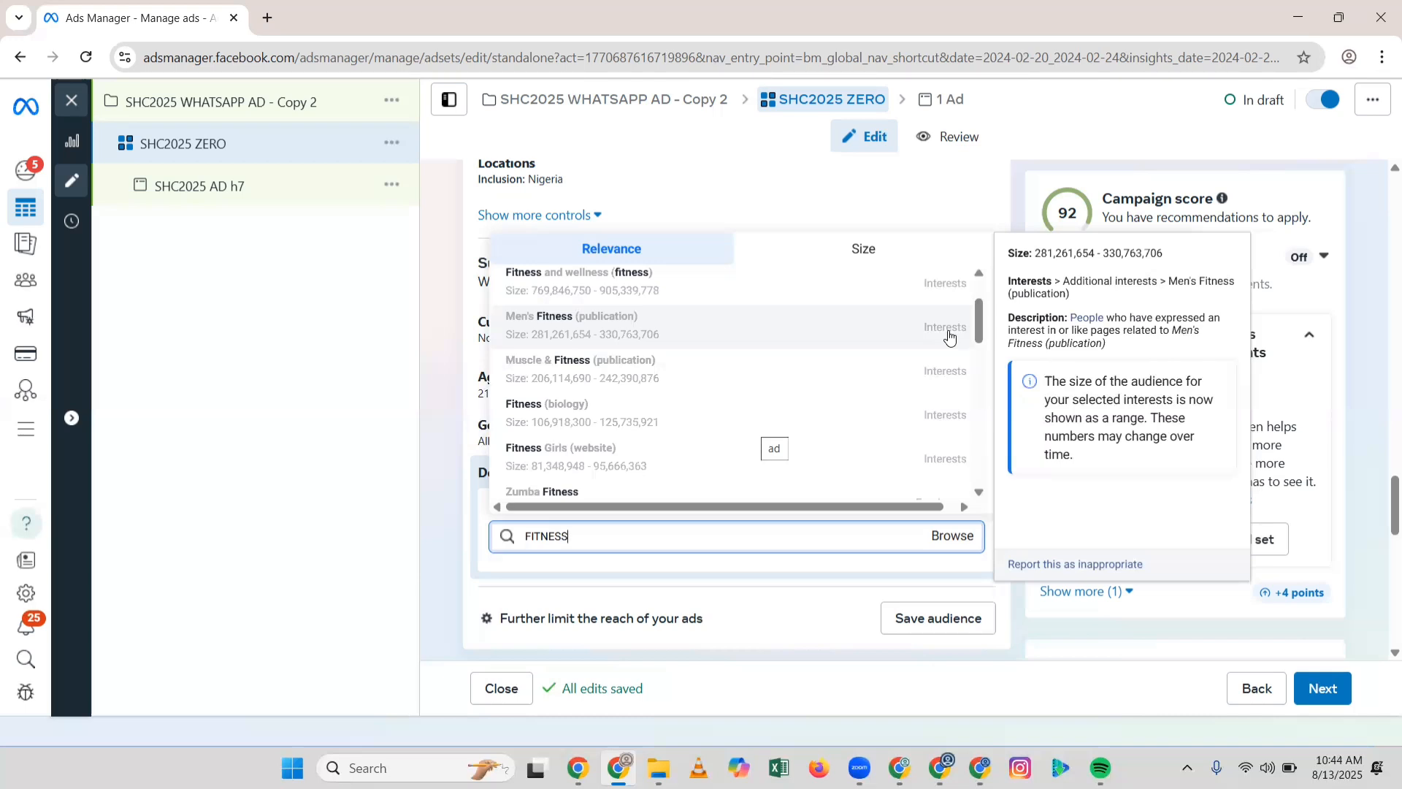
scroll(949, 338, "up", 1)
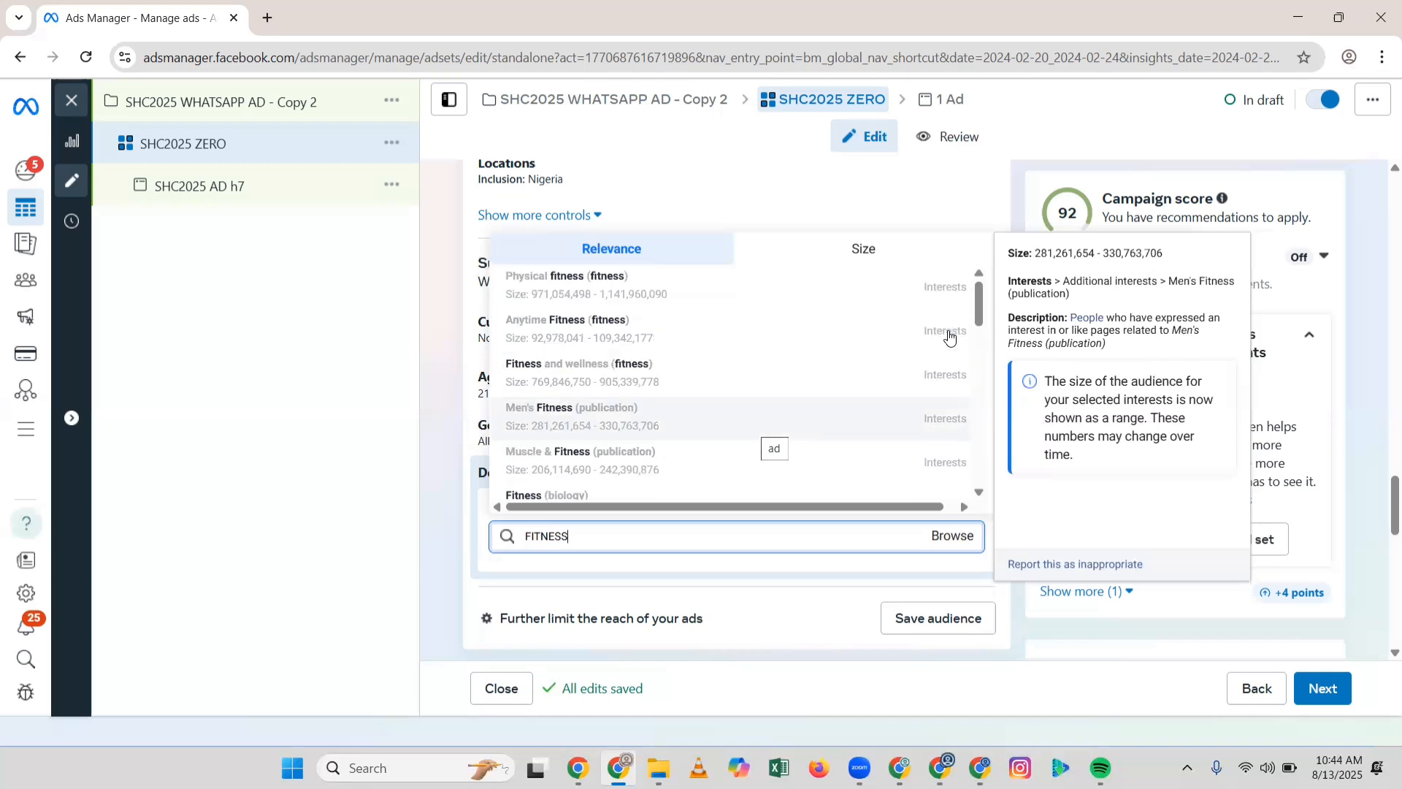
Step: Add the Physical fitness interest and search for a further interest, Health & wellness
left_click(838, 289)
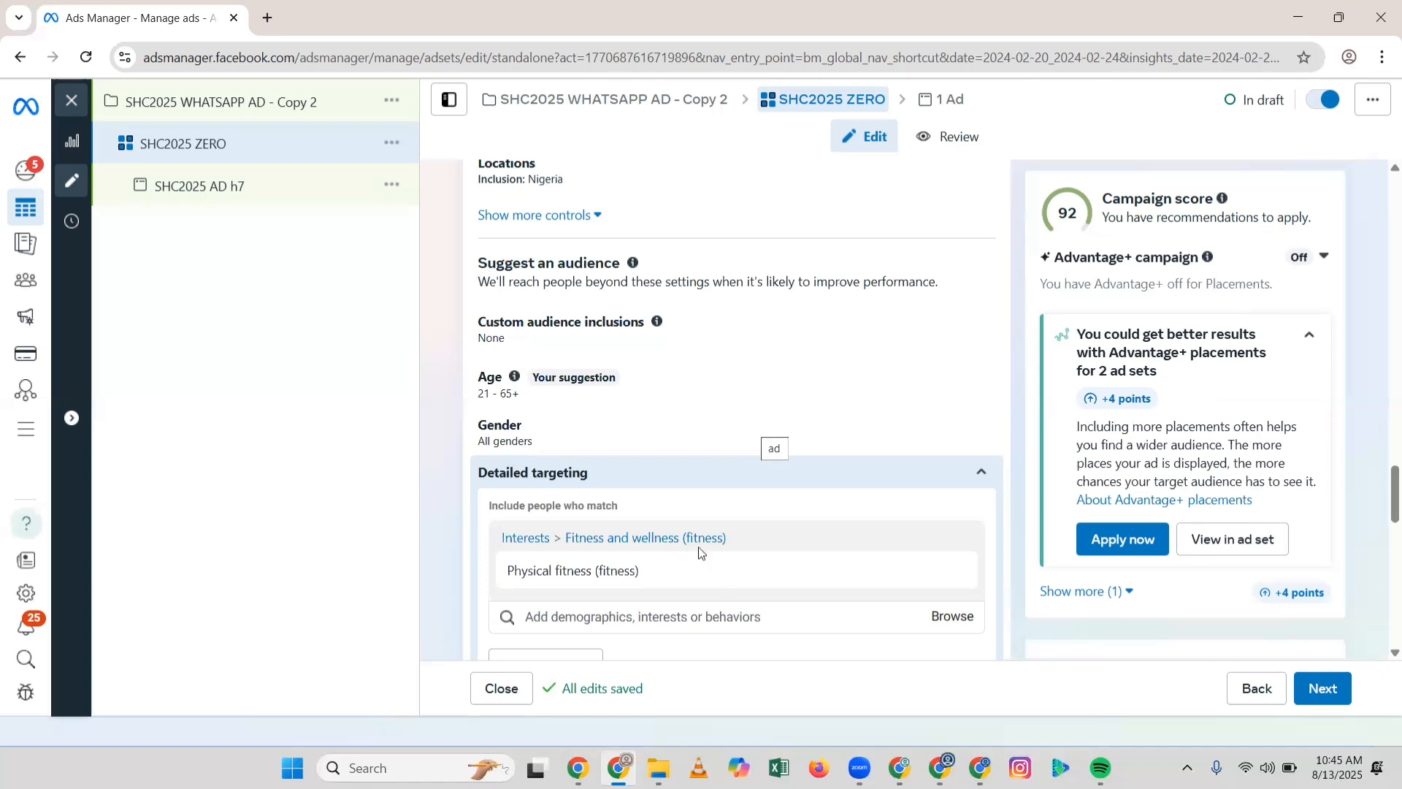
scroll(703, 557, "down", 1)
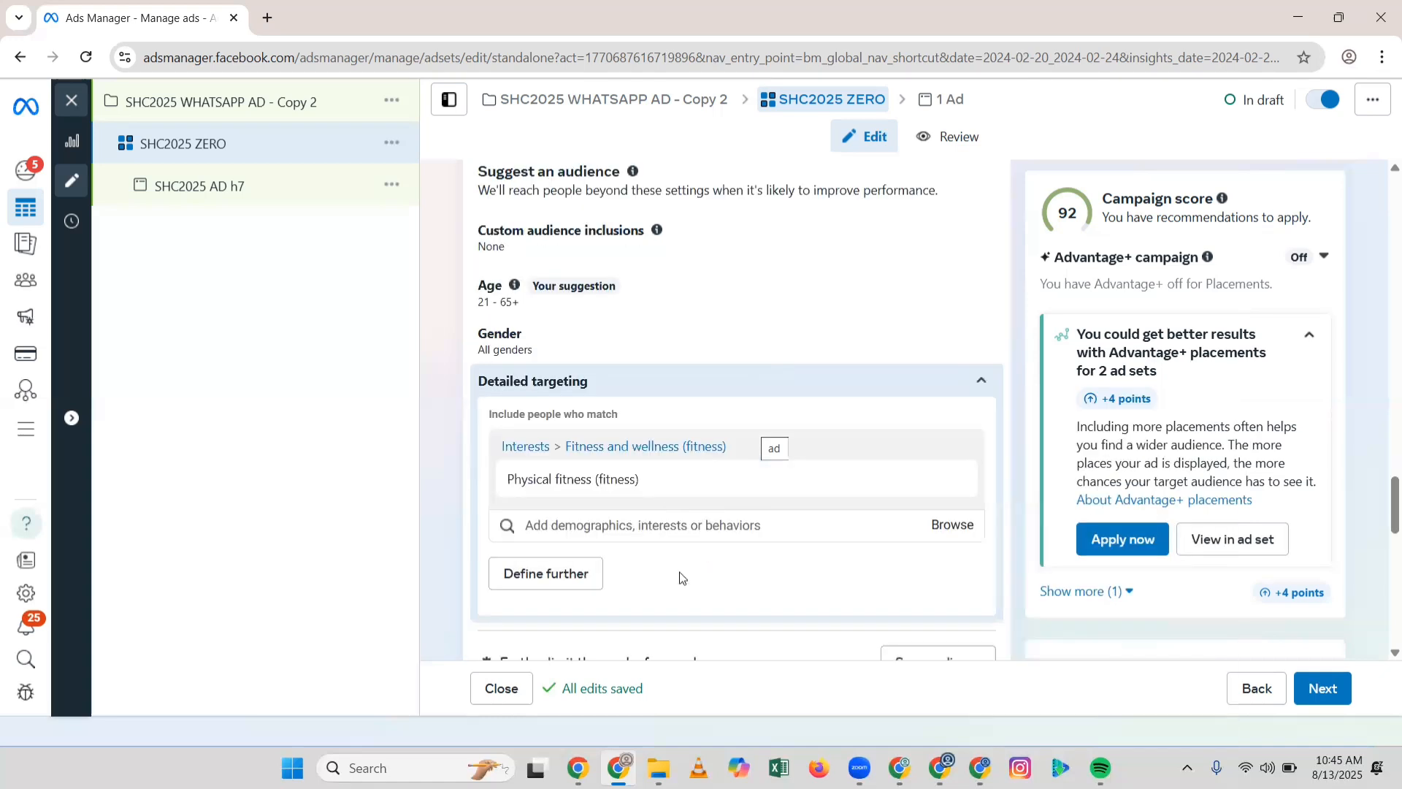
left_click(691, 526)
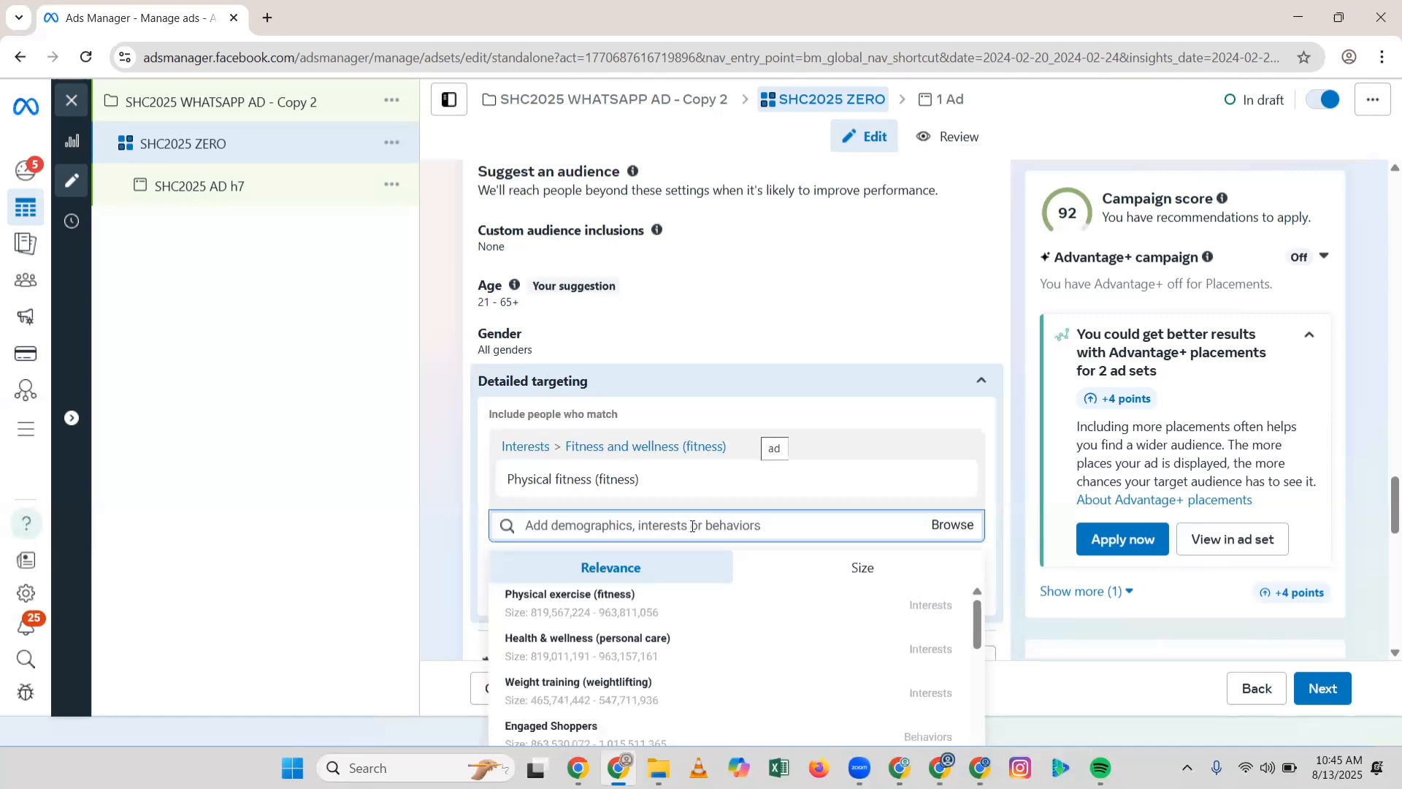
mouse_move(670, 640)
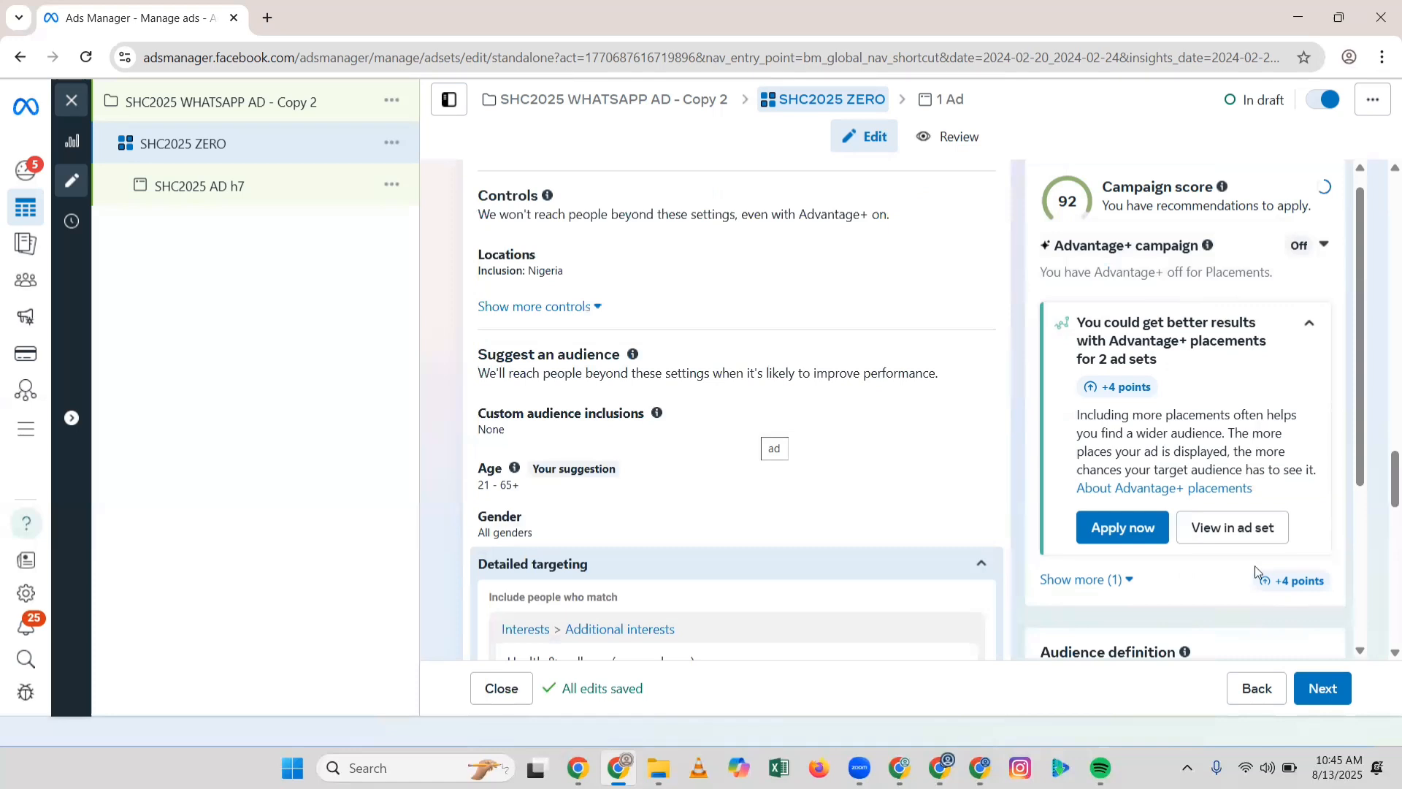
Step: Collapse the Advantage+ placements recommendation and highlight the 8,200,000–9,600,000 estimated audience size
left_click(1308, 323)
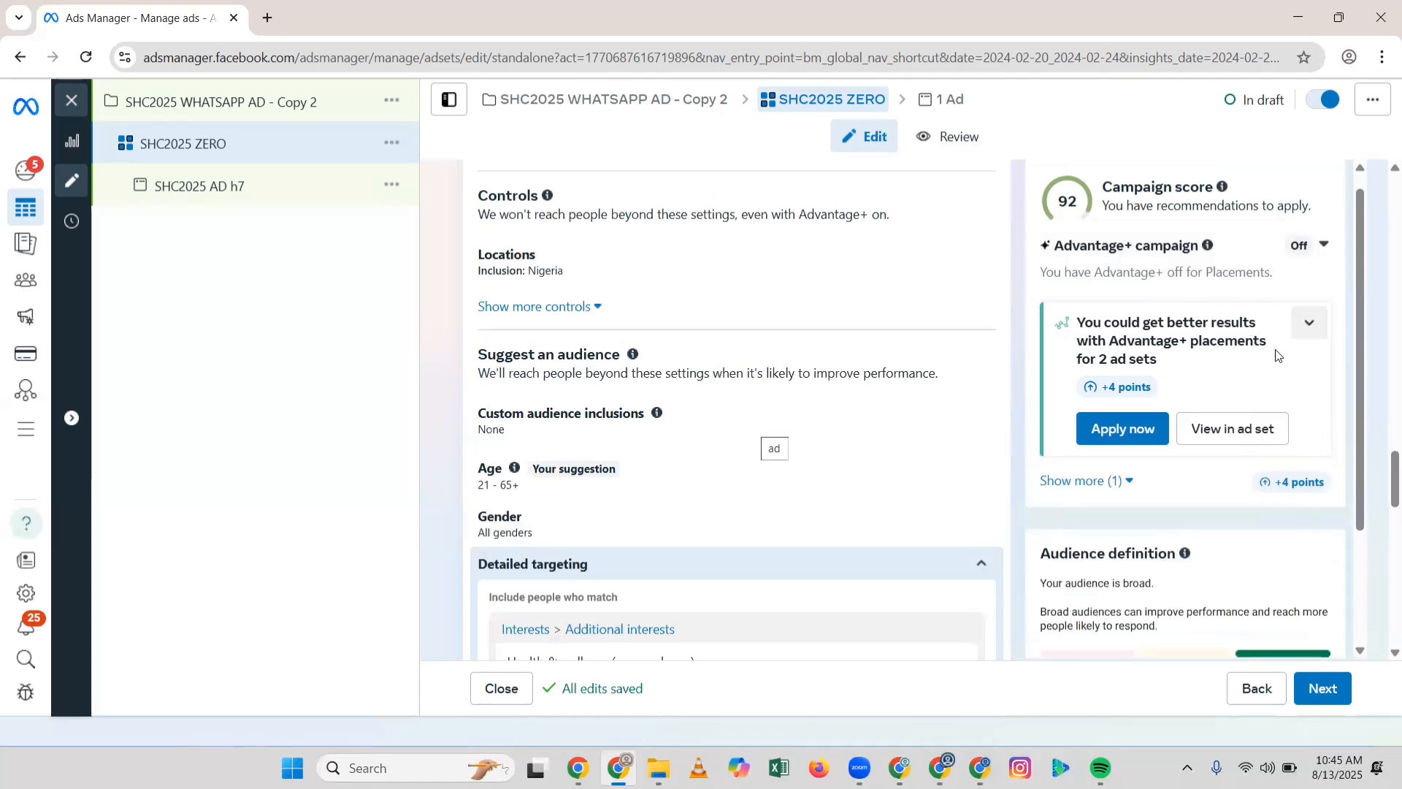
scroll(1266, 378, "down", 3)
scroll(1183, 540, "down", 3)
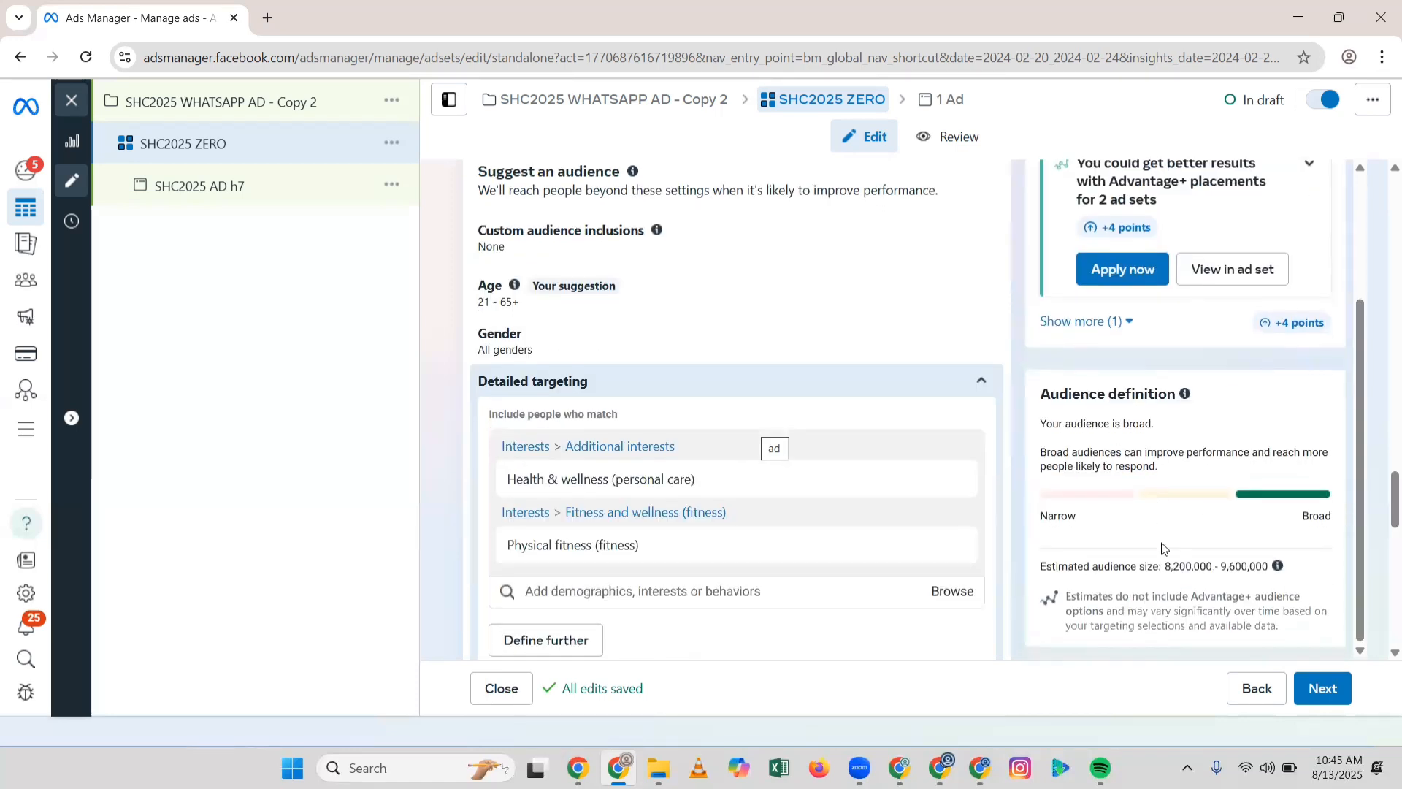
left_click_drag(1160, 567, 1271, 563)
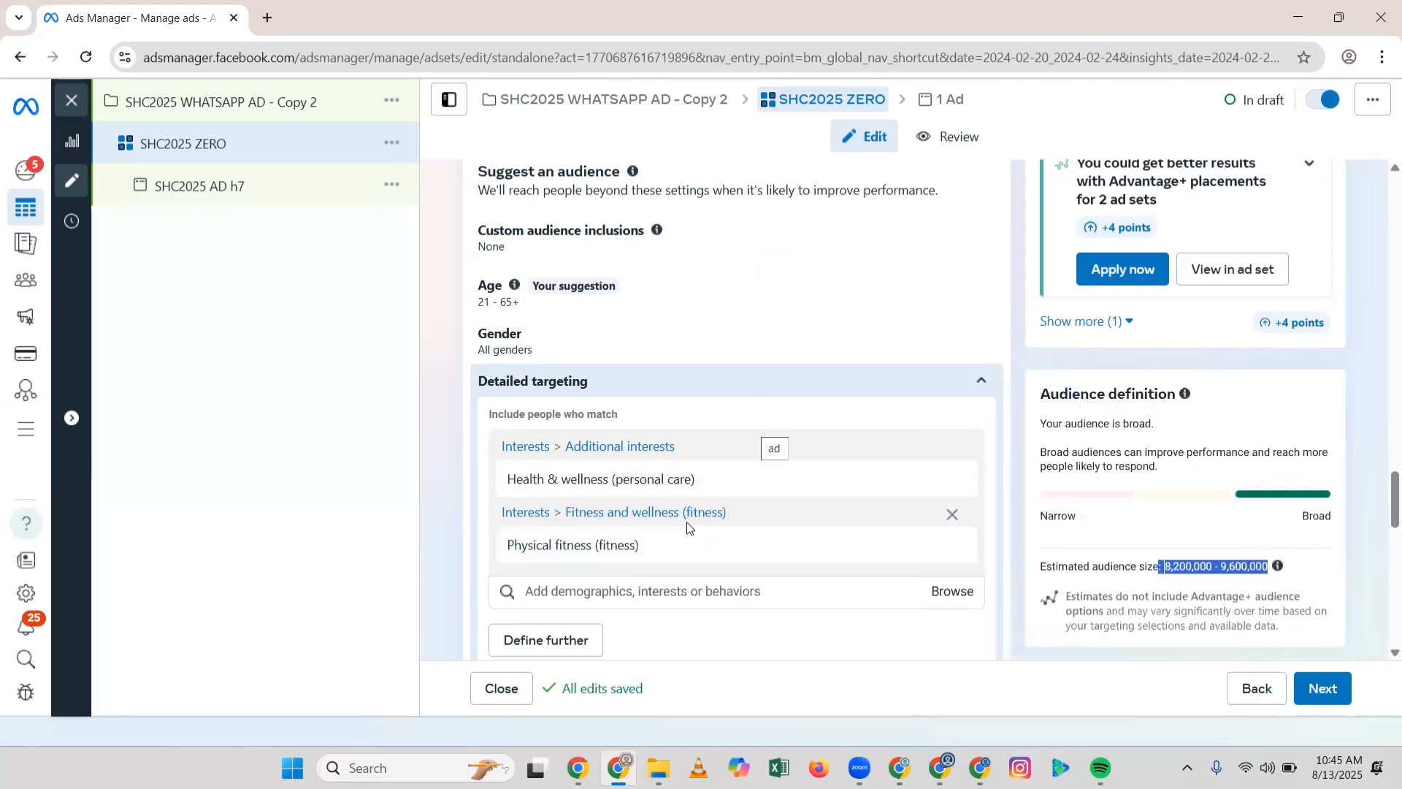
Step: Show suggested interests such as Physical exercise and Weight training
left_click(702, 591)
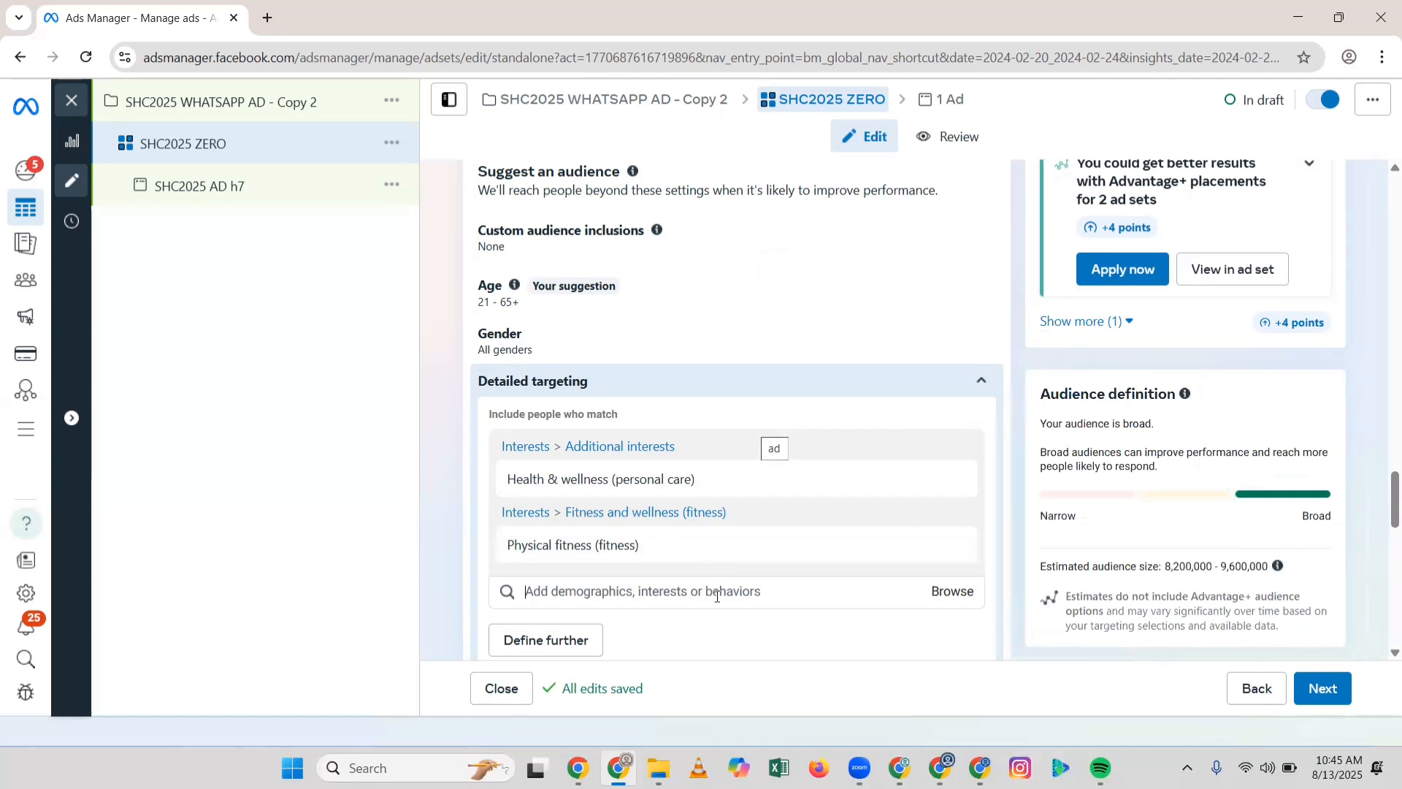
left_click_drag(1159, 566, 1313, 568)
left_click_drag(945, 503, 739, 514)
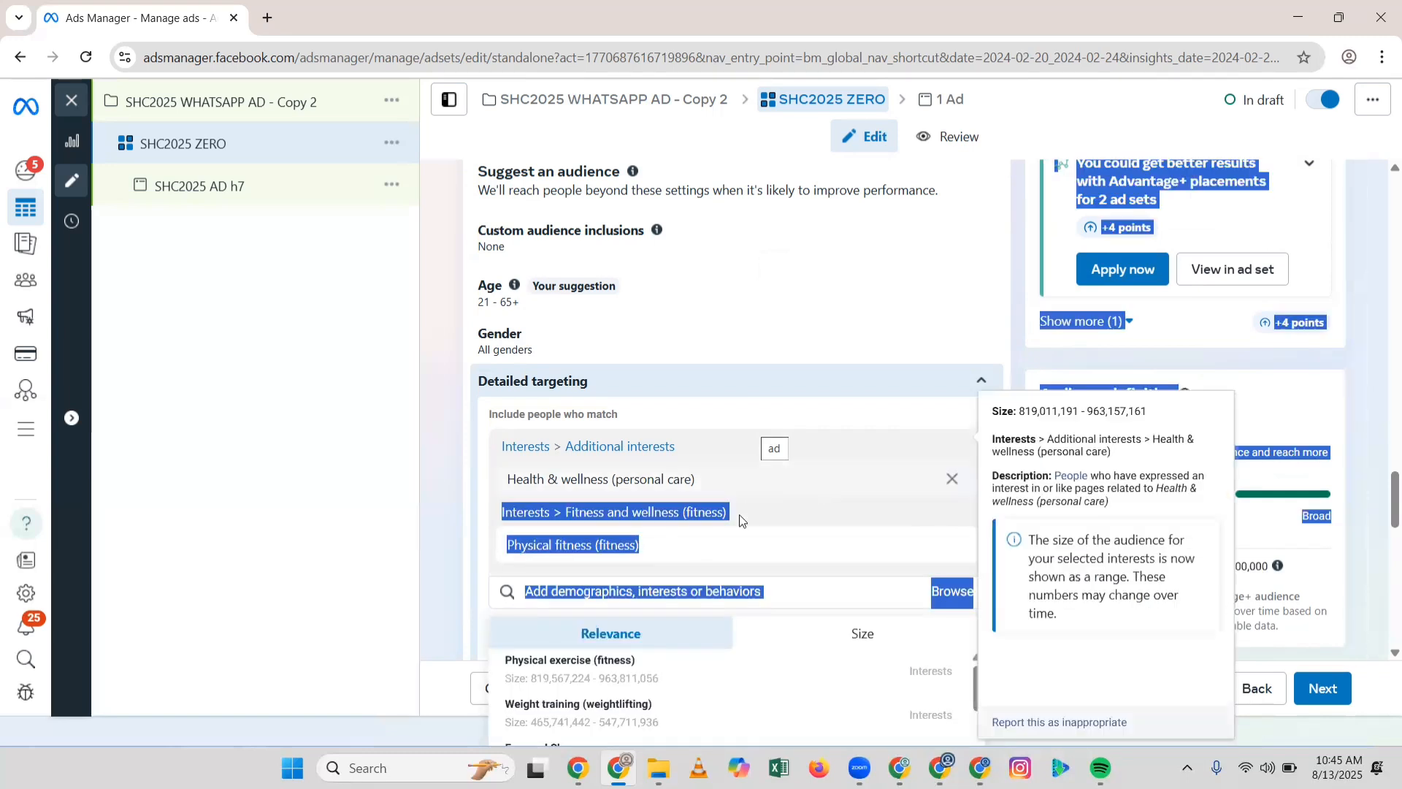
Step: Collapse Detailed targeting to its summary: Physical fitness or Health & wellness
left_click(766, 392)
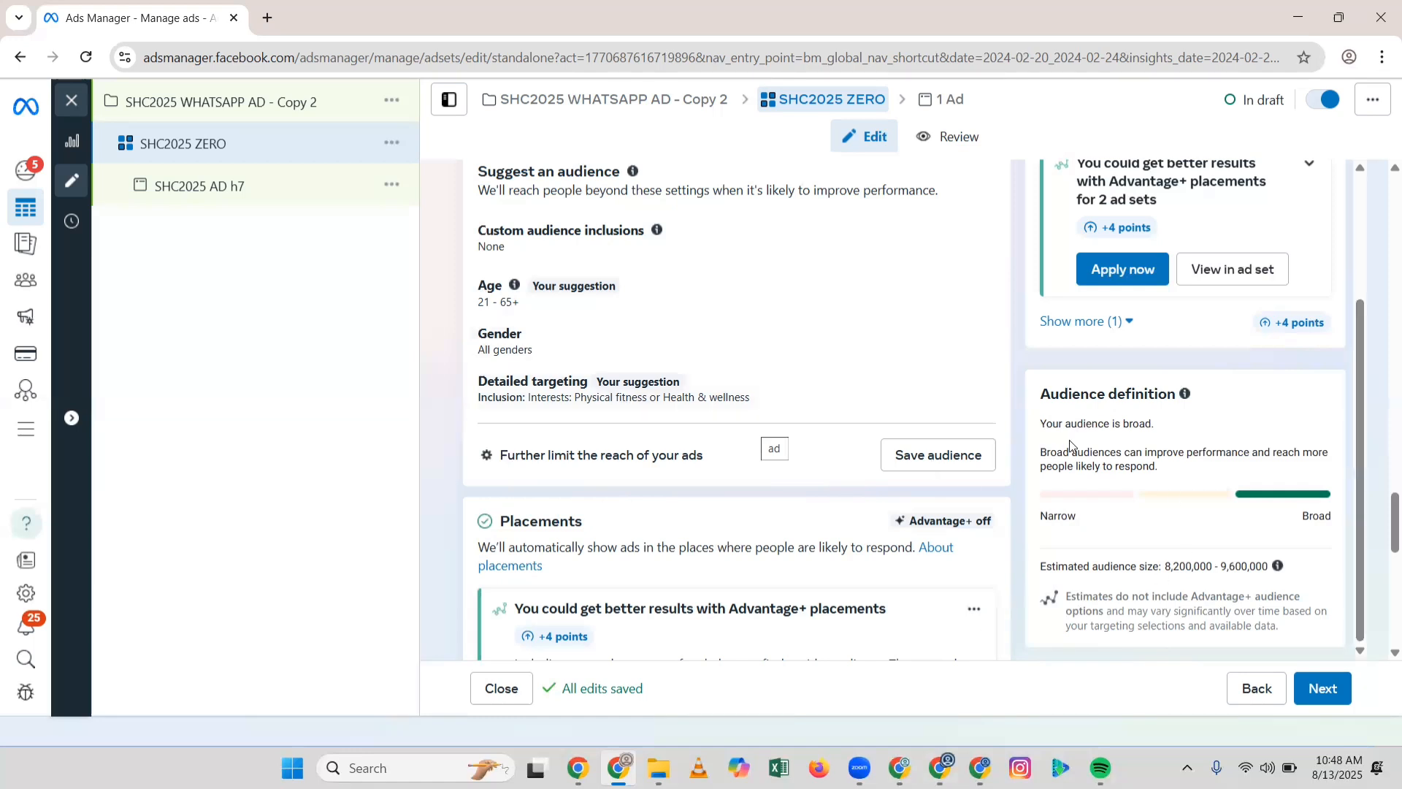
scroll(835, 305, "down", 1)
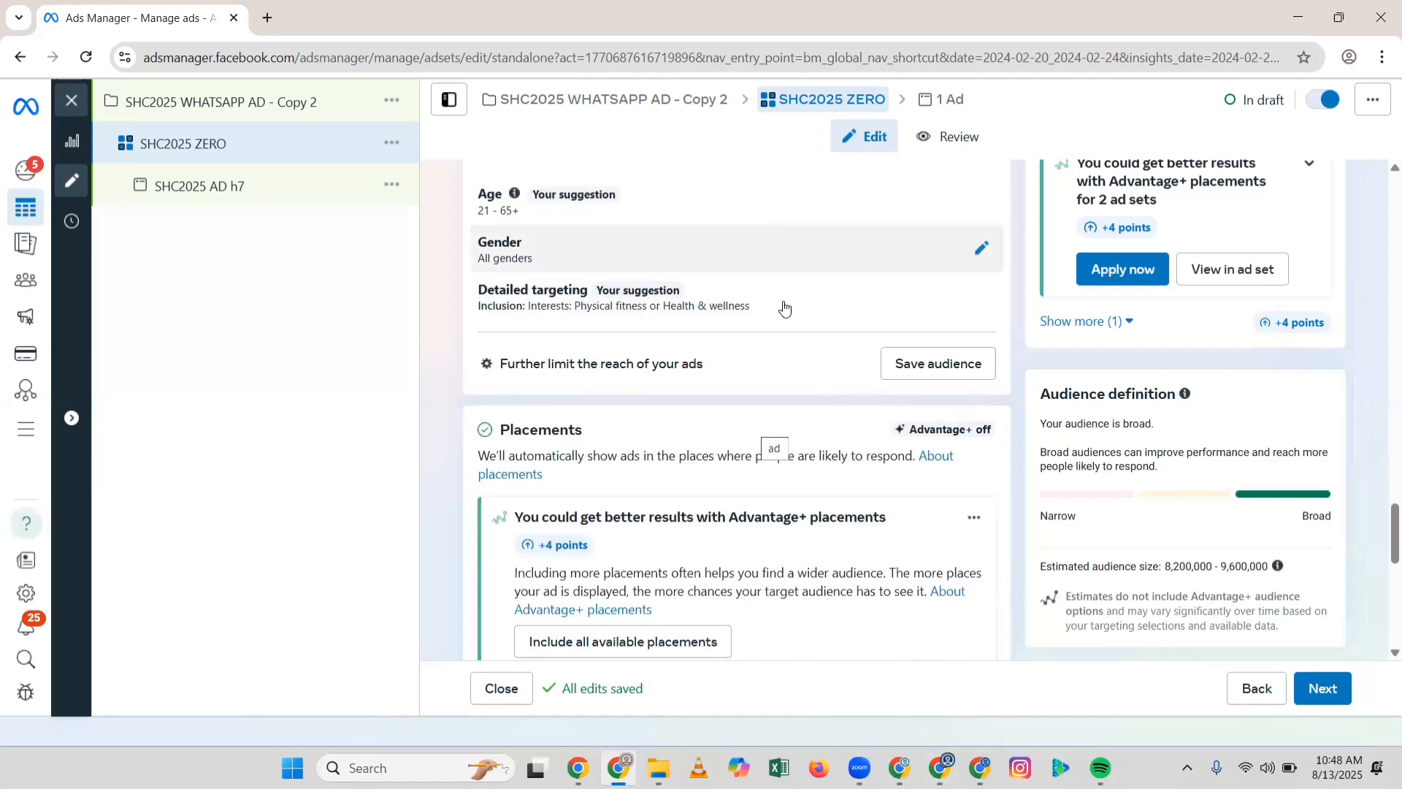
scroll(796, 344, "down", 2)
scroll(811, 380, "up", 3)
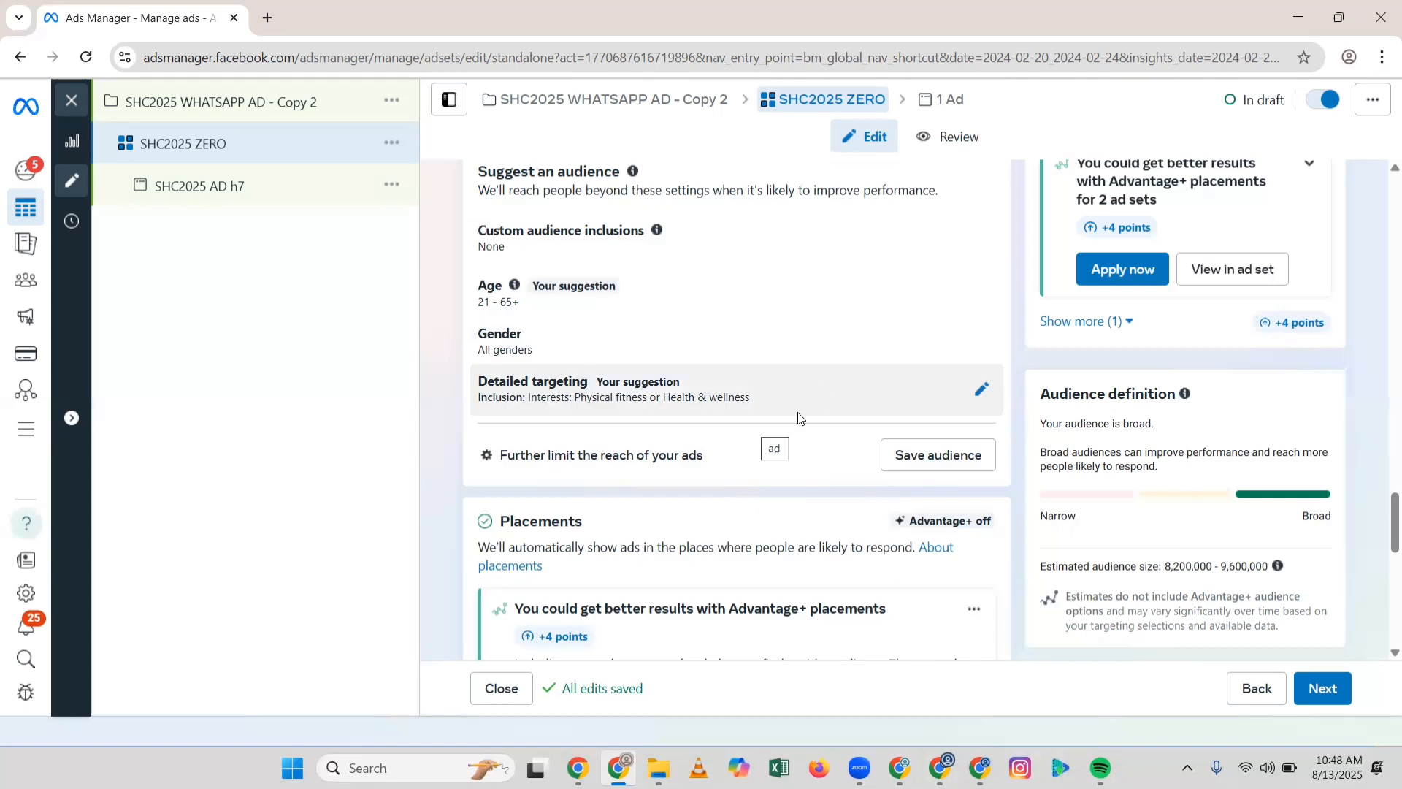
scroll(800, 418, "down", 5)
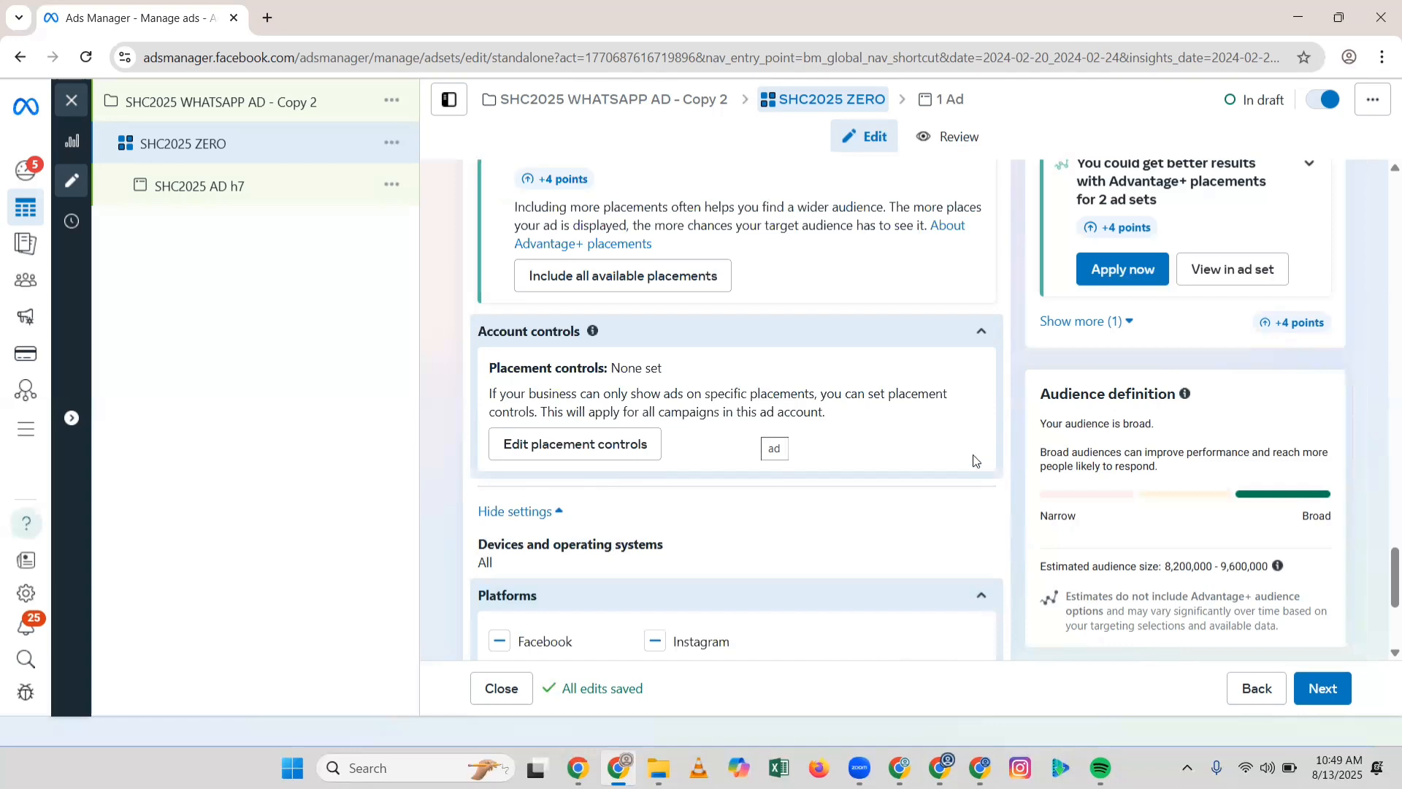
left_click(962, 340)
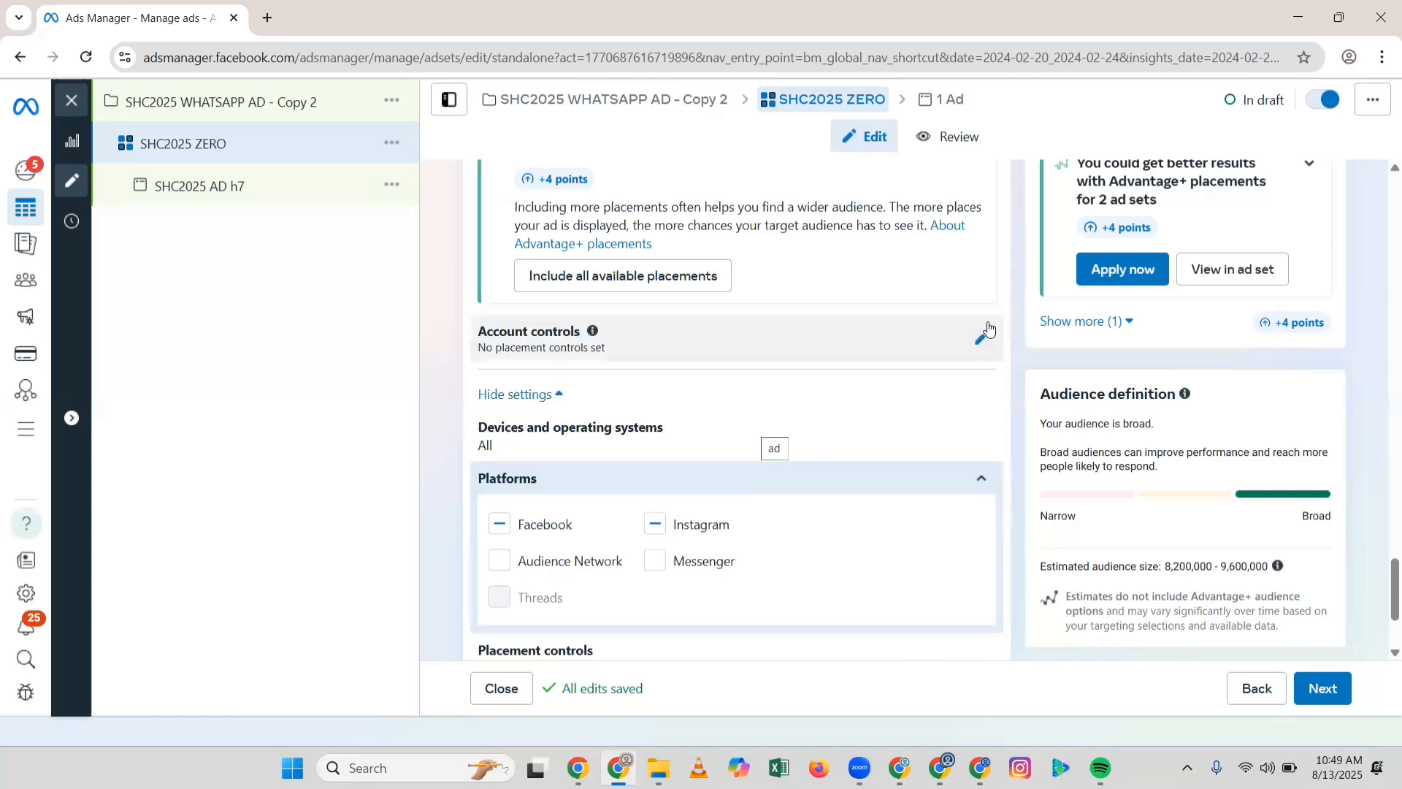
left_click(984, 339)
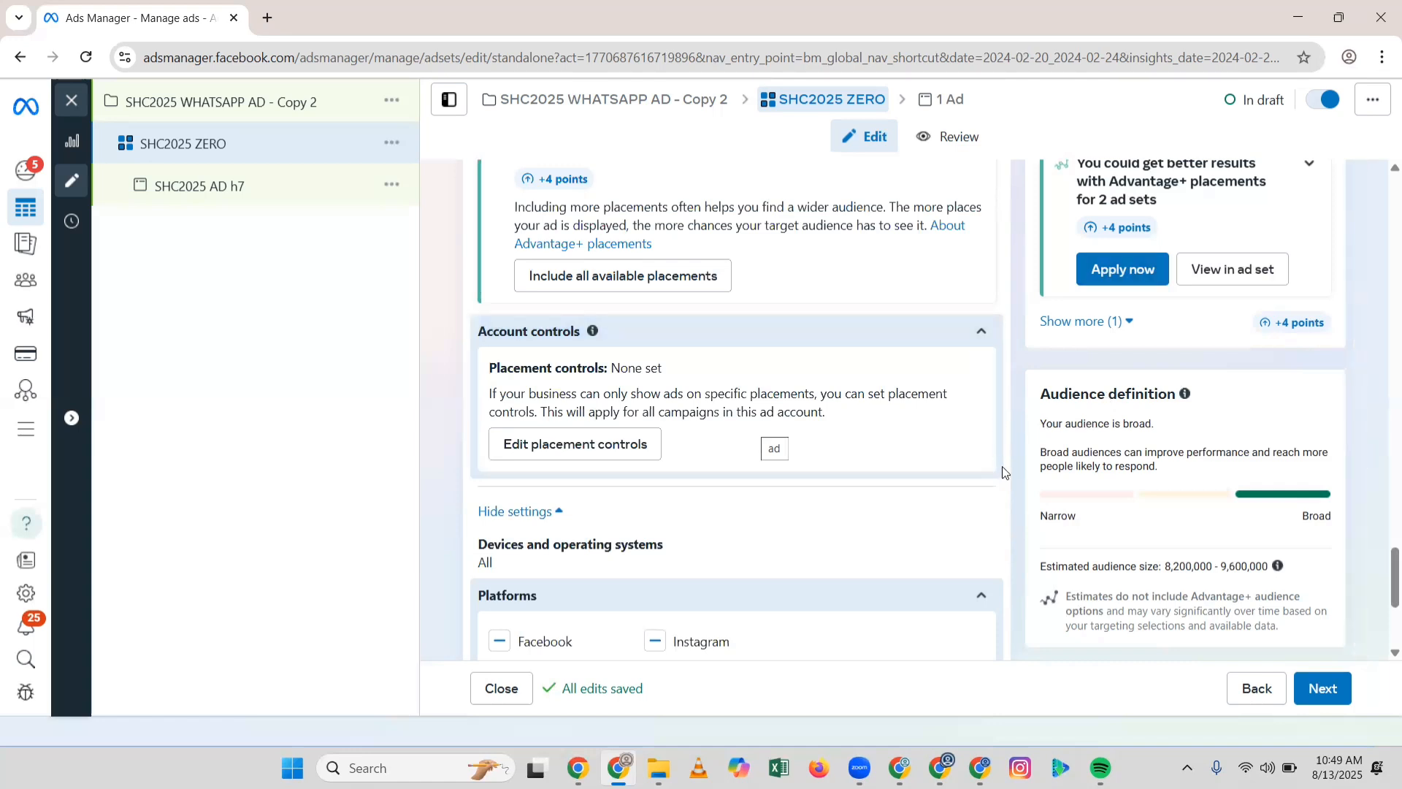
Step: Turn on Advantage+ placements to include all placements, then review the Platforms checkboxes
scroll(1001, 466, "up", 2)
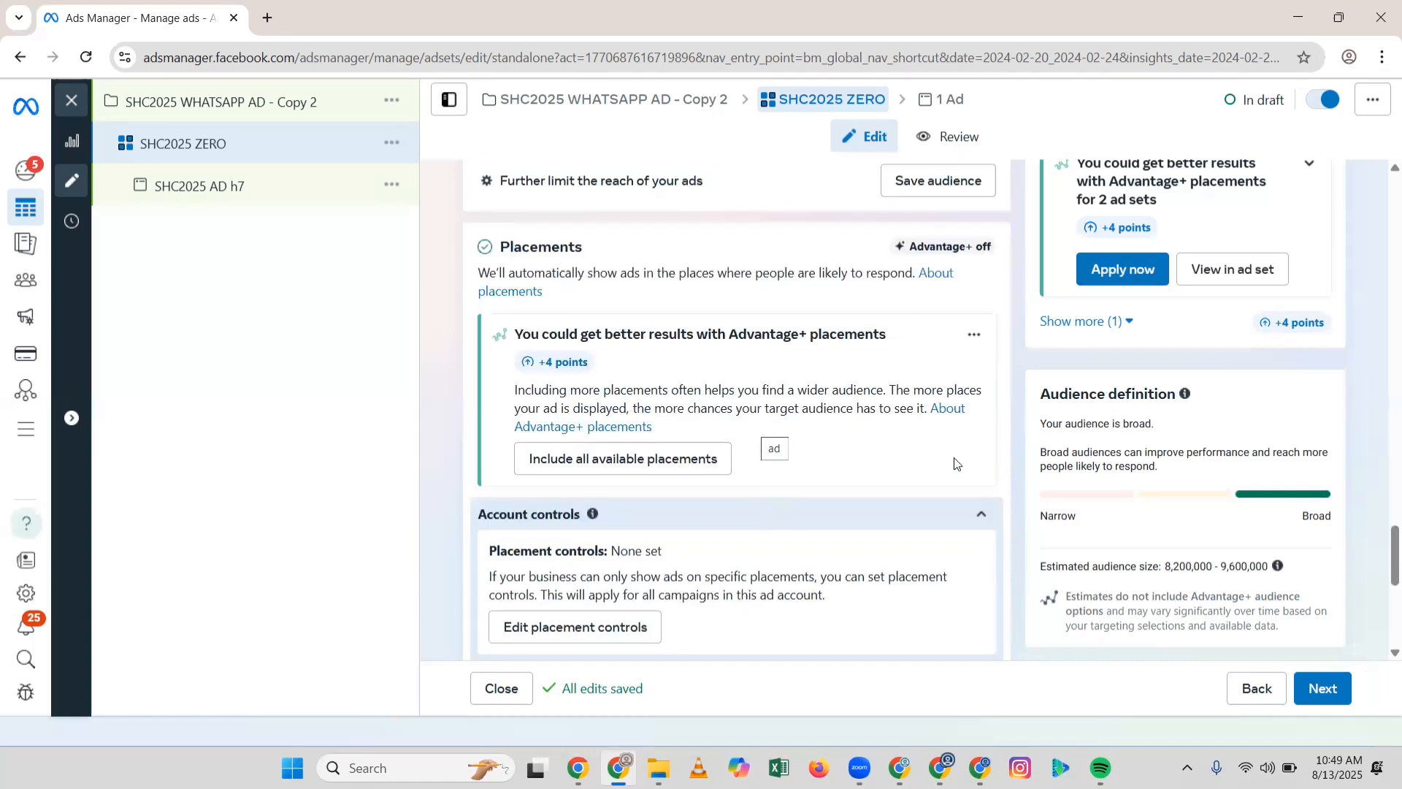
left_click(694, 459)
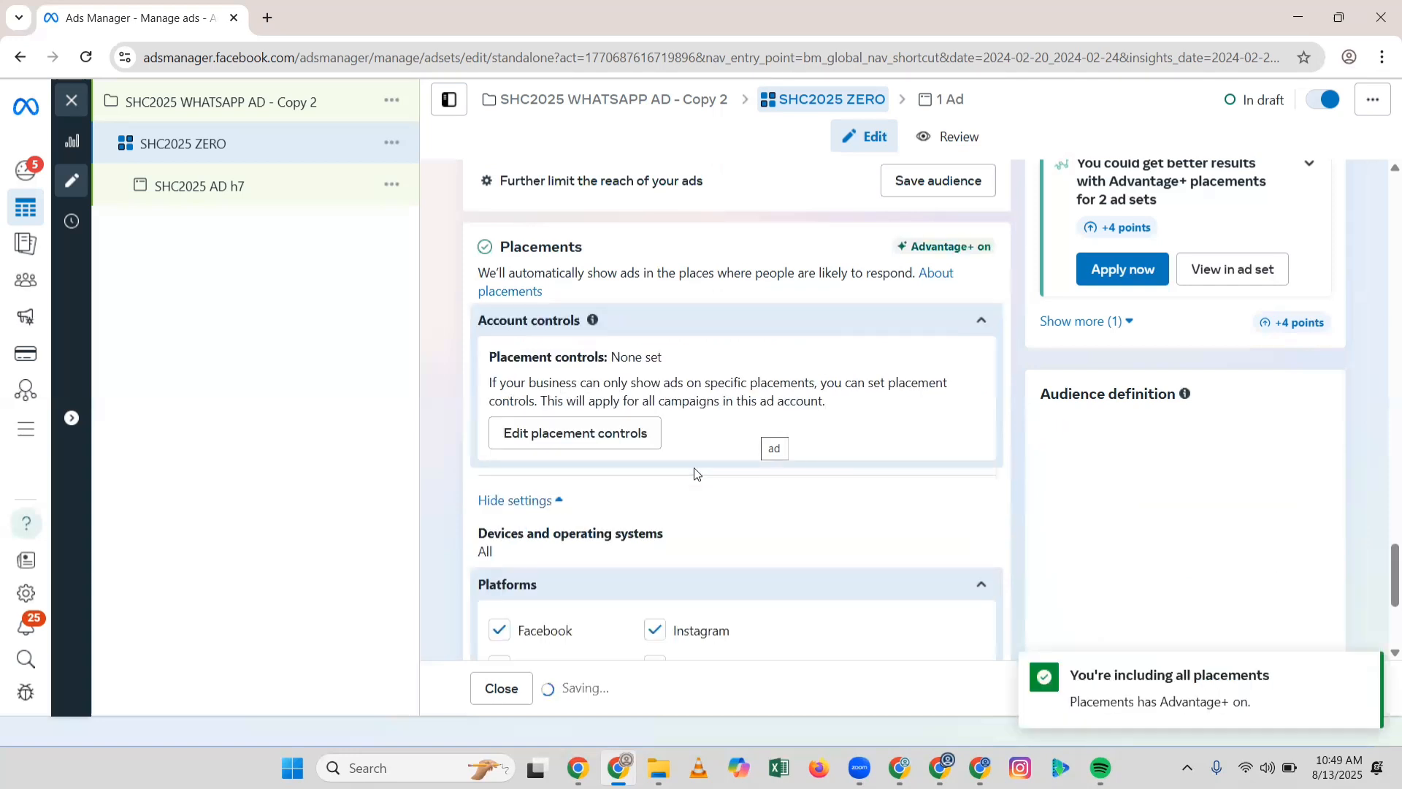
scroll(694, 473, "down", 2)
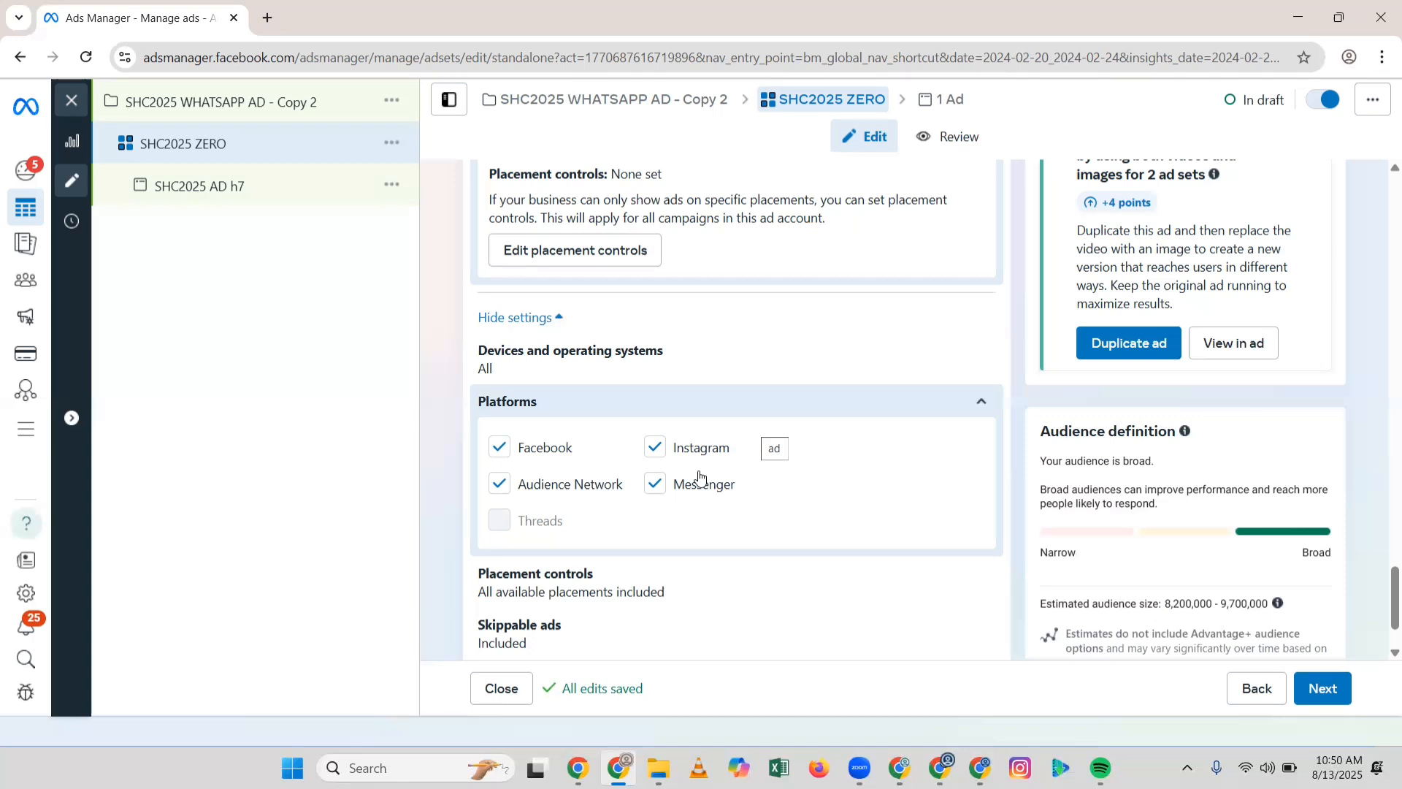
scroll(912, 456, "down", 2)
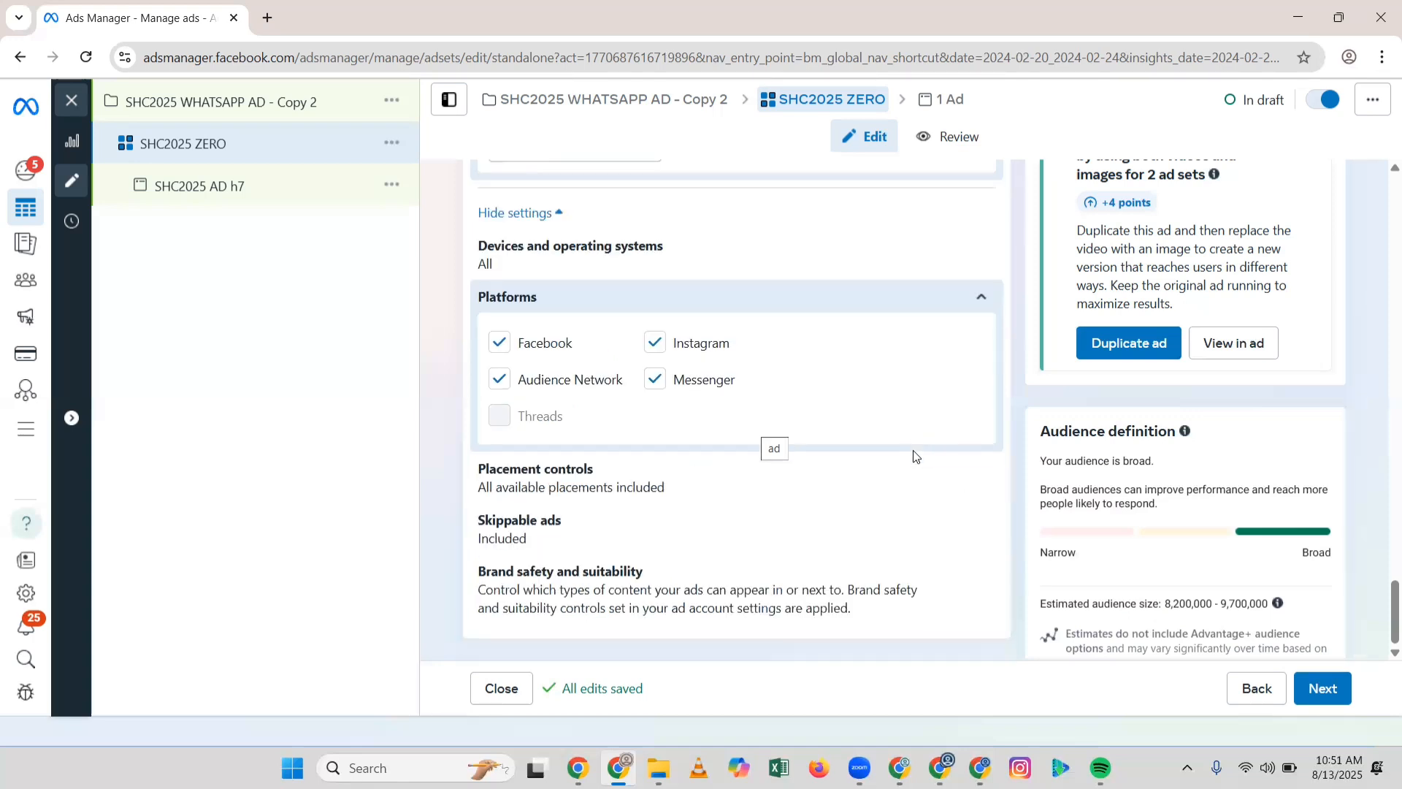
scroll(913, 450, "up", 5)
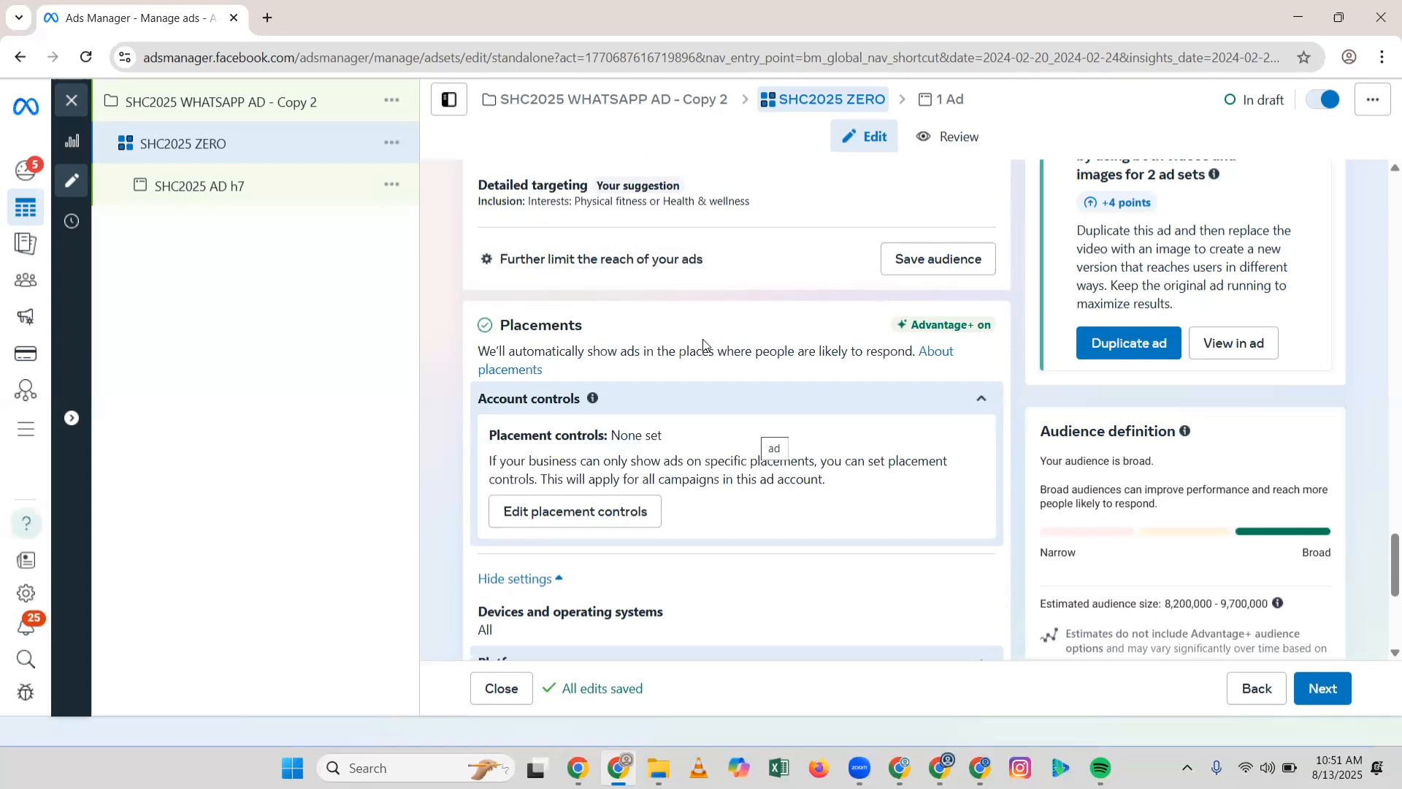
scroll(701, 346, "up", 3)
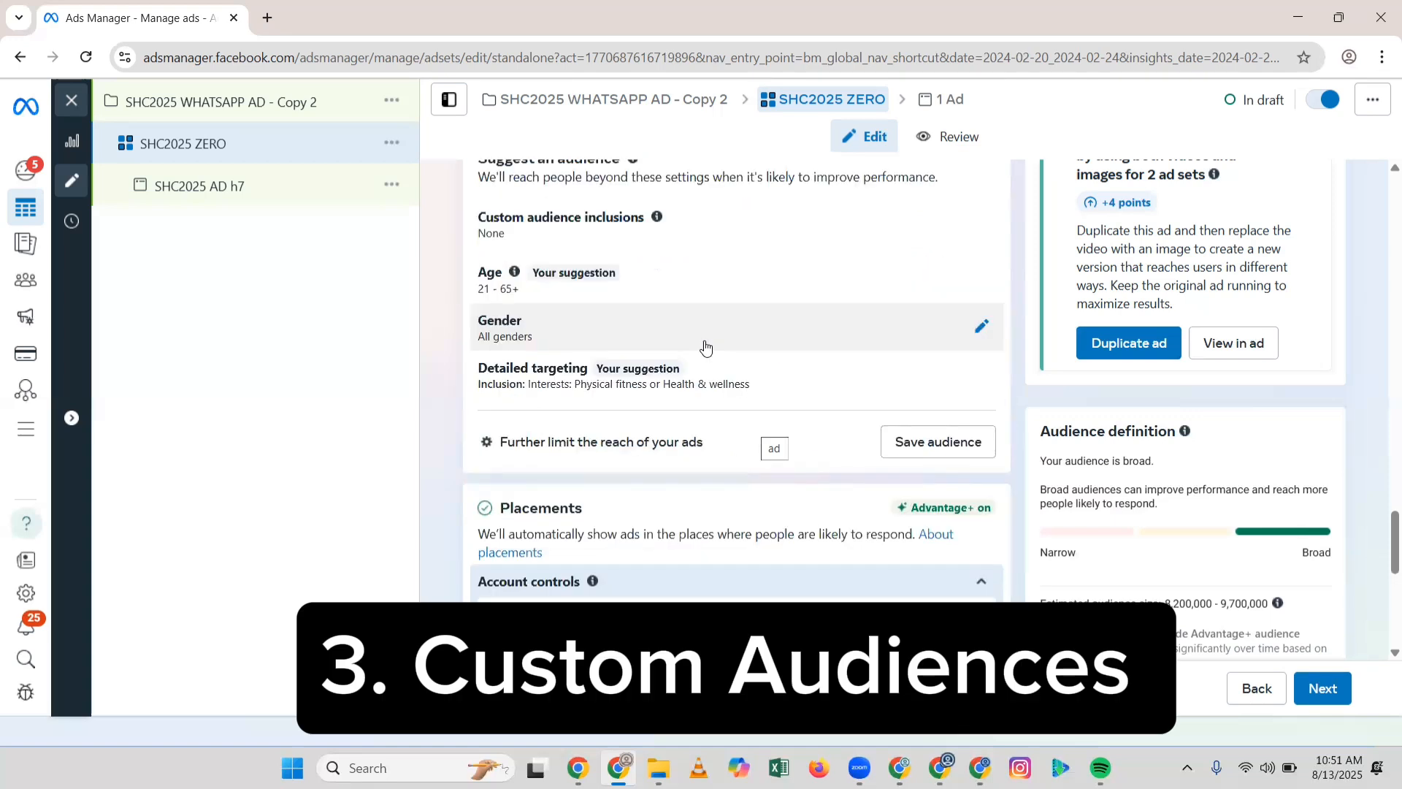
scroll(705, 347, "up", 4)
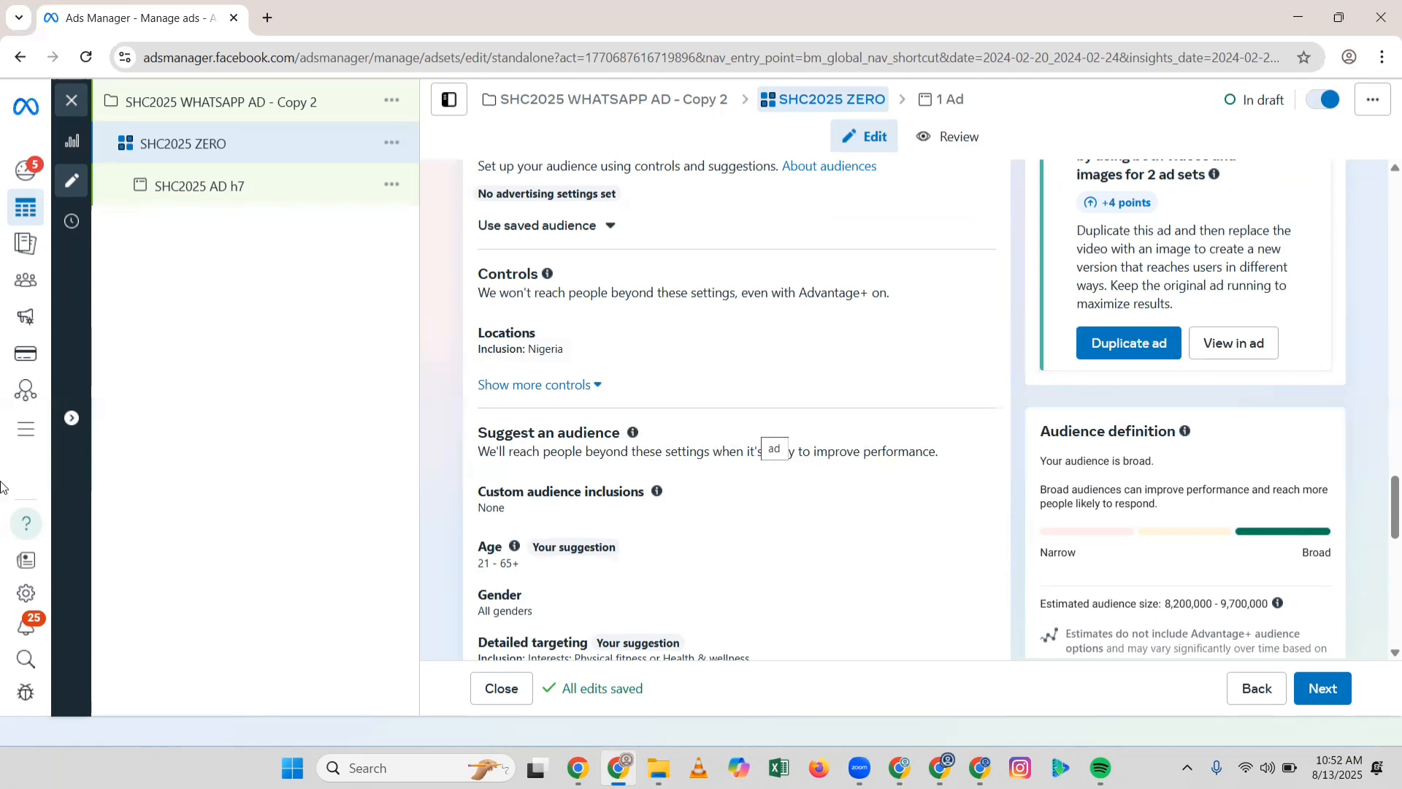
mouse_move(53, 654)
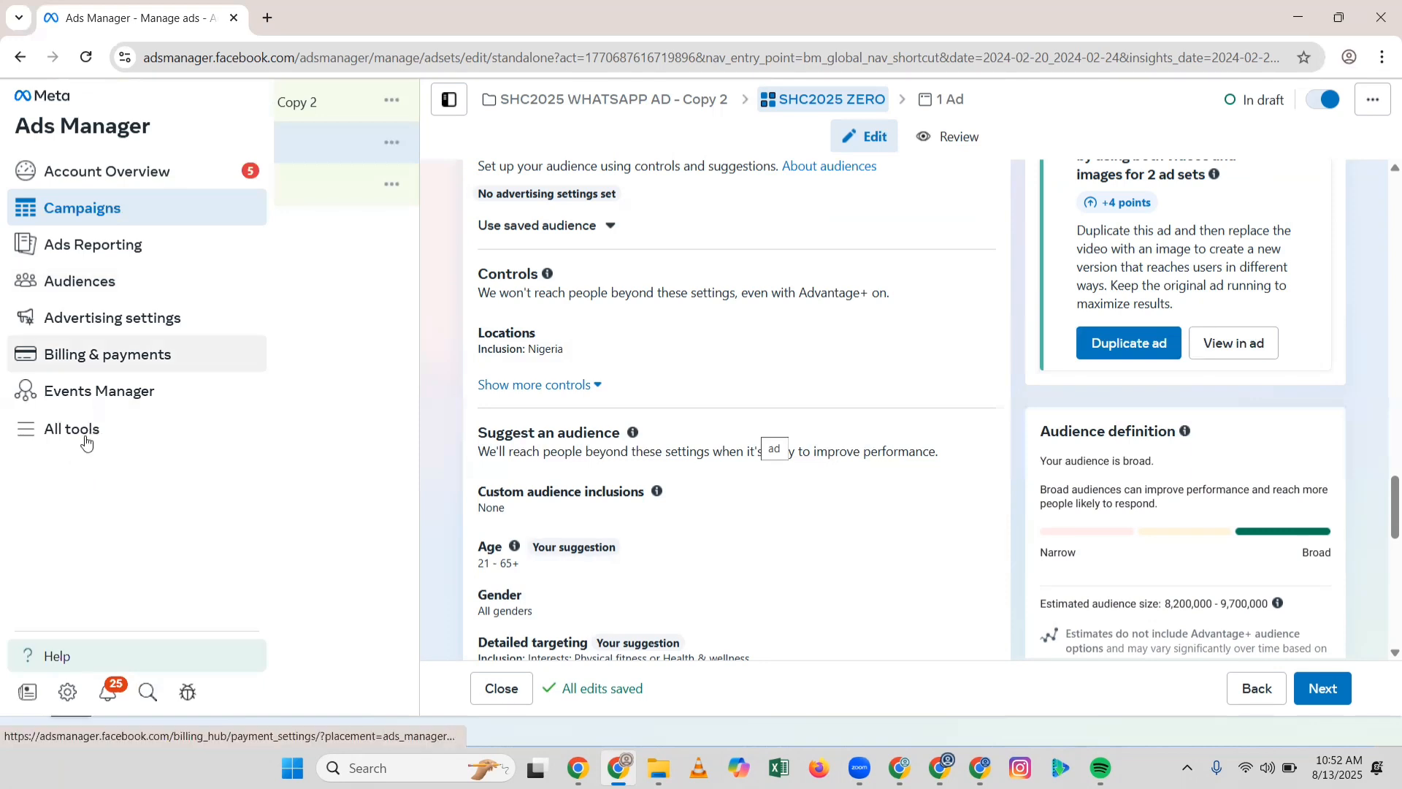
Step: Open the Audiences list and review the Ready SHC FACEBOOK PAGE lookalike audiences' rules
left_click(125, 289)
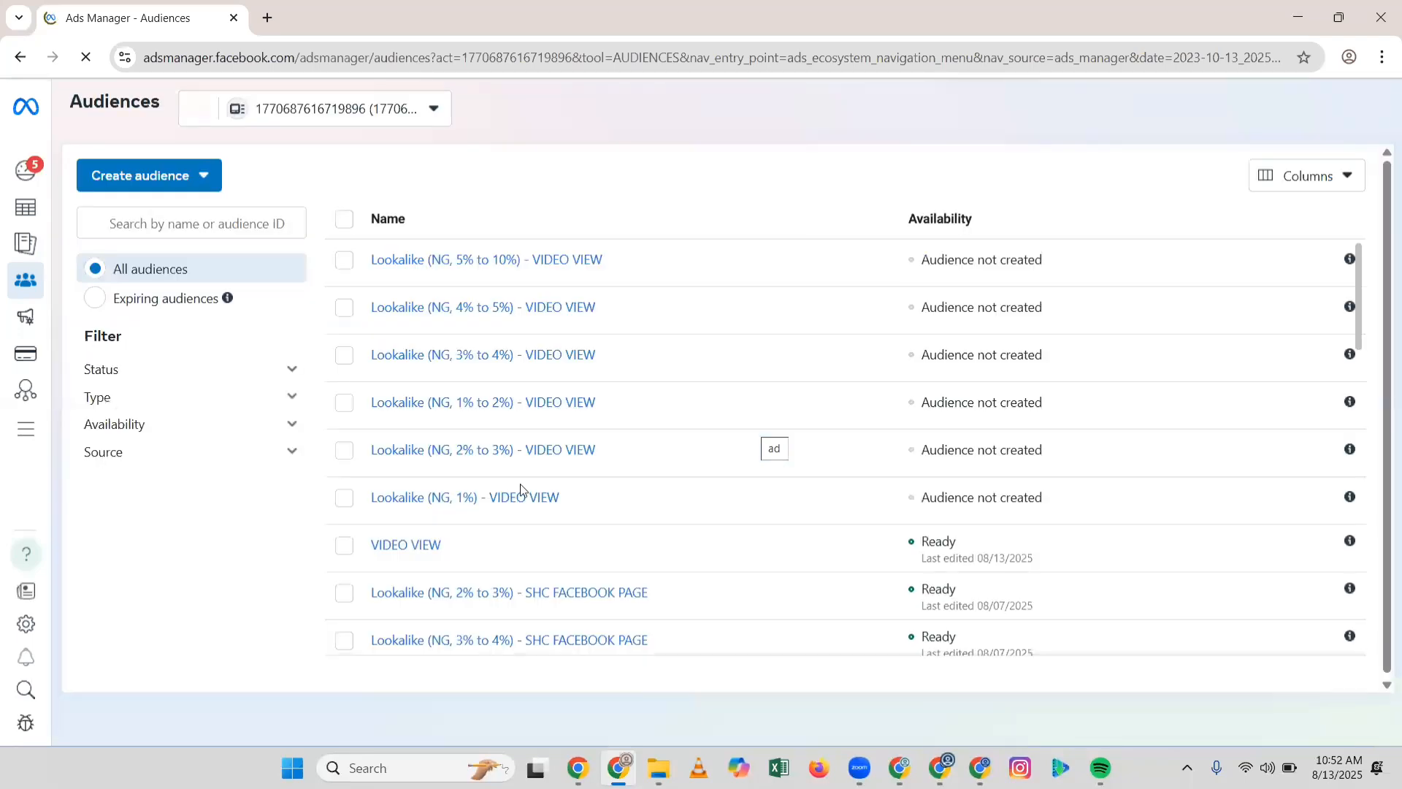
scroll(446, 450, "down", 10)
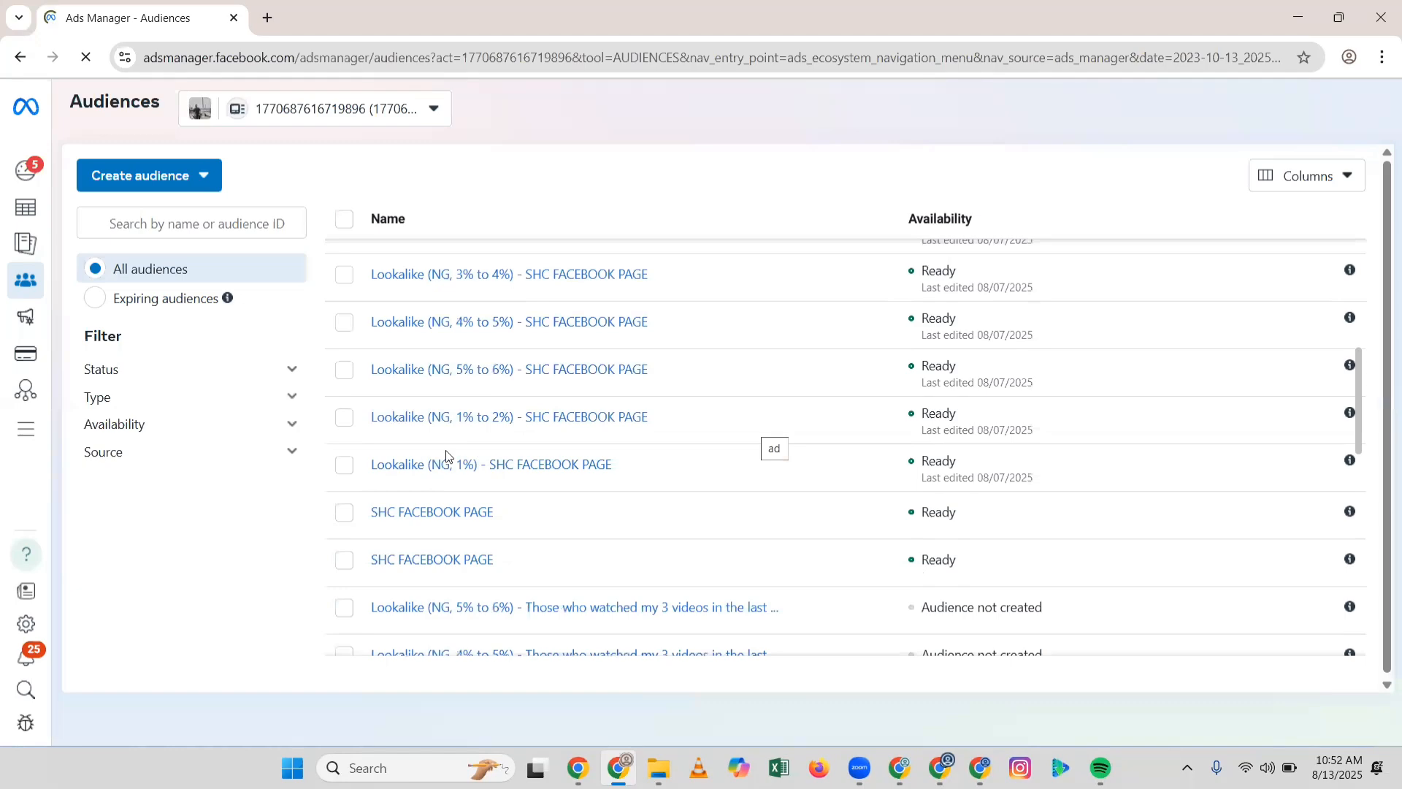
scroll(468, 323, "up", 4)
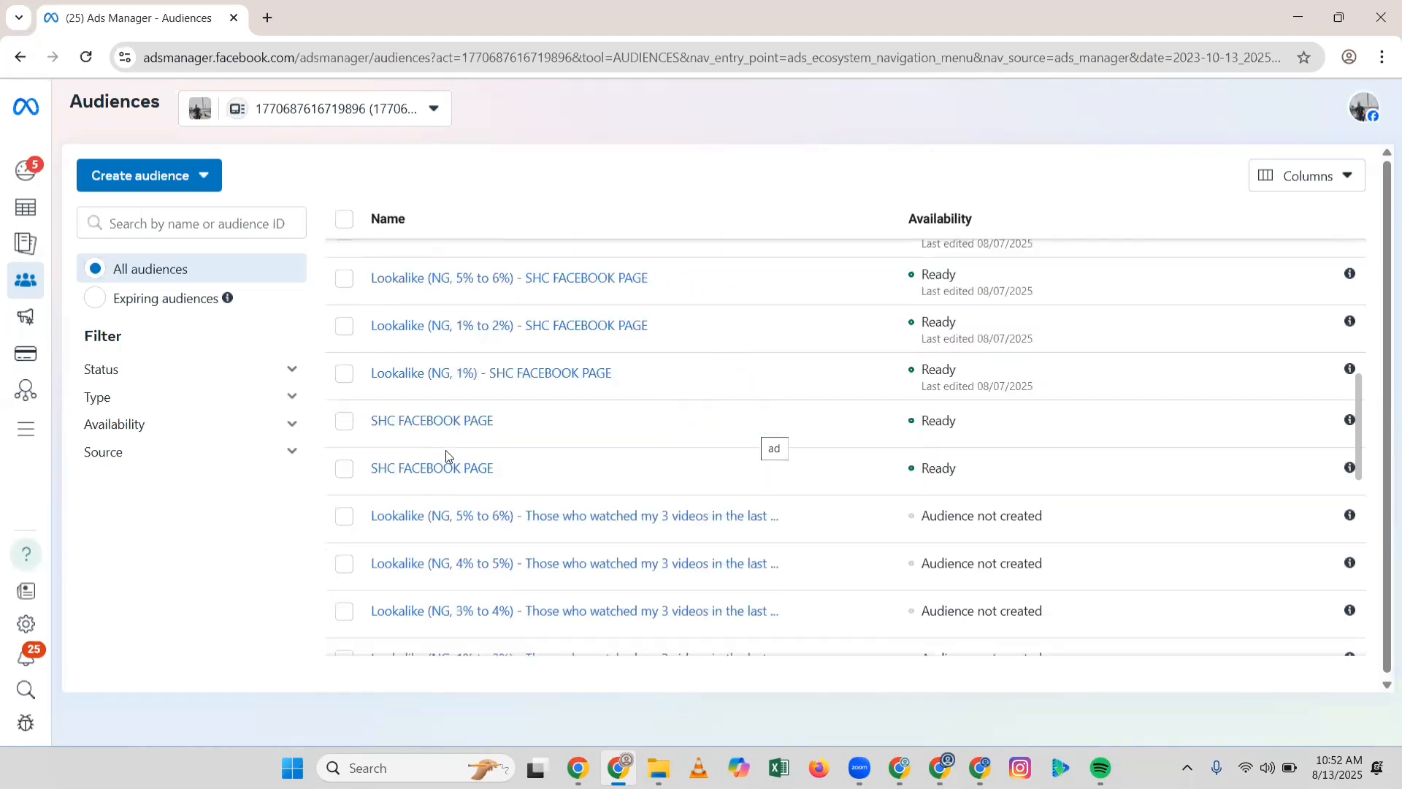
mouse_move(428, 472)
scroll(647, 481, "up", 3)
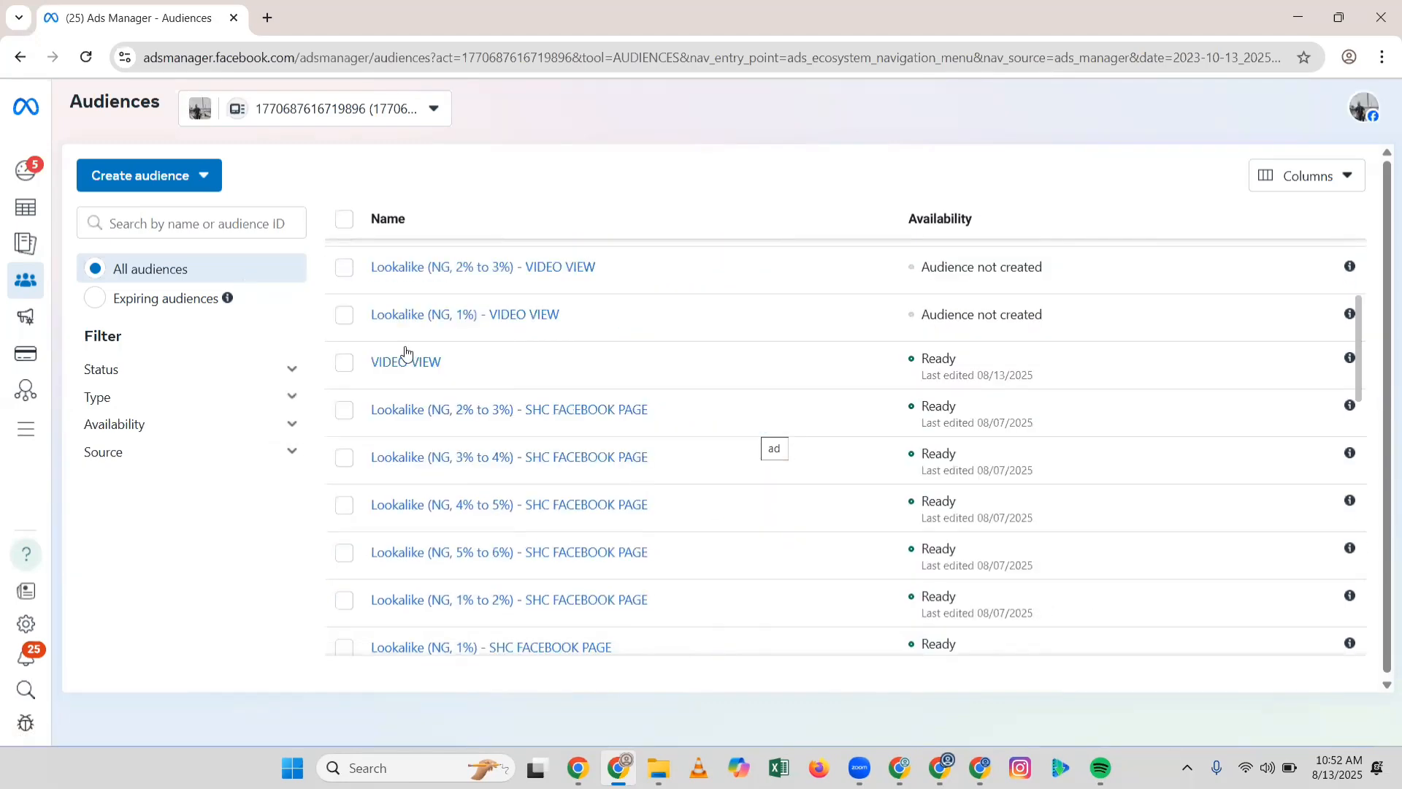
mouse_move(416, 365)
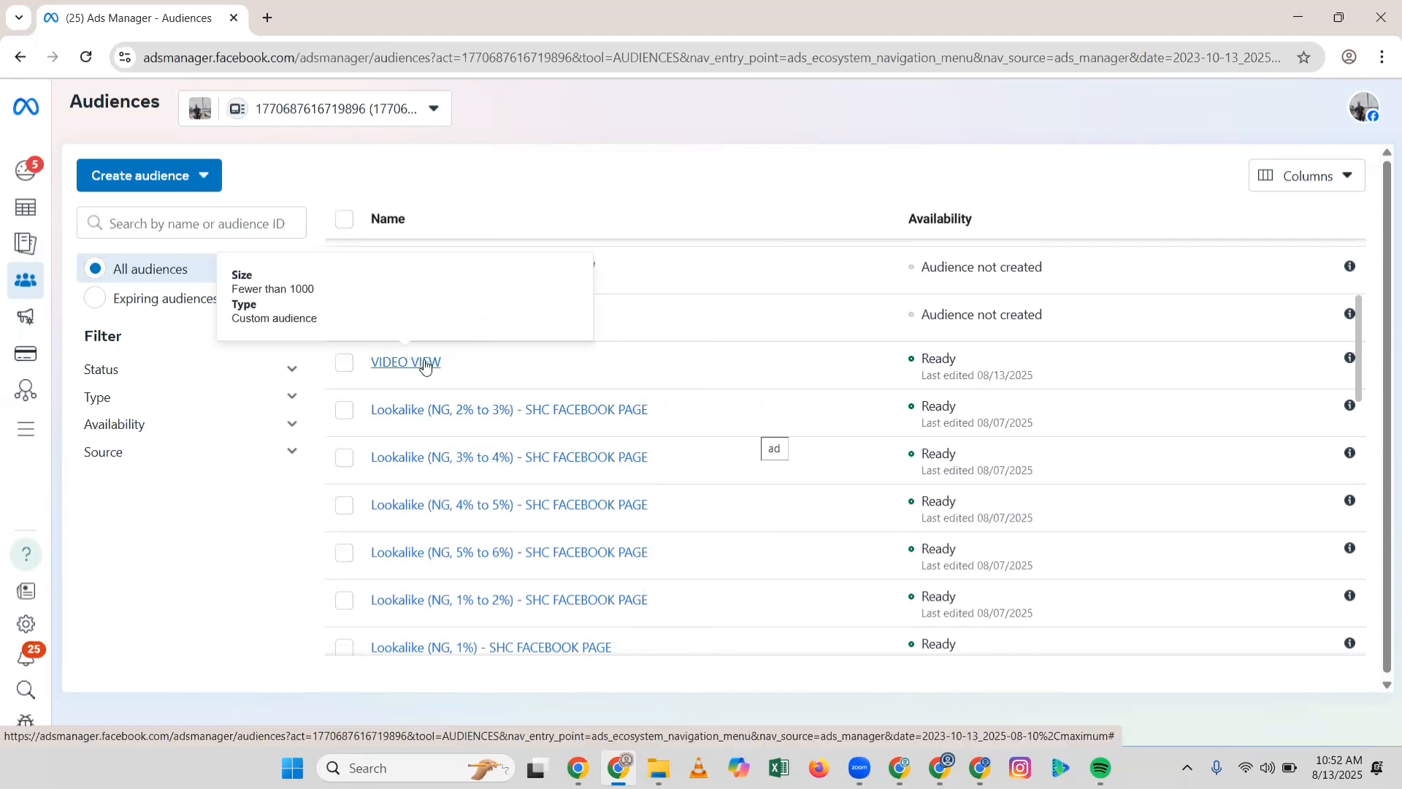
scroll(506, 531, "down", 3)
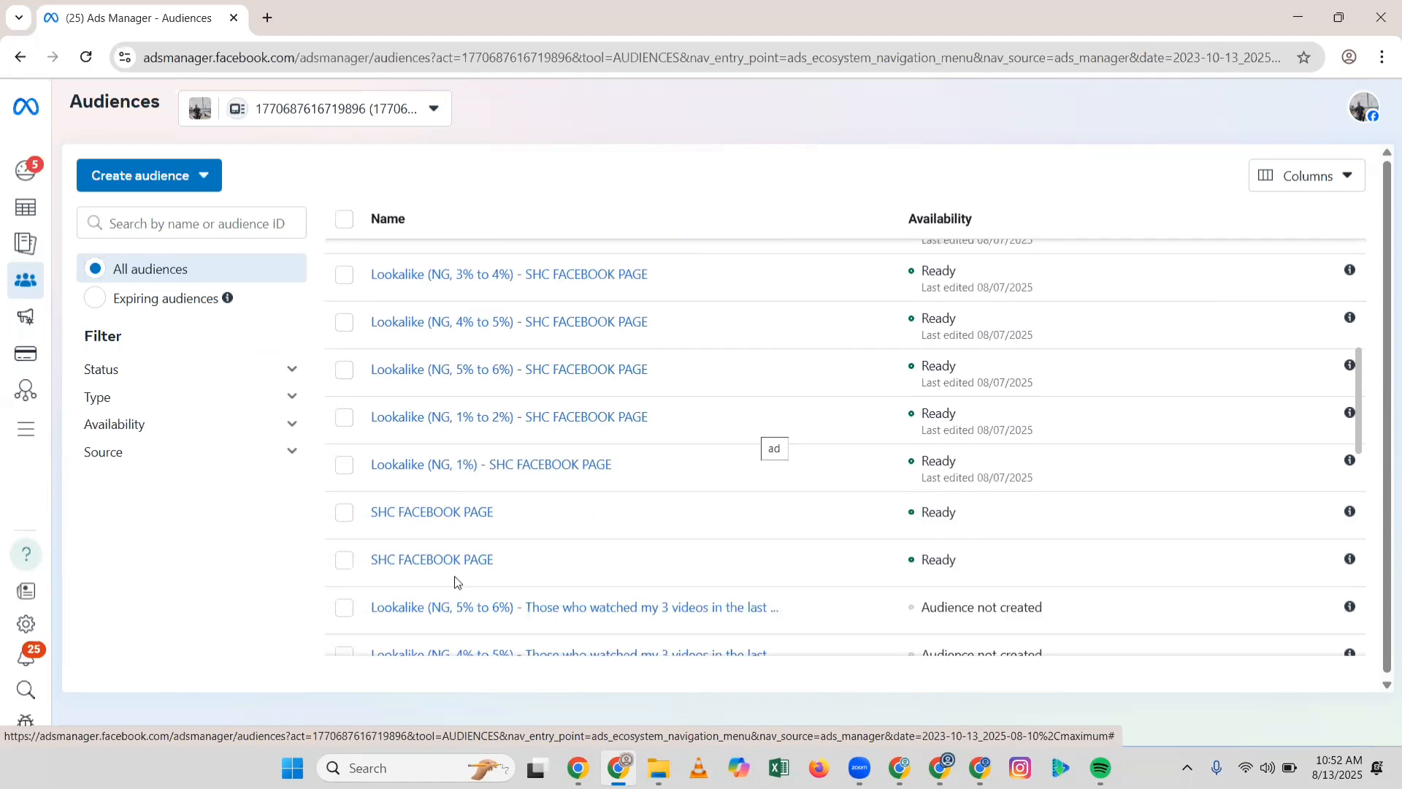
mouse_move(438, 527)
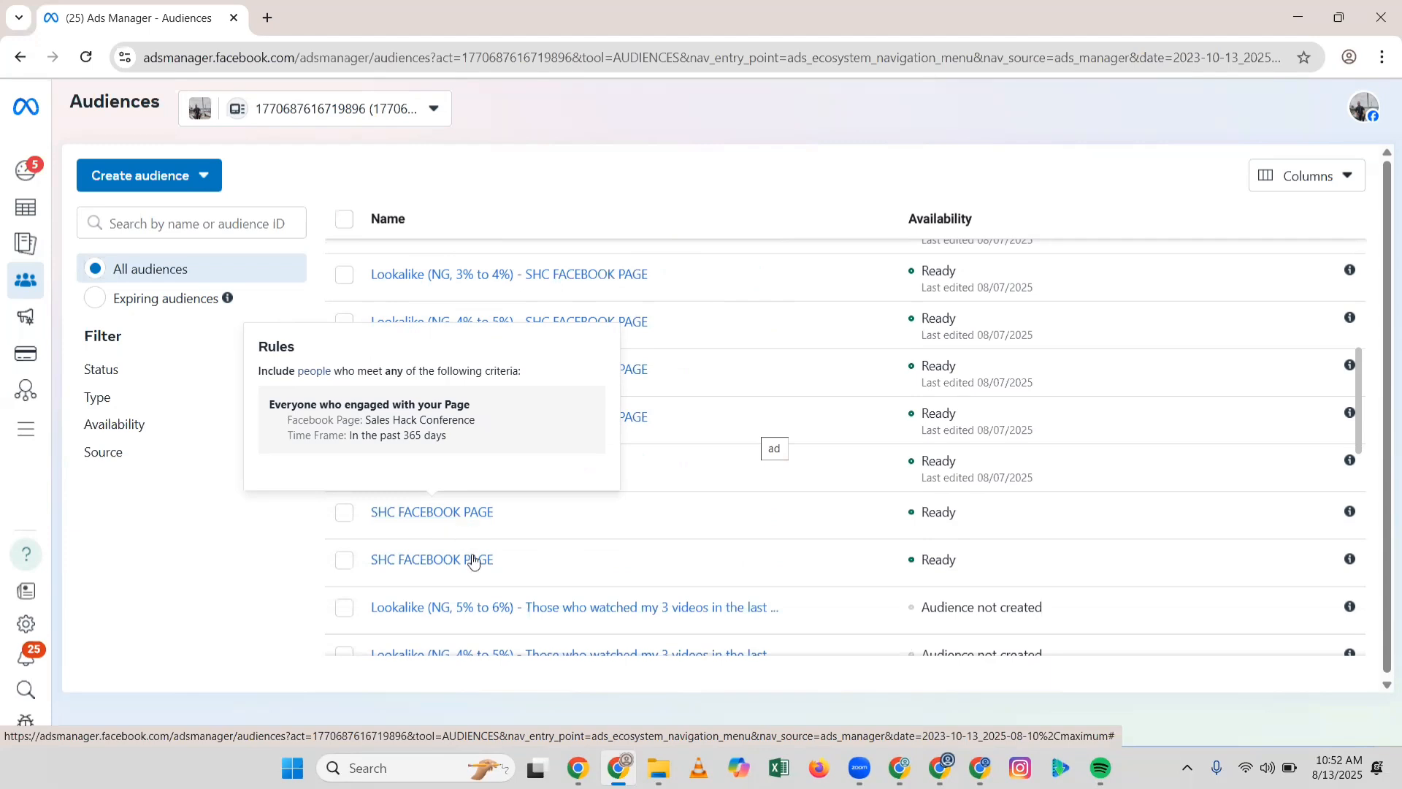
mouse_move(475, 563)
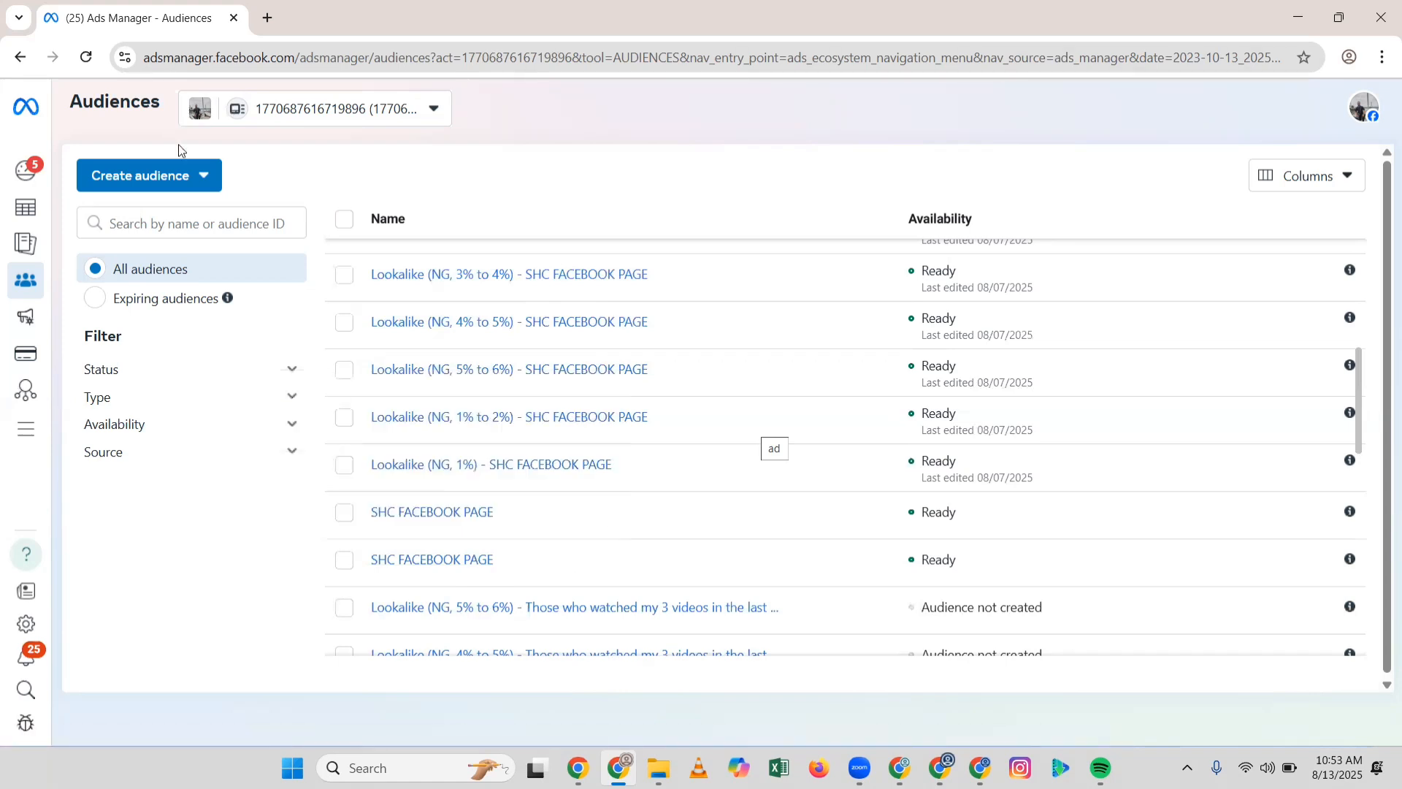
left_click(178, 175)
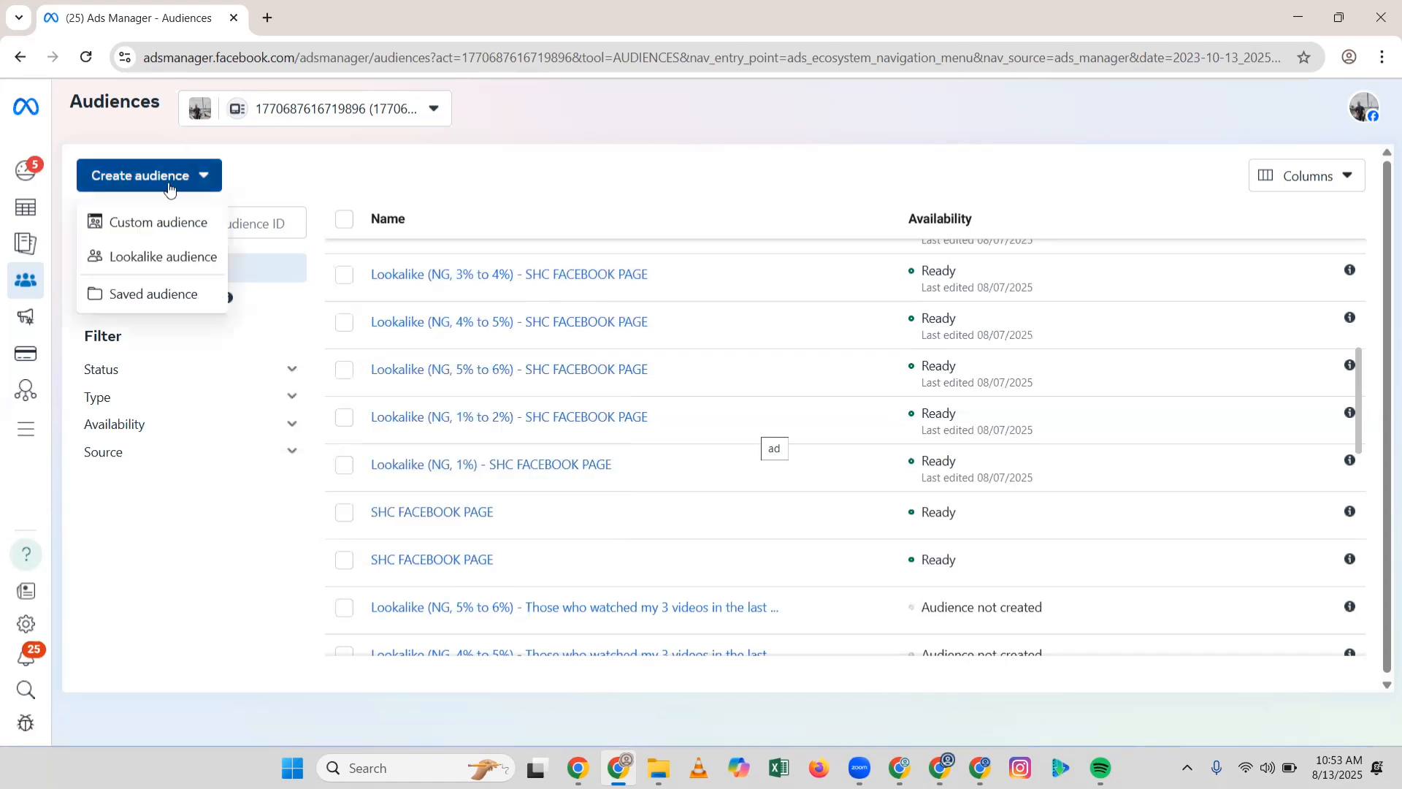
mouse_move(148, 223)
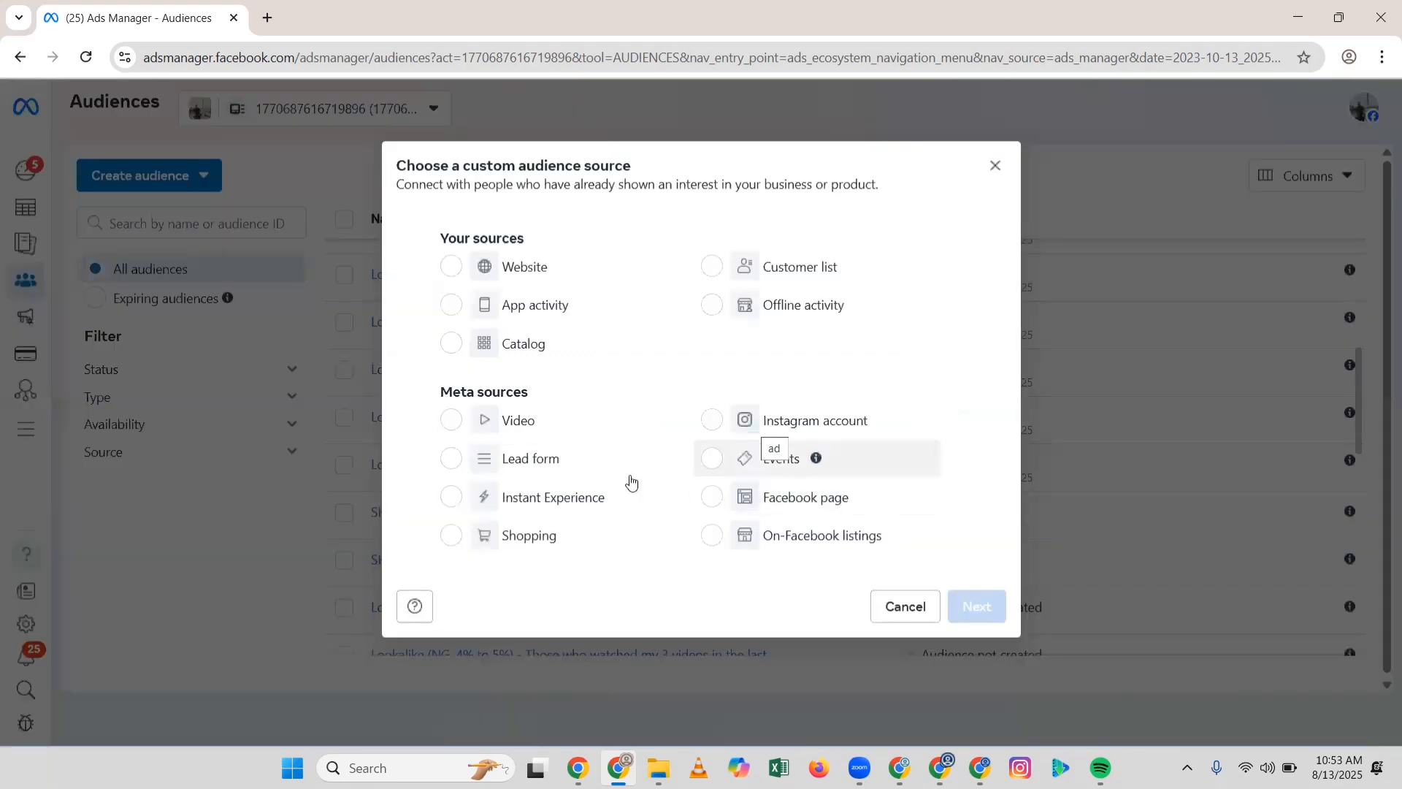
double_click(519, 418)
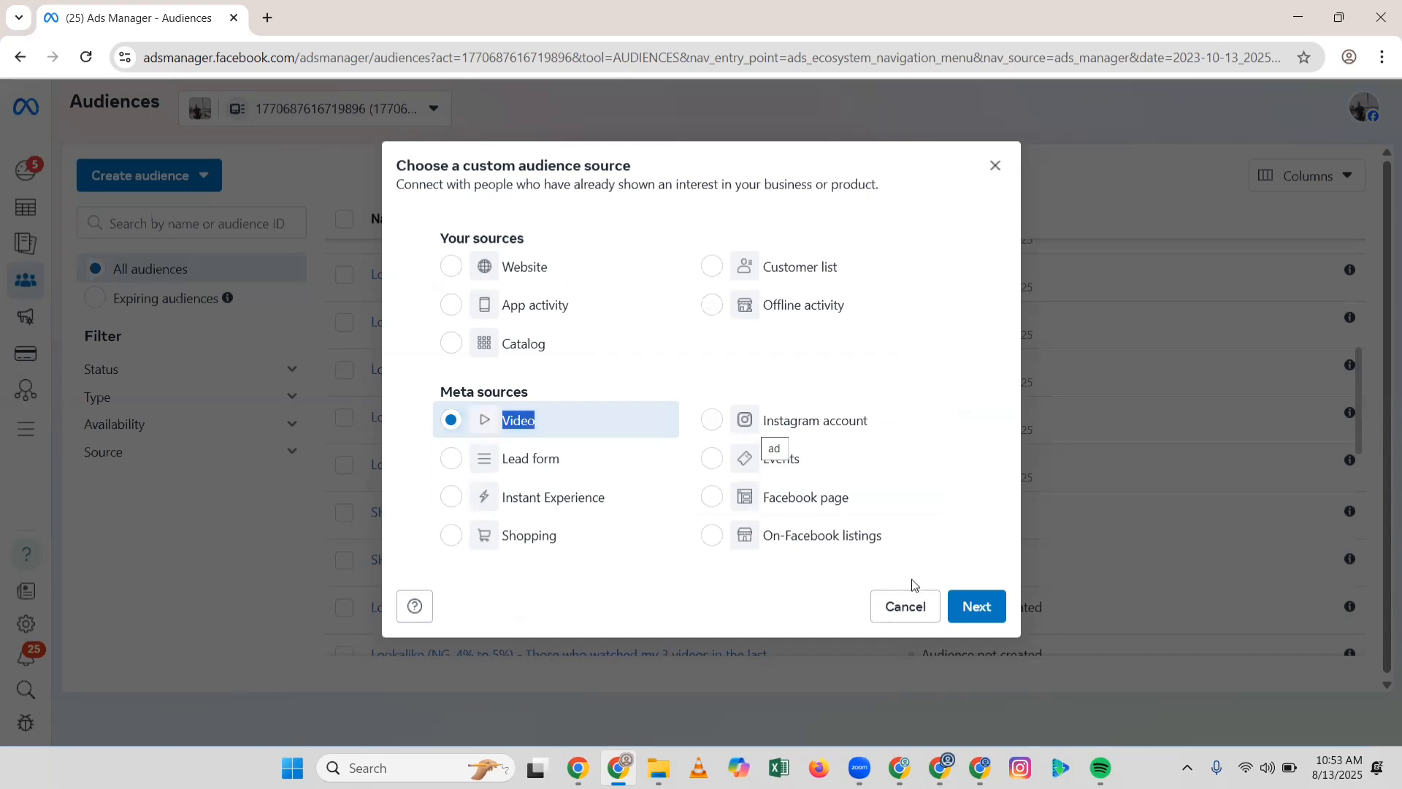
left_click(989, 612)
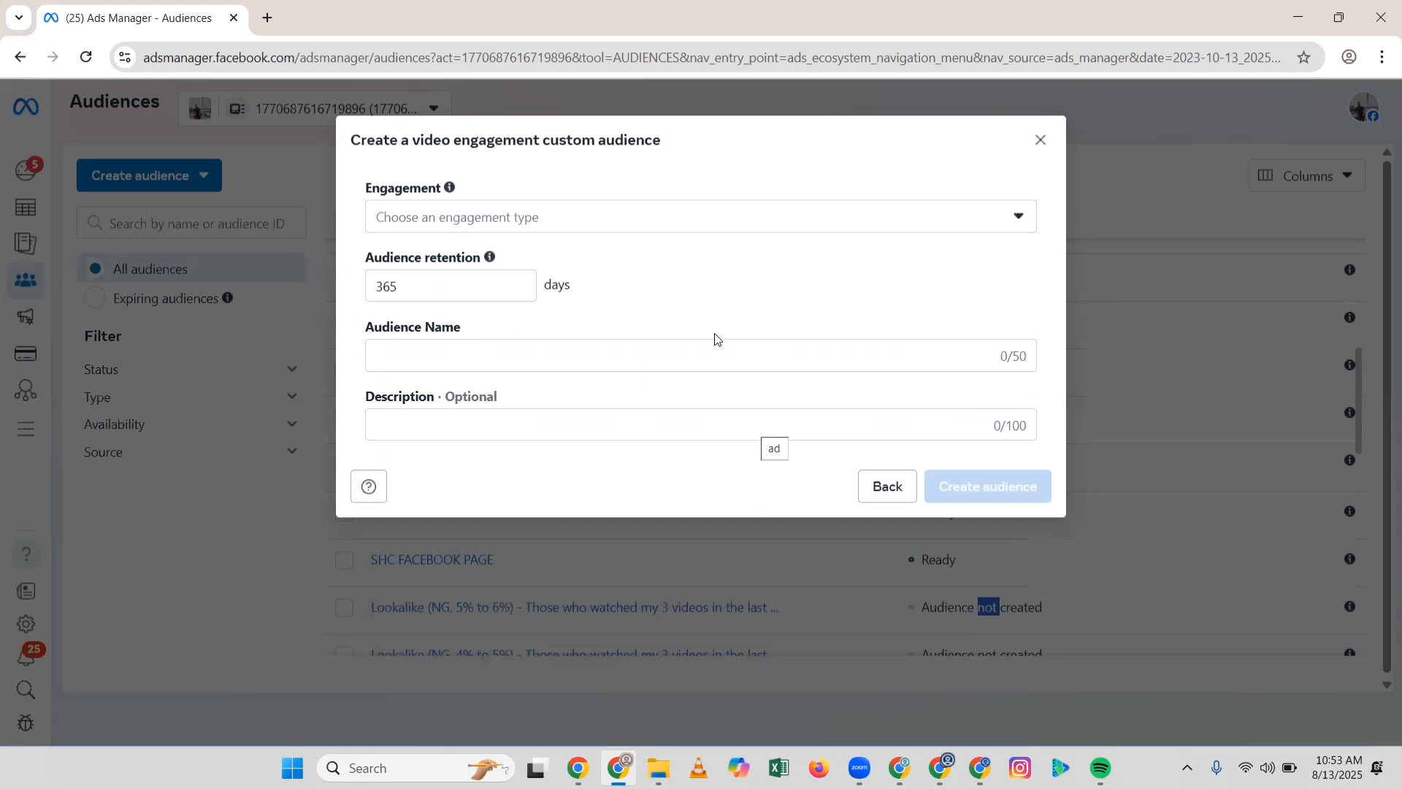
left_click(1040, 139)
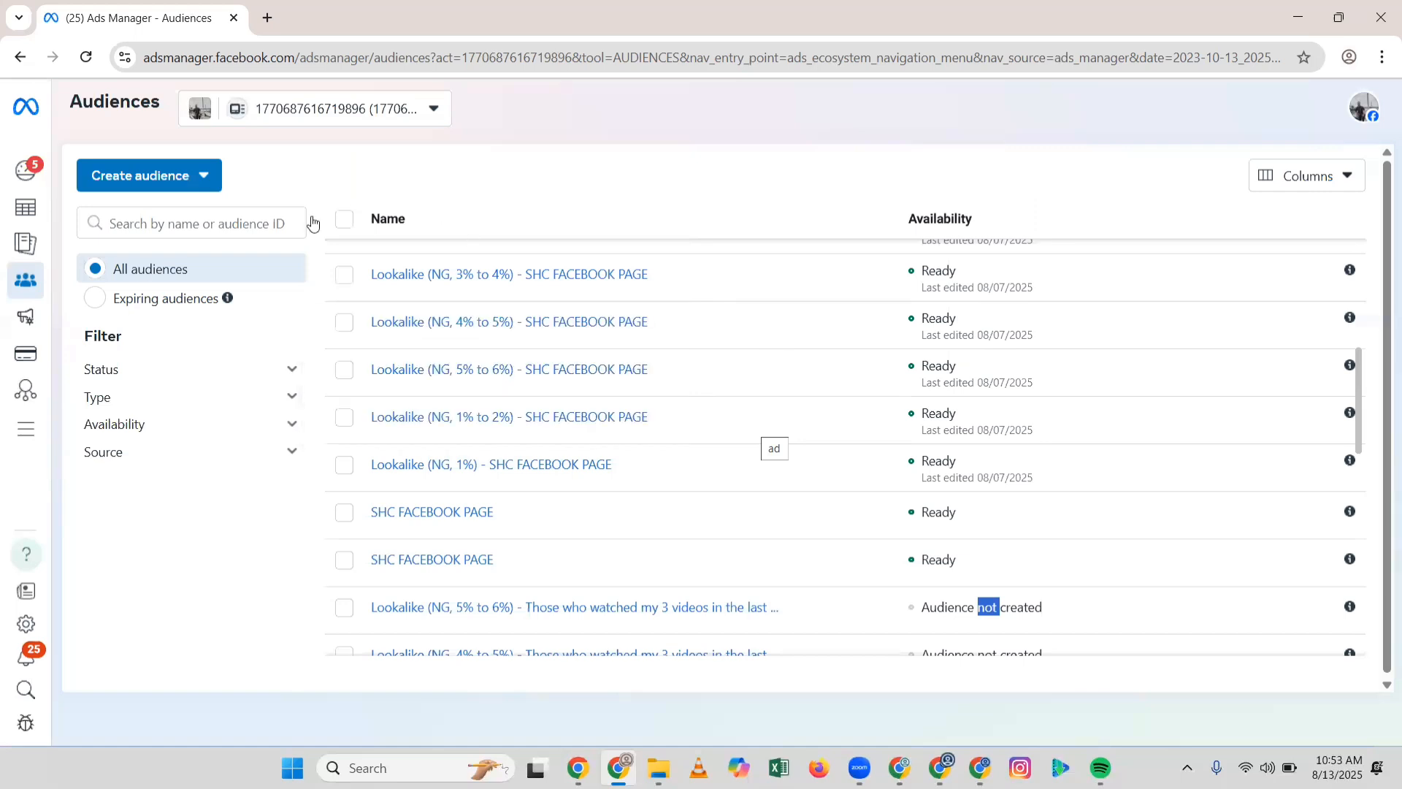
Step: Reopen the SHC2025 ZERO ad set editor at its Nigeria-targeted audience section
mouse_move(34, 433)
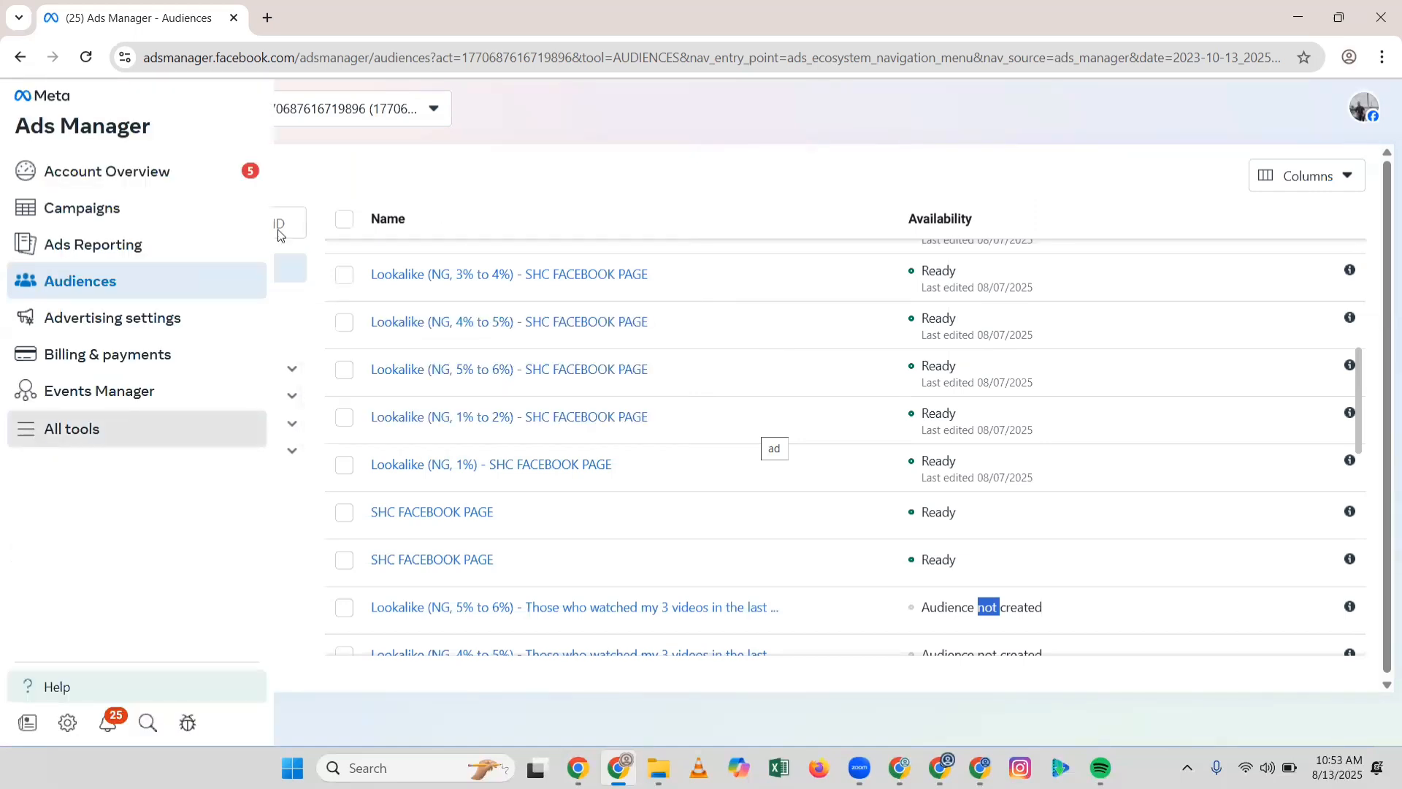
left_click(328, 192)
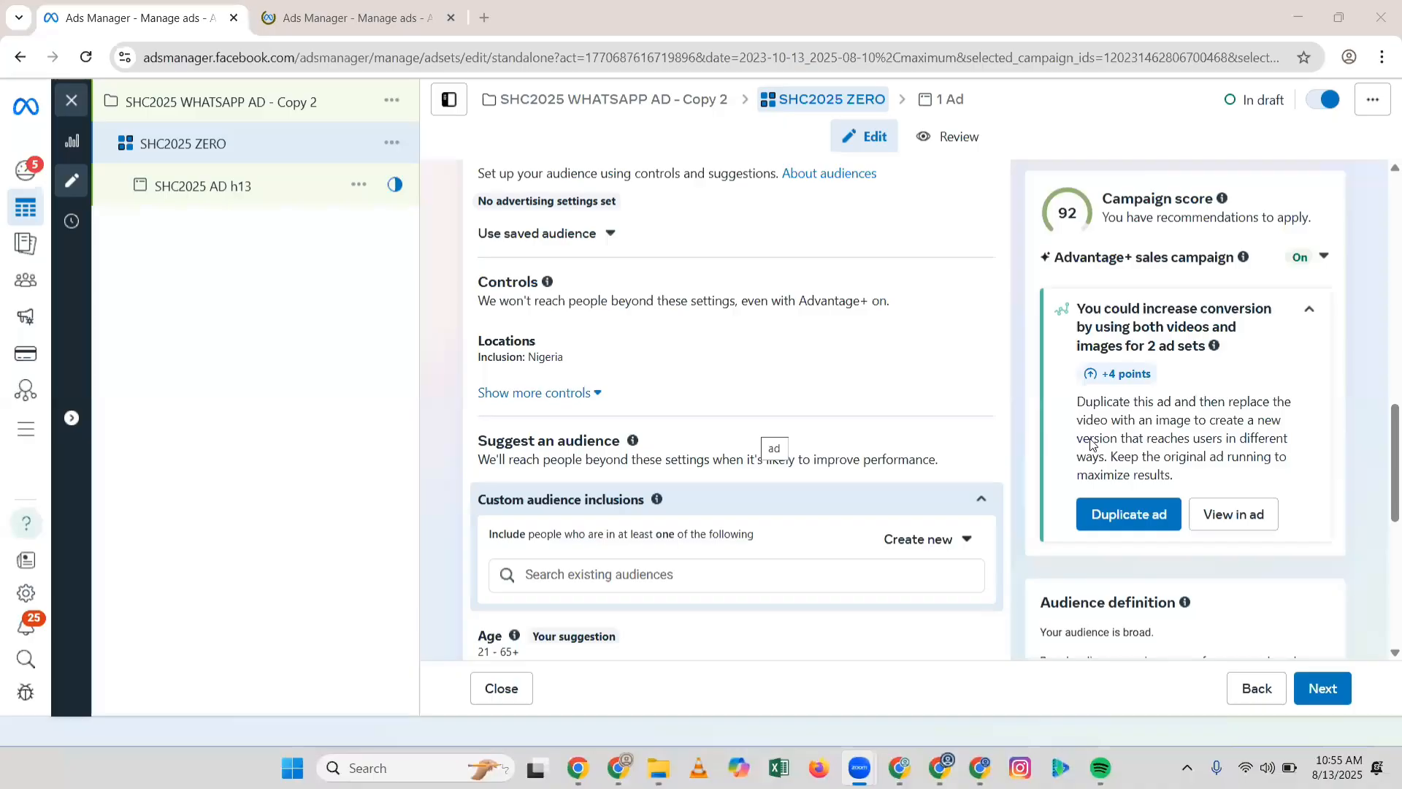
left_click(558, 510)
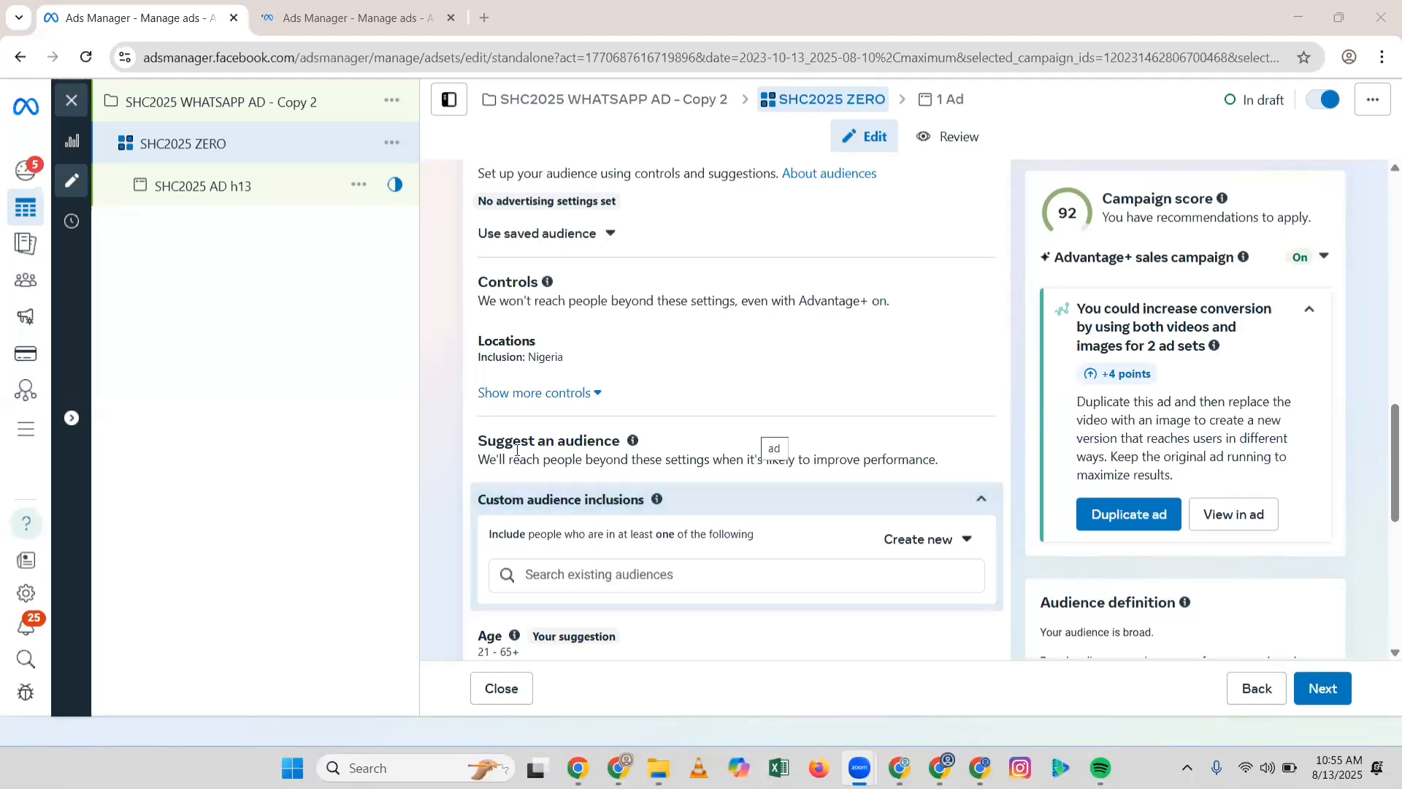
scroll(662, 310, "down", 3)
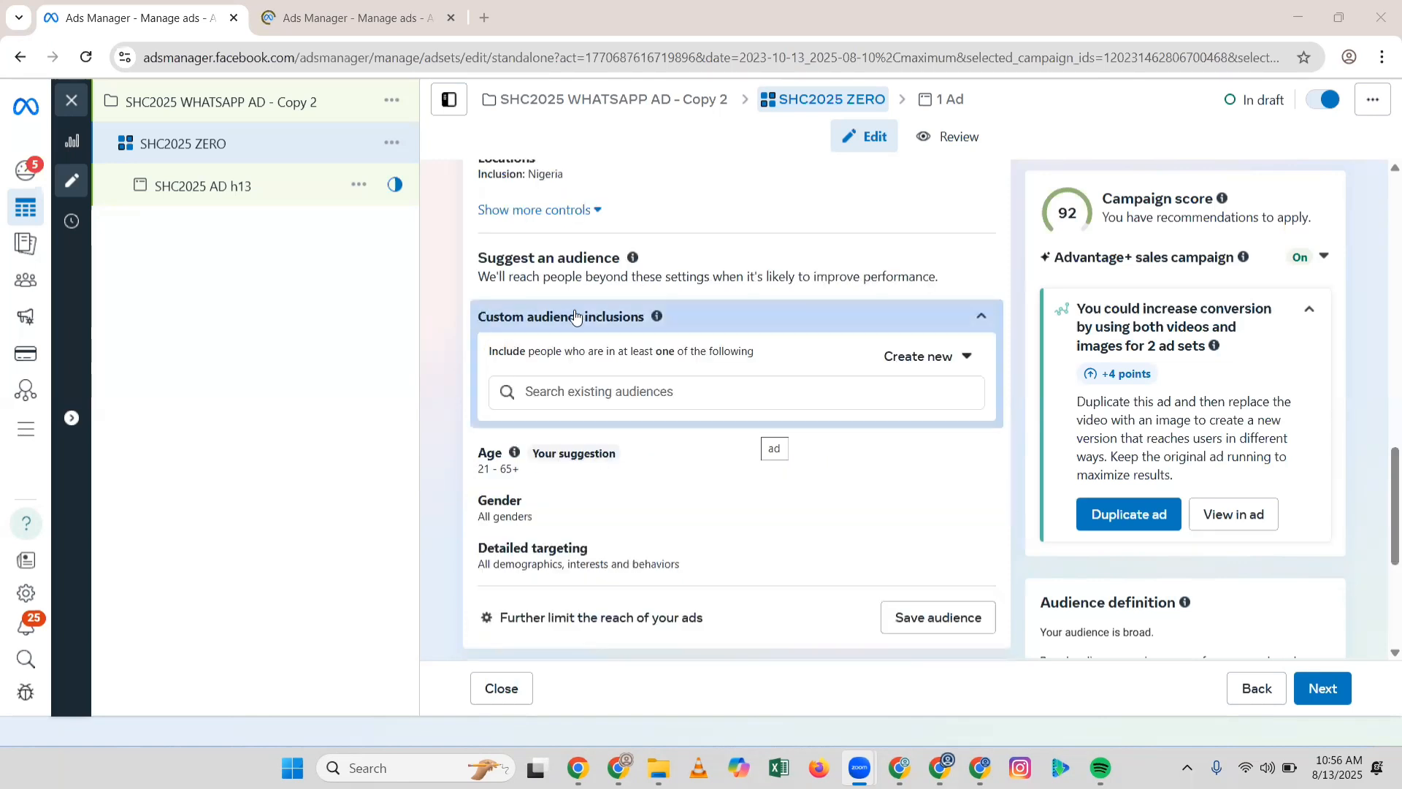
triple_click(652, 313)
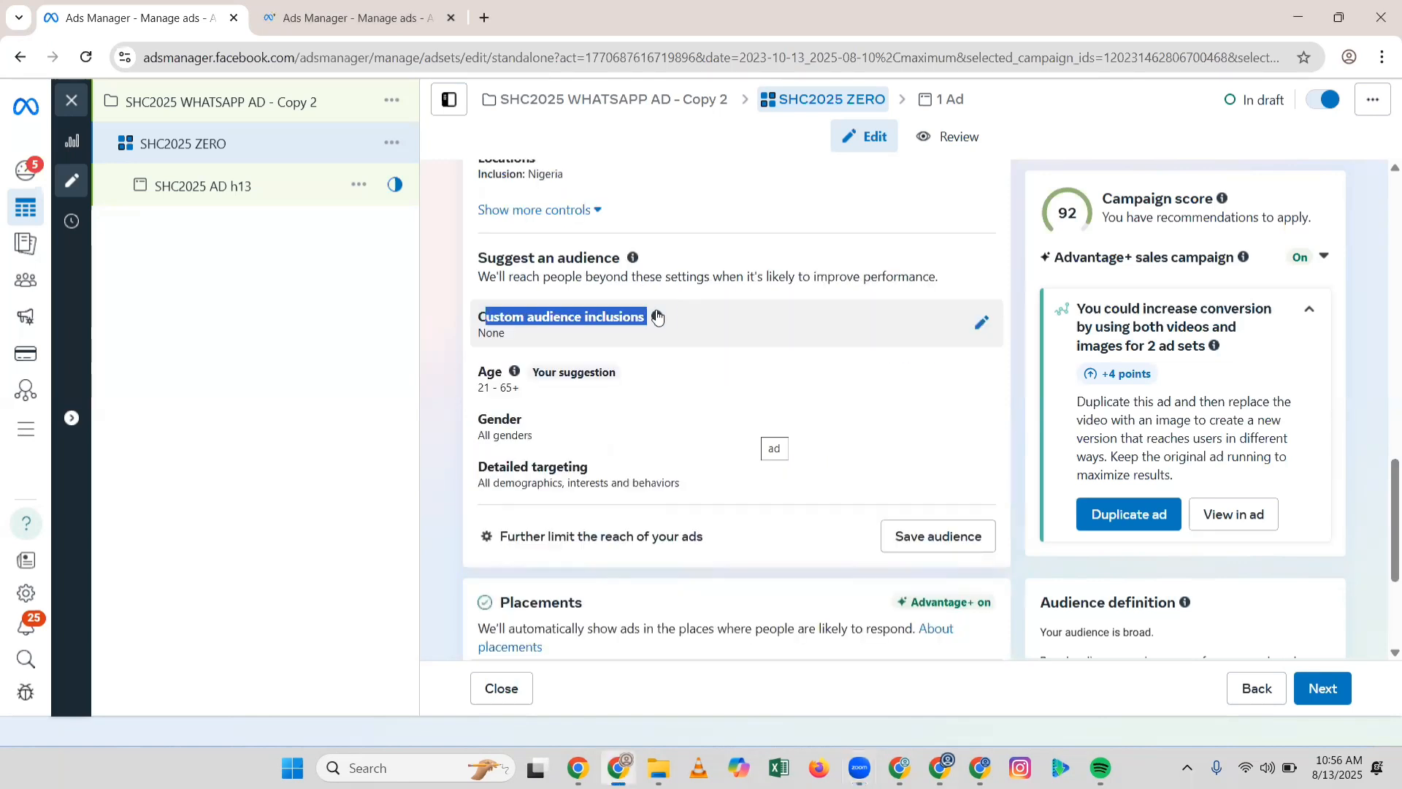
left_click(982, 322)
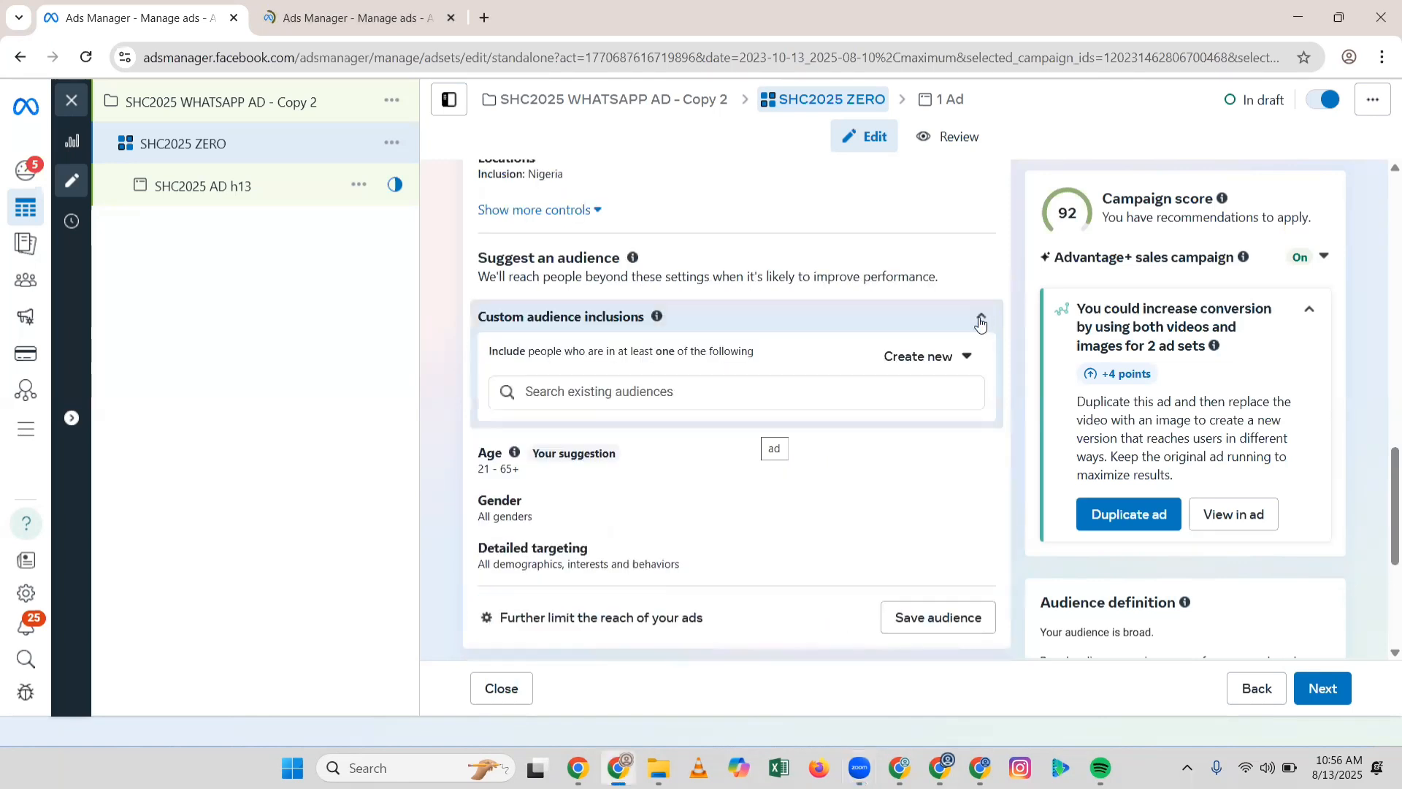
left_click(928, 393)
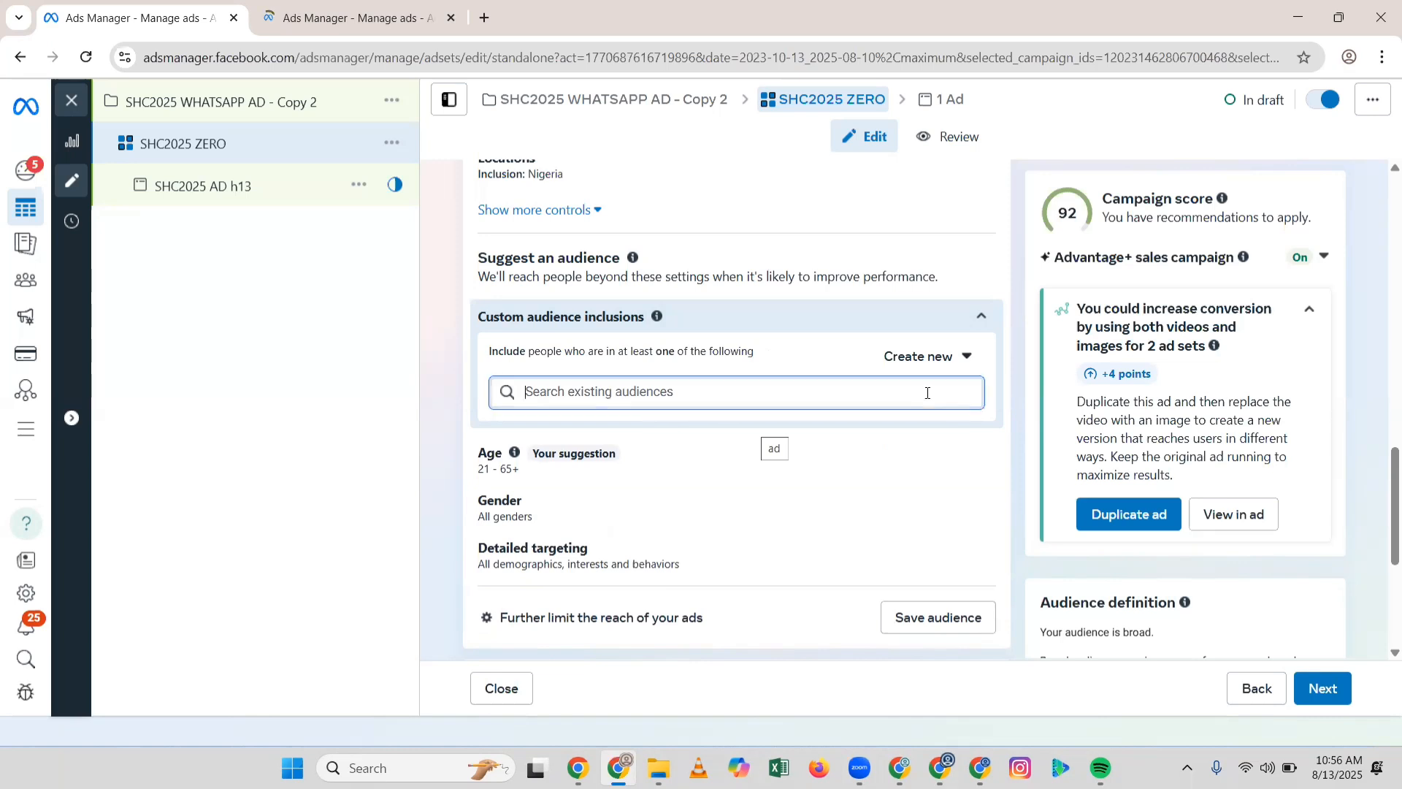
scroll(713, 439, "down", 2)
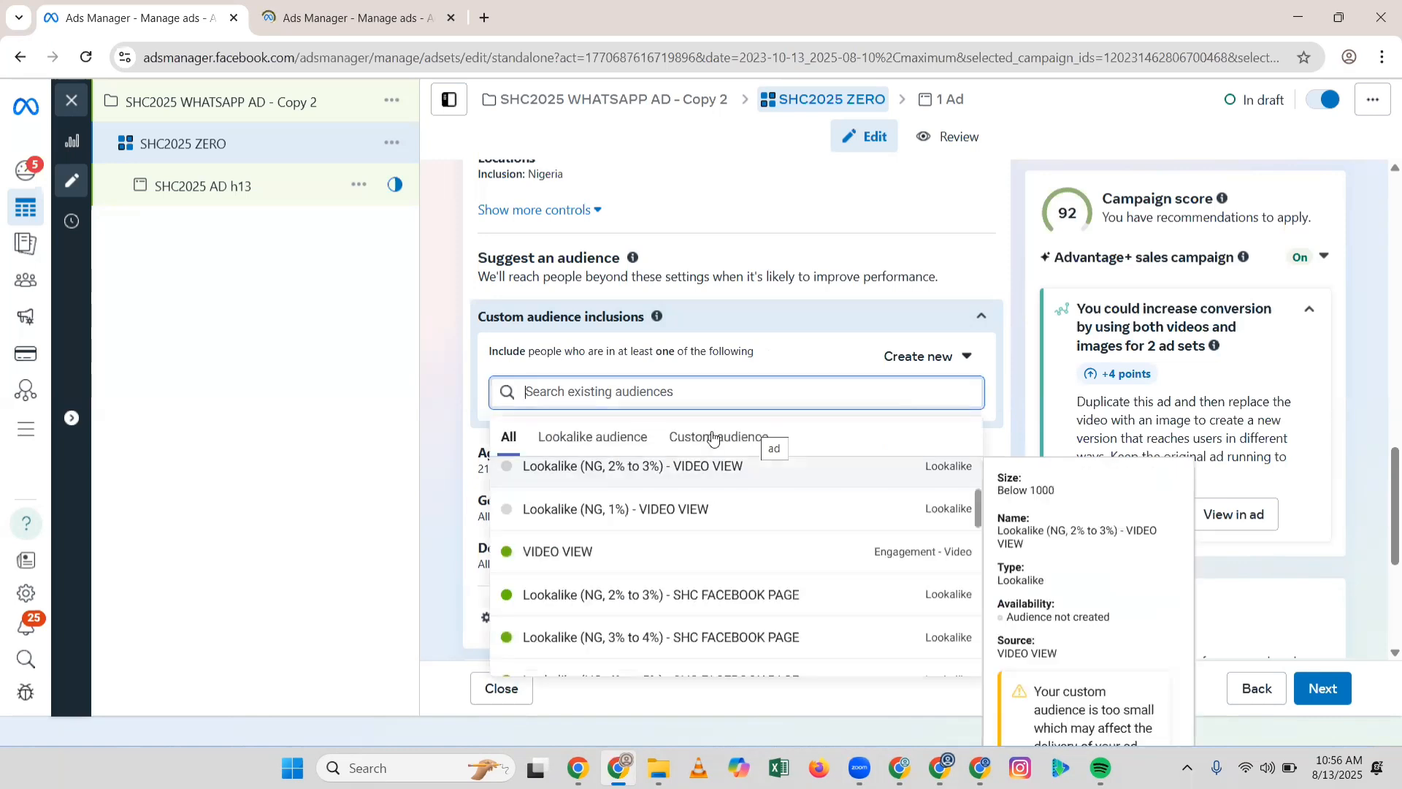
left_click(753, 450)
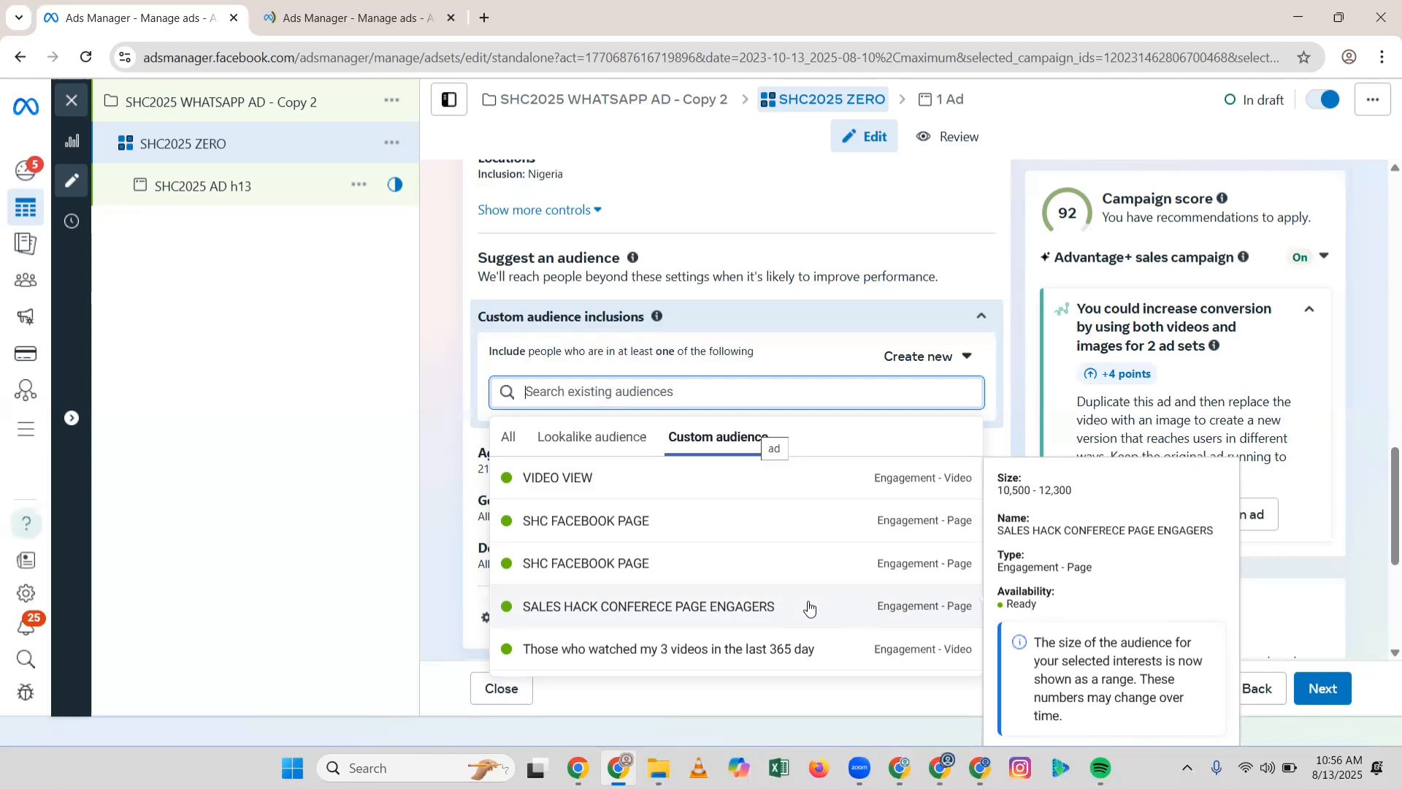
key("Escape")
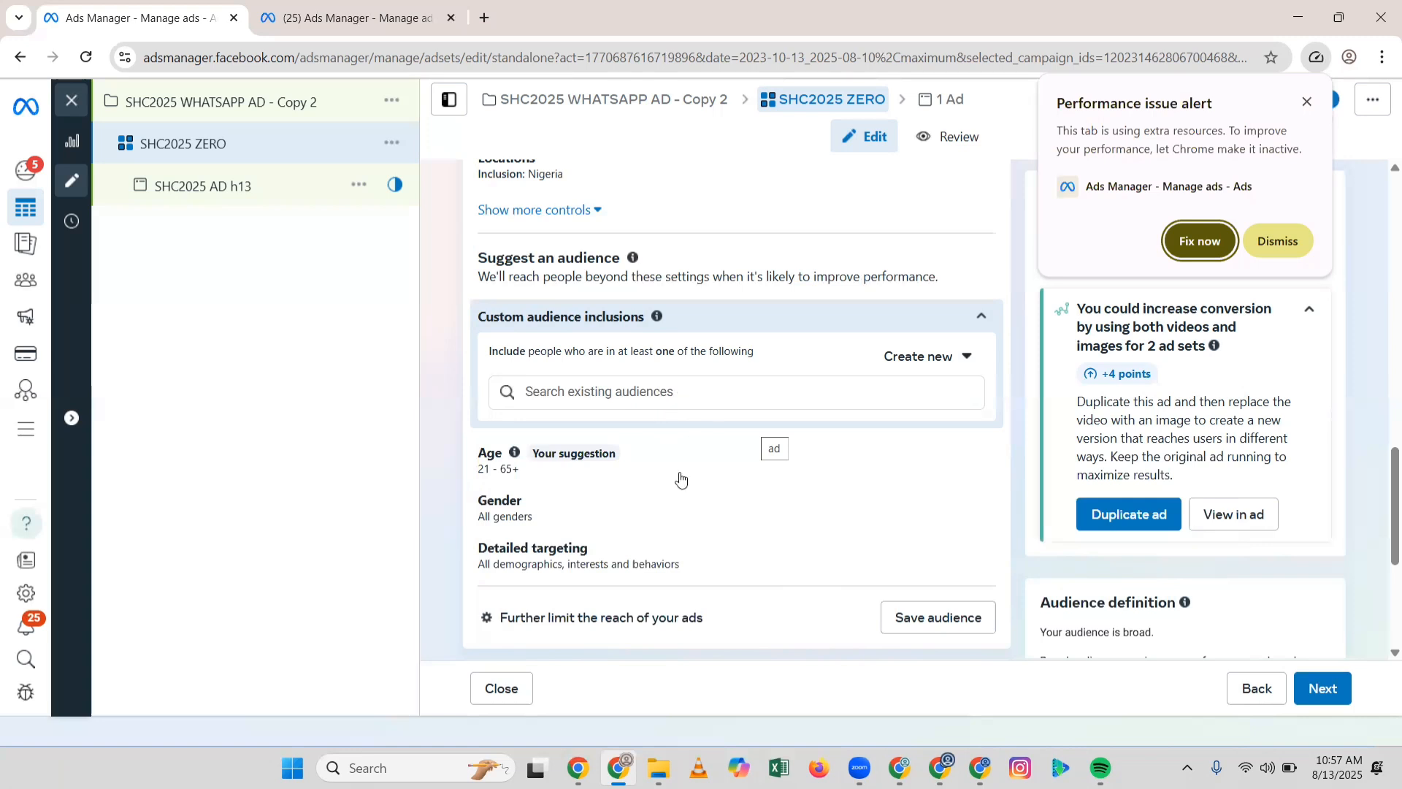
Step: Include SALES HACK CONFERECE PAGE ENGAGERS and SHC FACEBOOK PAGE from the existing custom audiences
left_click(844, 399)
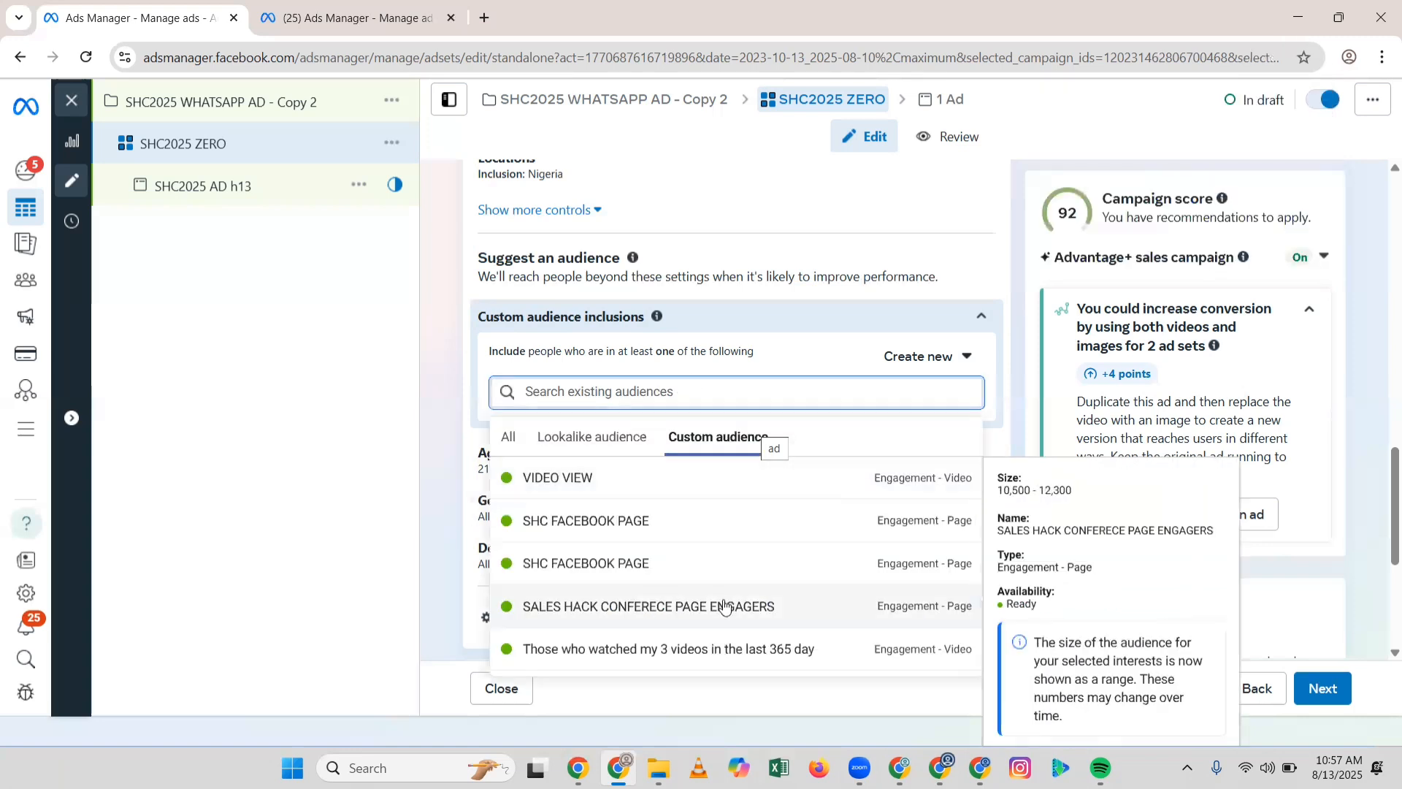
left_click(712, 519)
left_click(730, 476)
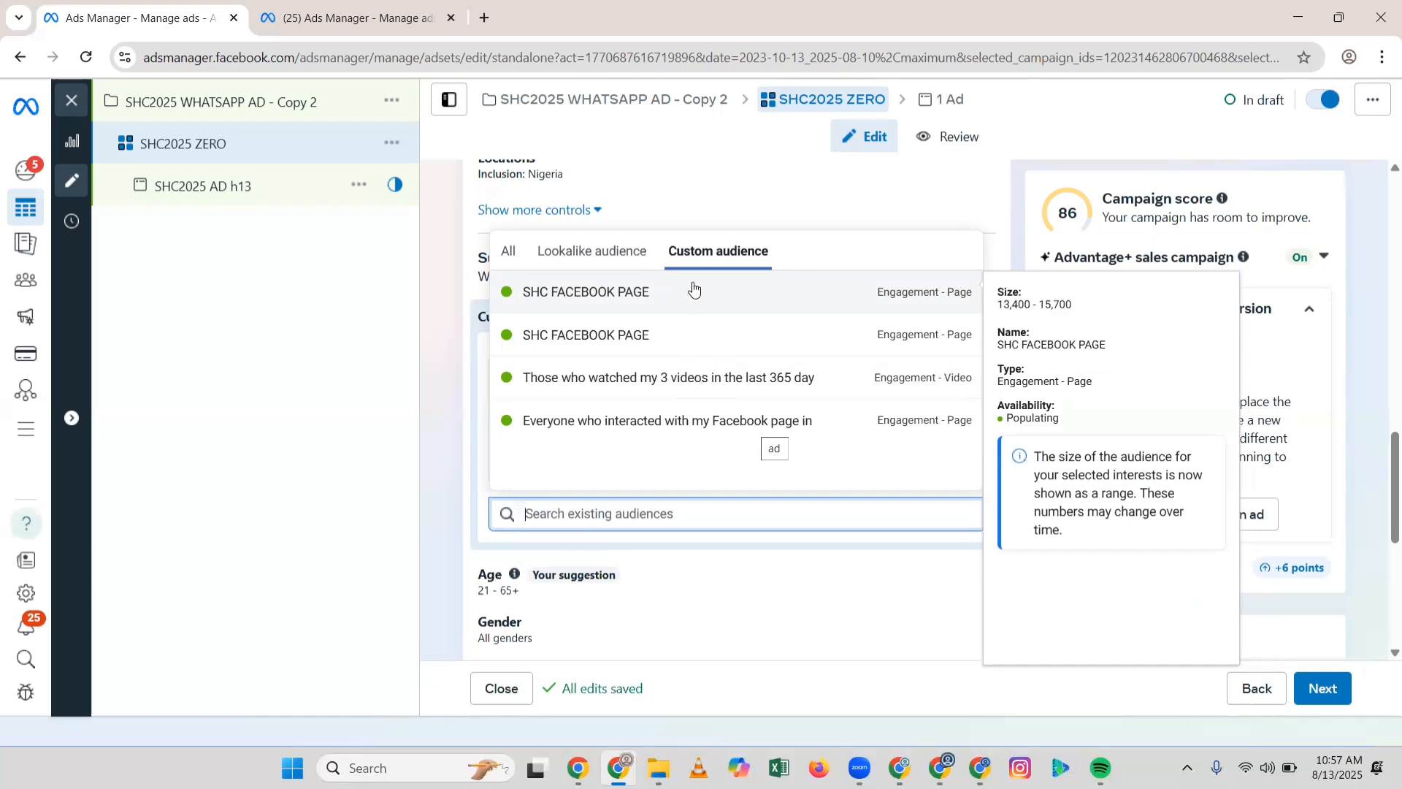
left_click(691, 292)
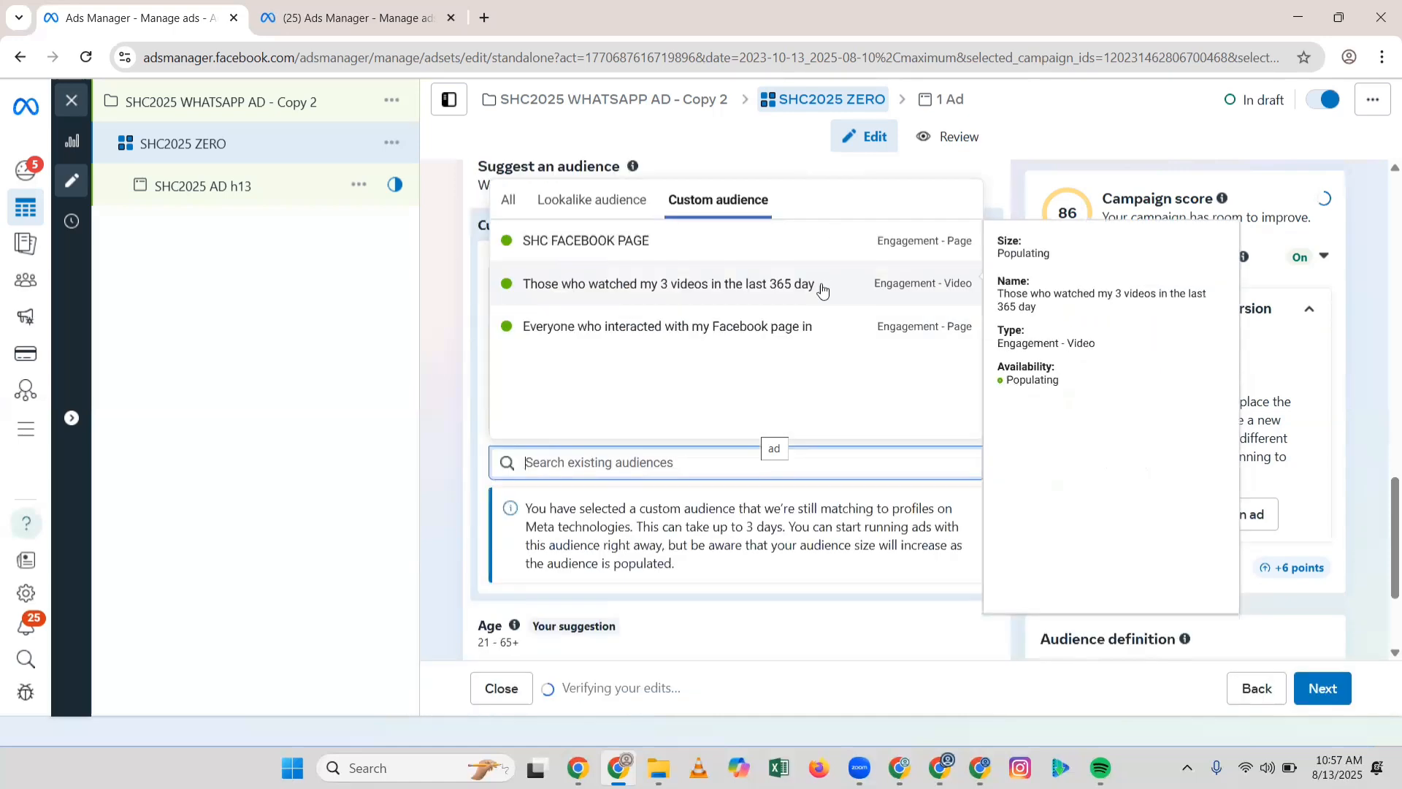
Step: Close the audience list and check placement controls without changes, keeping Advantage+ placements
left_click(484, 396)
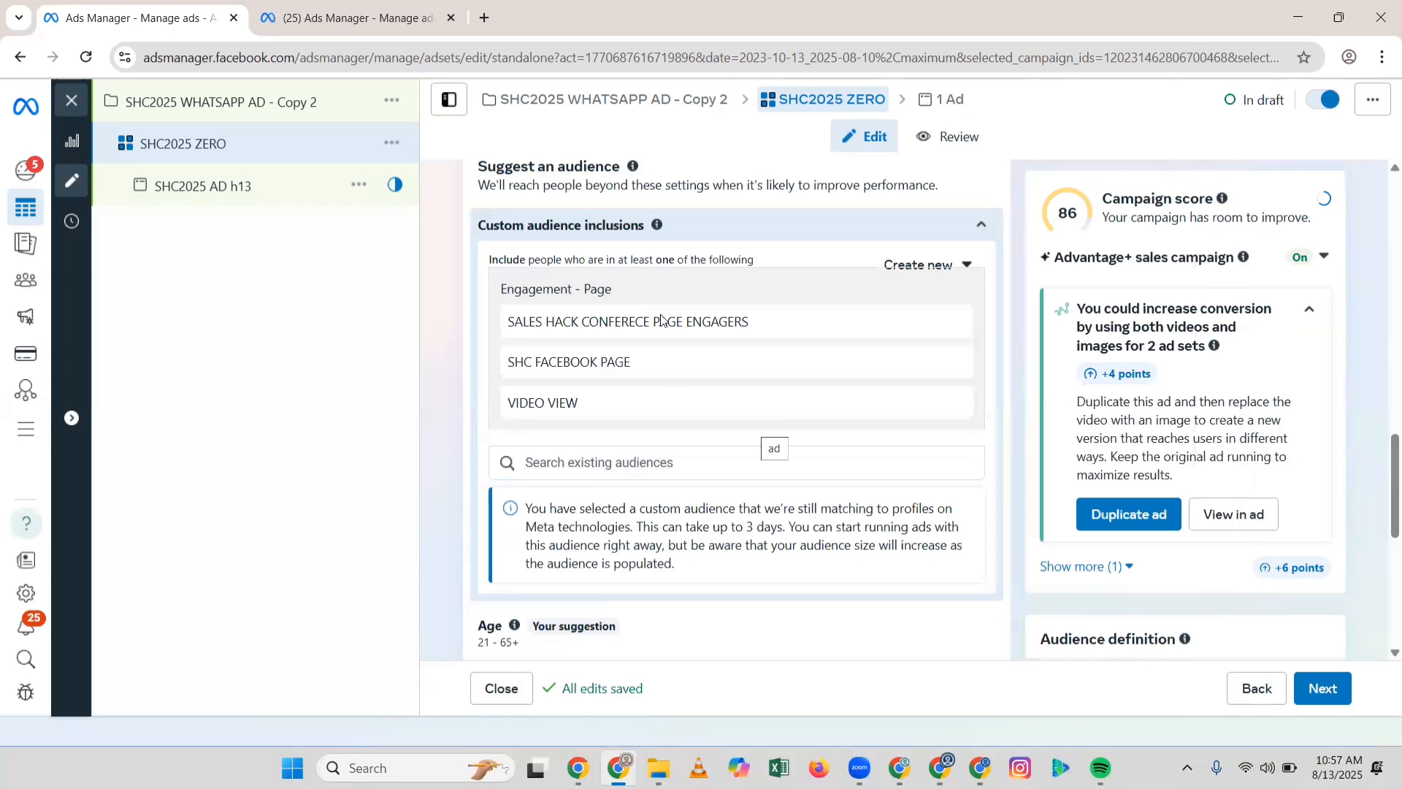
scroll(724, 485, "down", 2)
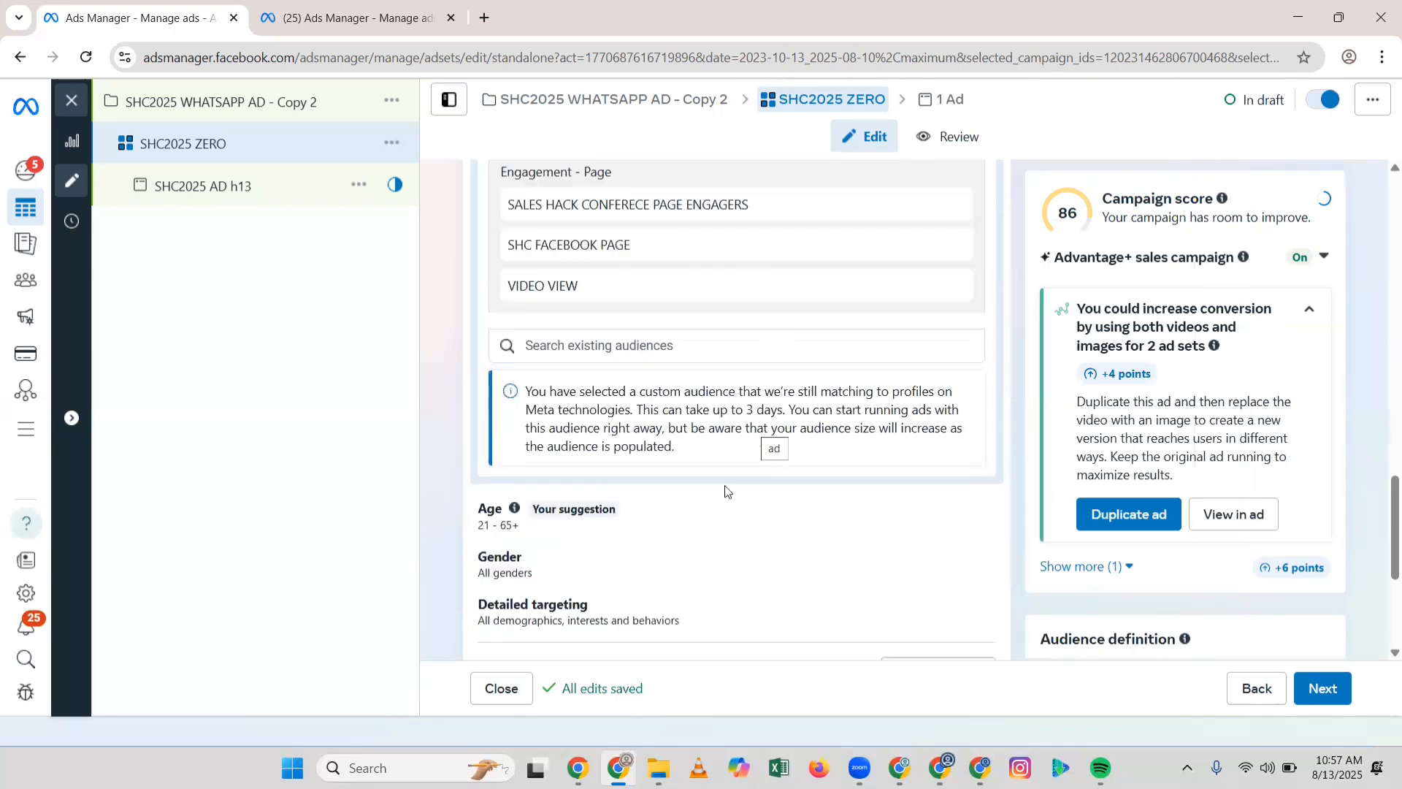
scroll(632, 441, "down", 3)
scroll(800, 504, "down", 4)
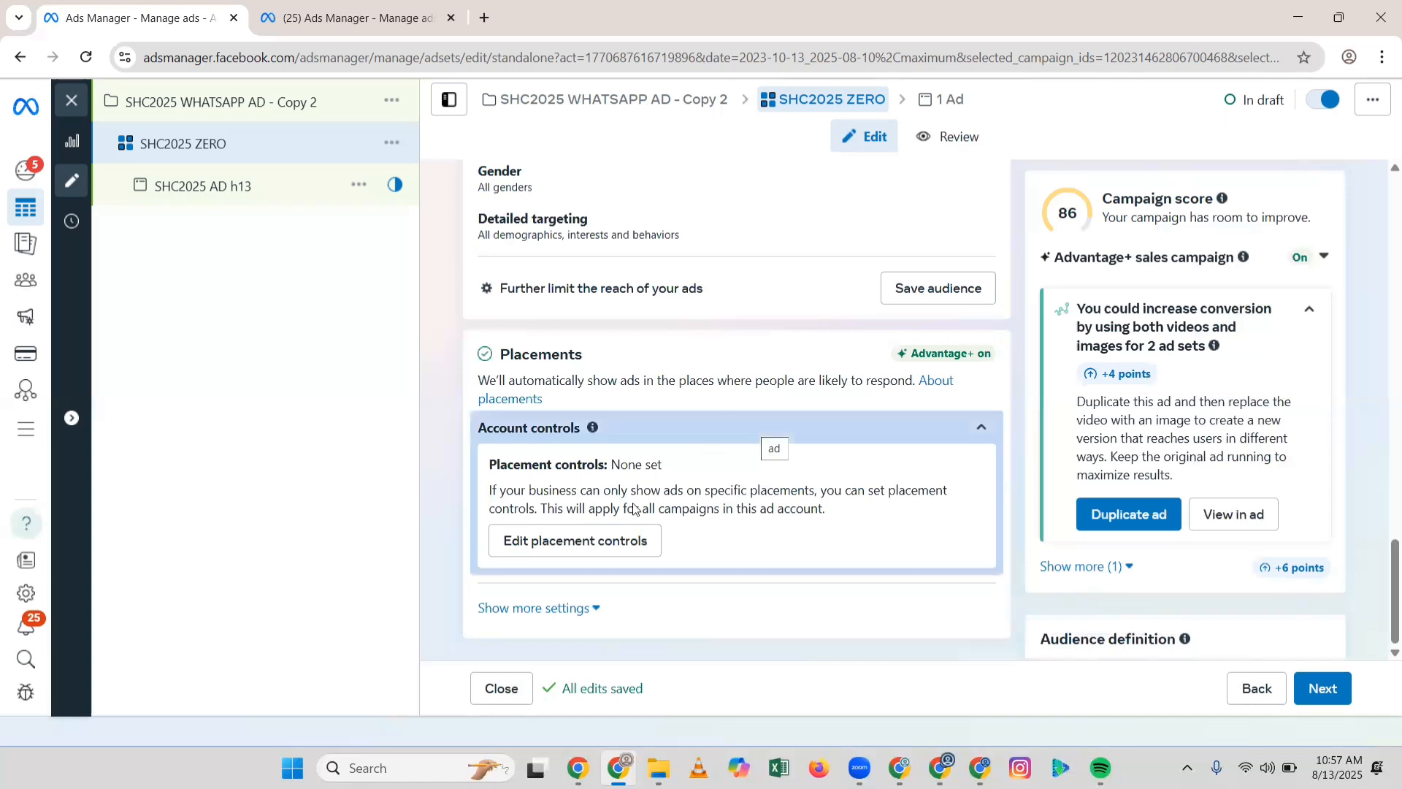
left_click(615, 541)
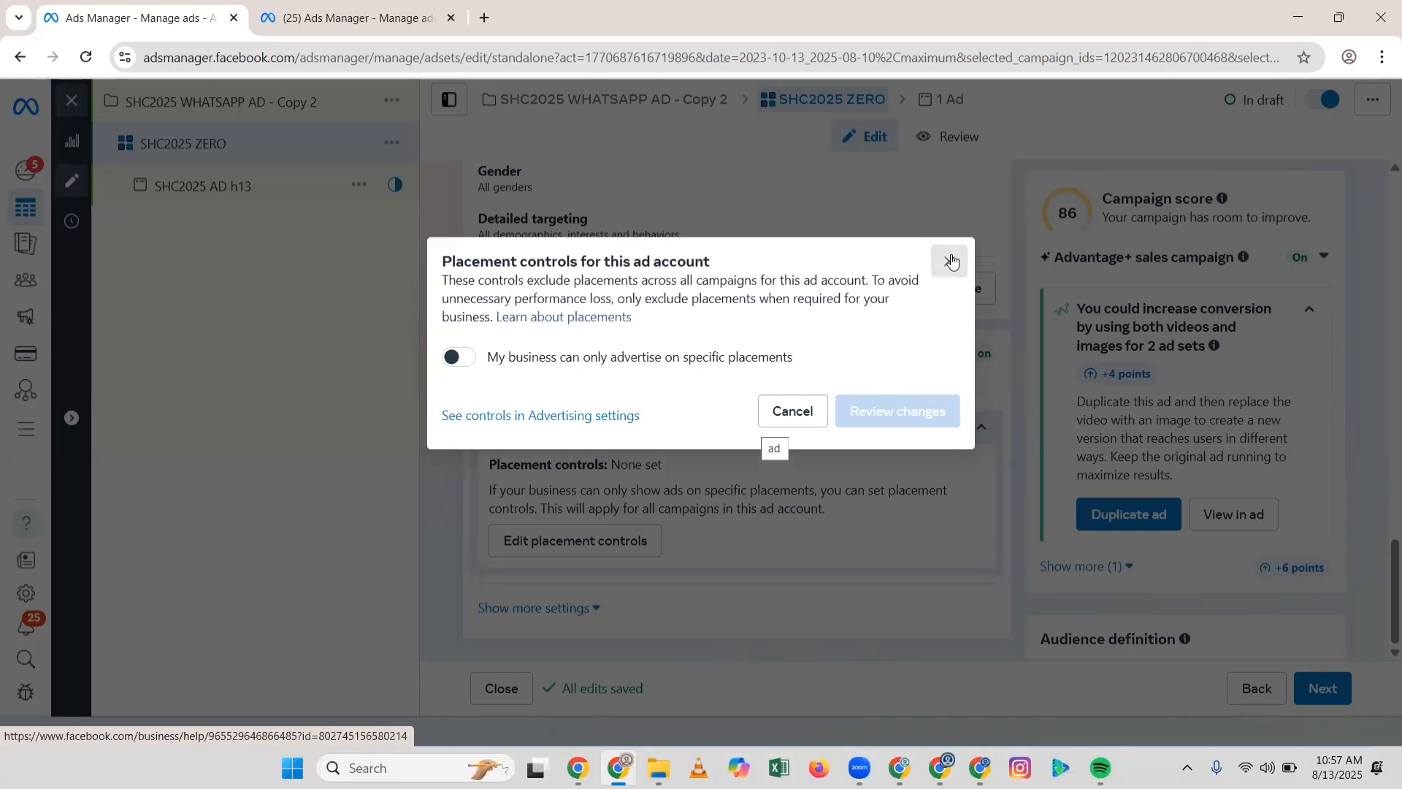
left_click(502, 490)
scroll(508, 486, "up", 8)
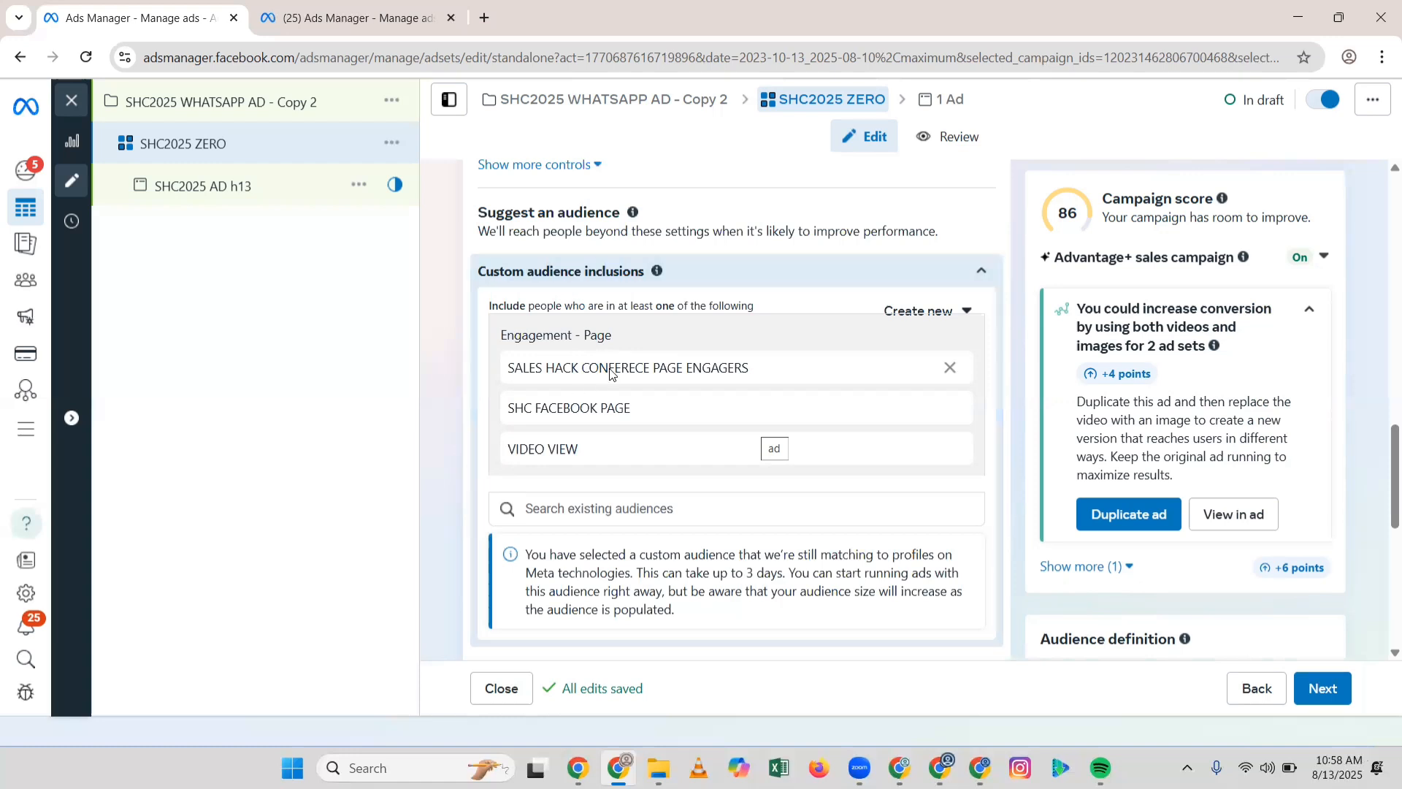
scroll(621, 375, "down", 1)
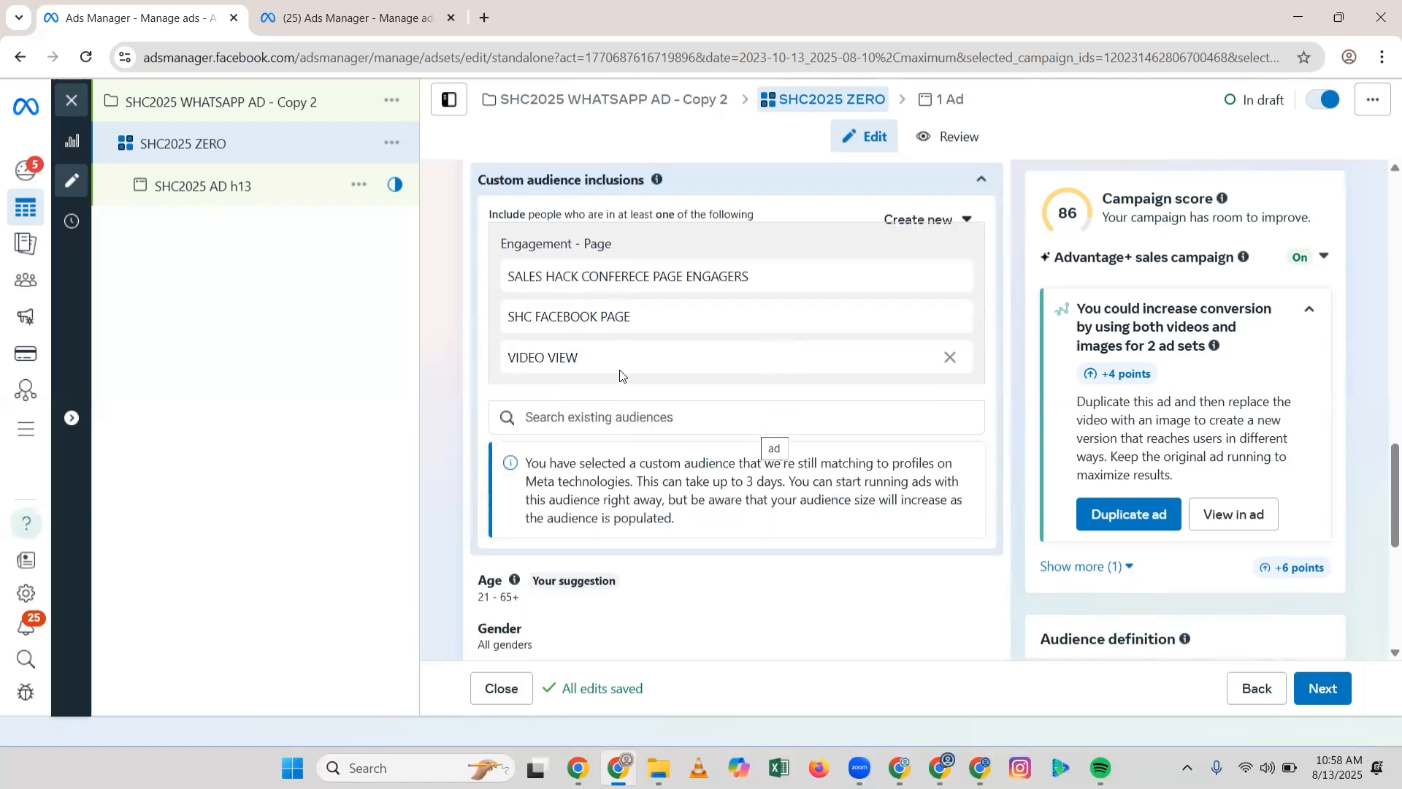
scroll(622, 376, "down", 3)
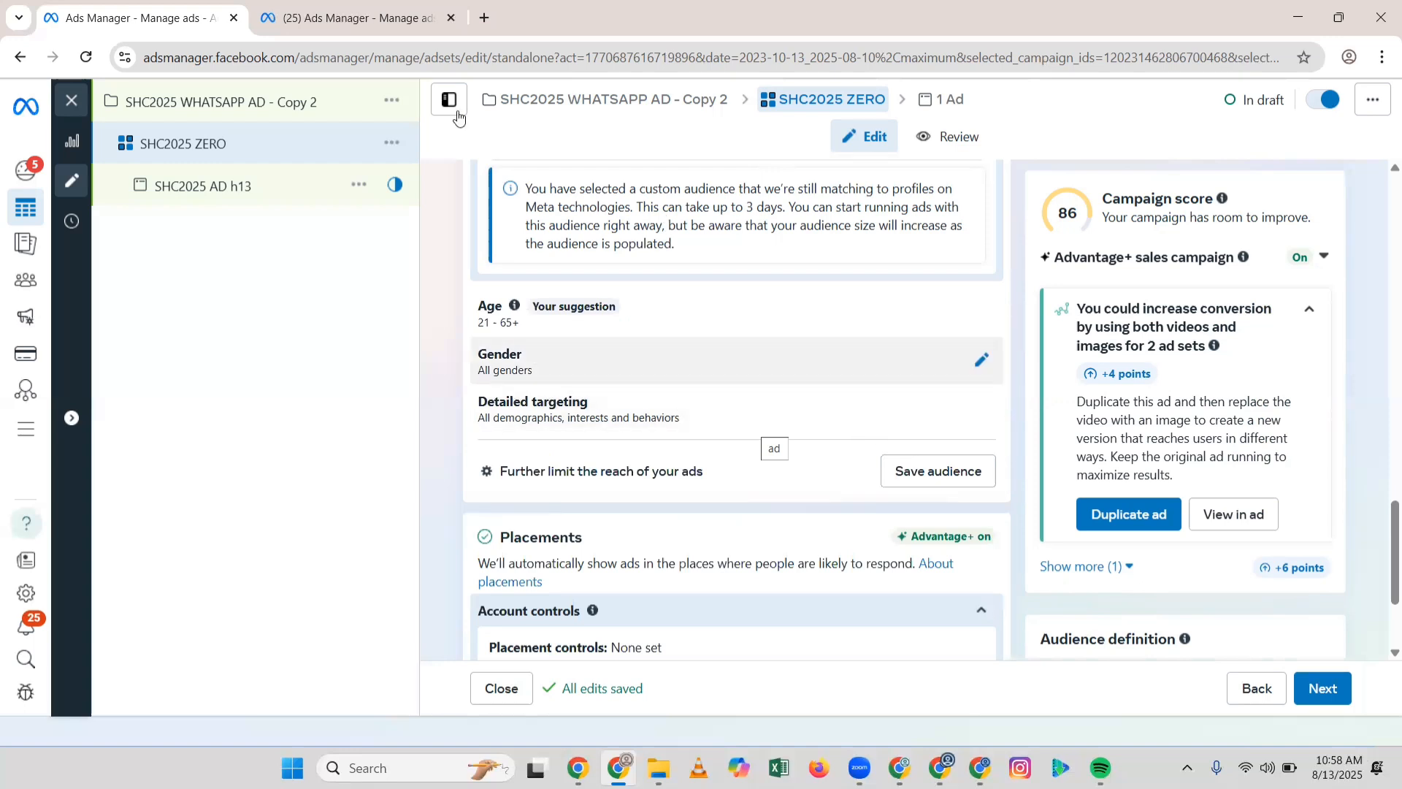
Step: In the second Ads Manager tab, open Audiences showing VIDEO VIEW and SHC FACEBOOK PAGE lookalikes
left_click(360, 22)
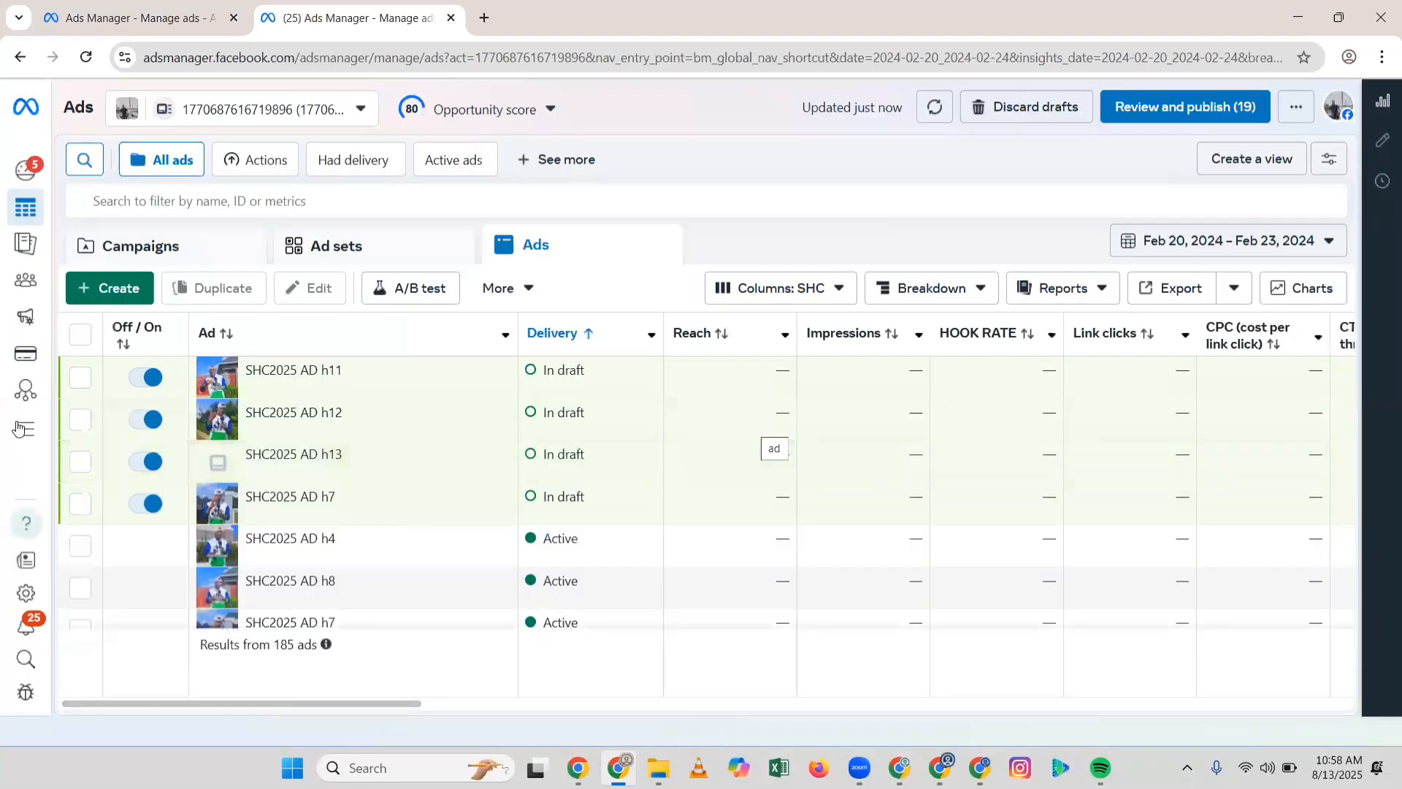
mouse_move(20, 430)
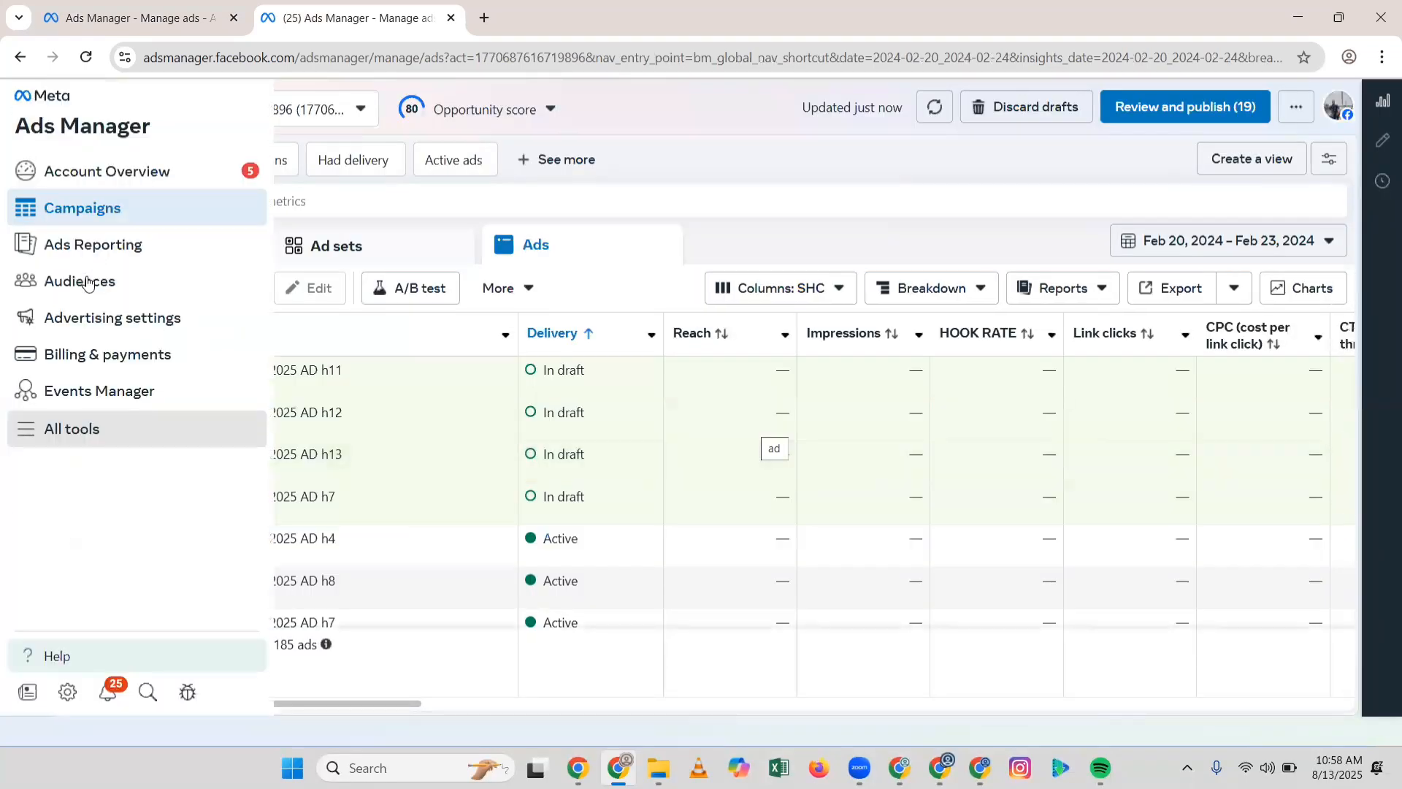
left_click(87, 283)
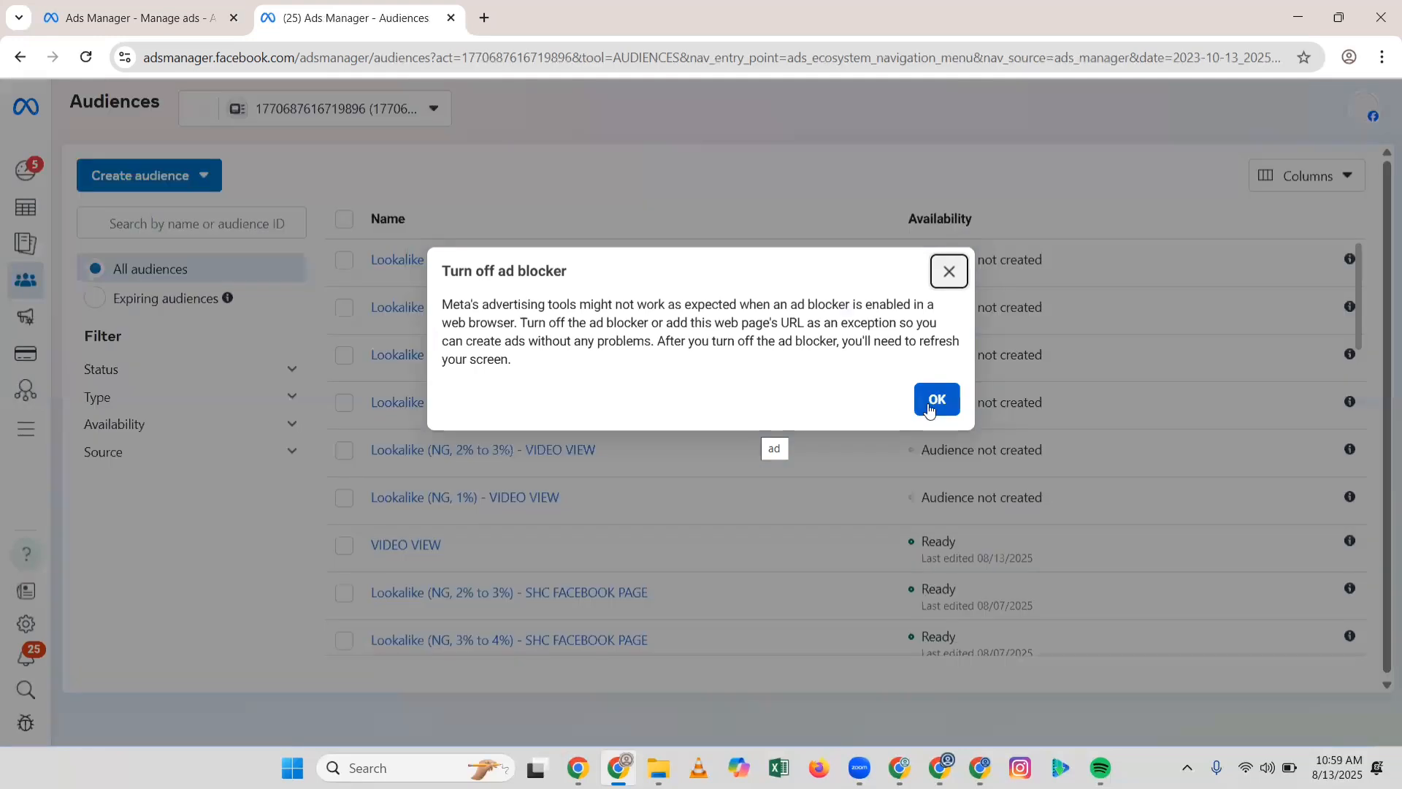
Step: Dismiss the ad blocker warning and read the rules of the six VIDEO VIEW lookalikes (1% to 10%)
left_click(929, 406)
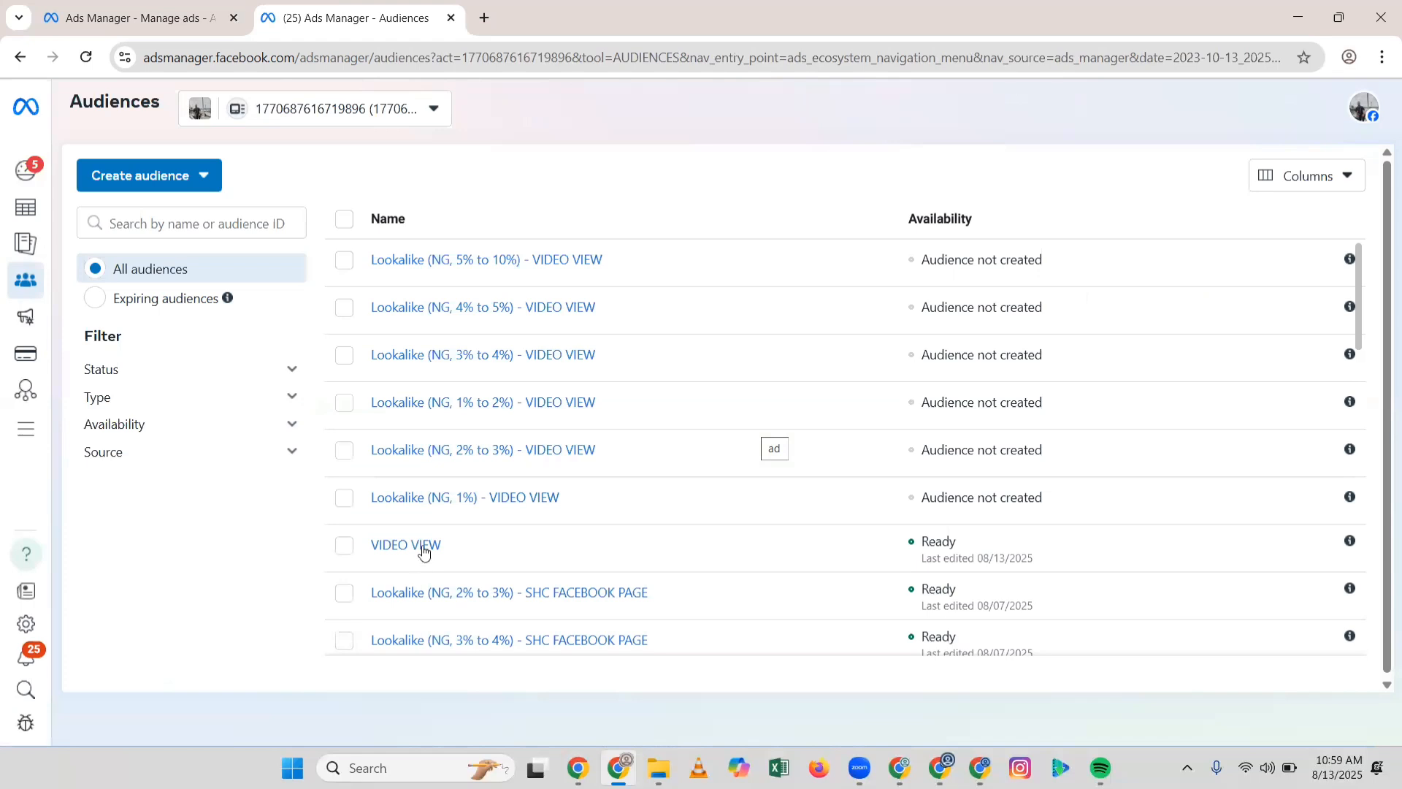
mouse_move(424, 551)
mouse_move(551, 495)
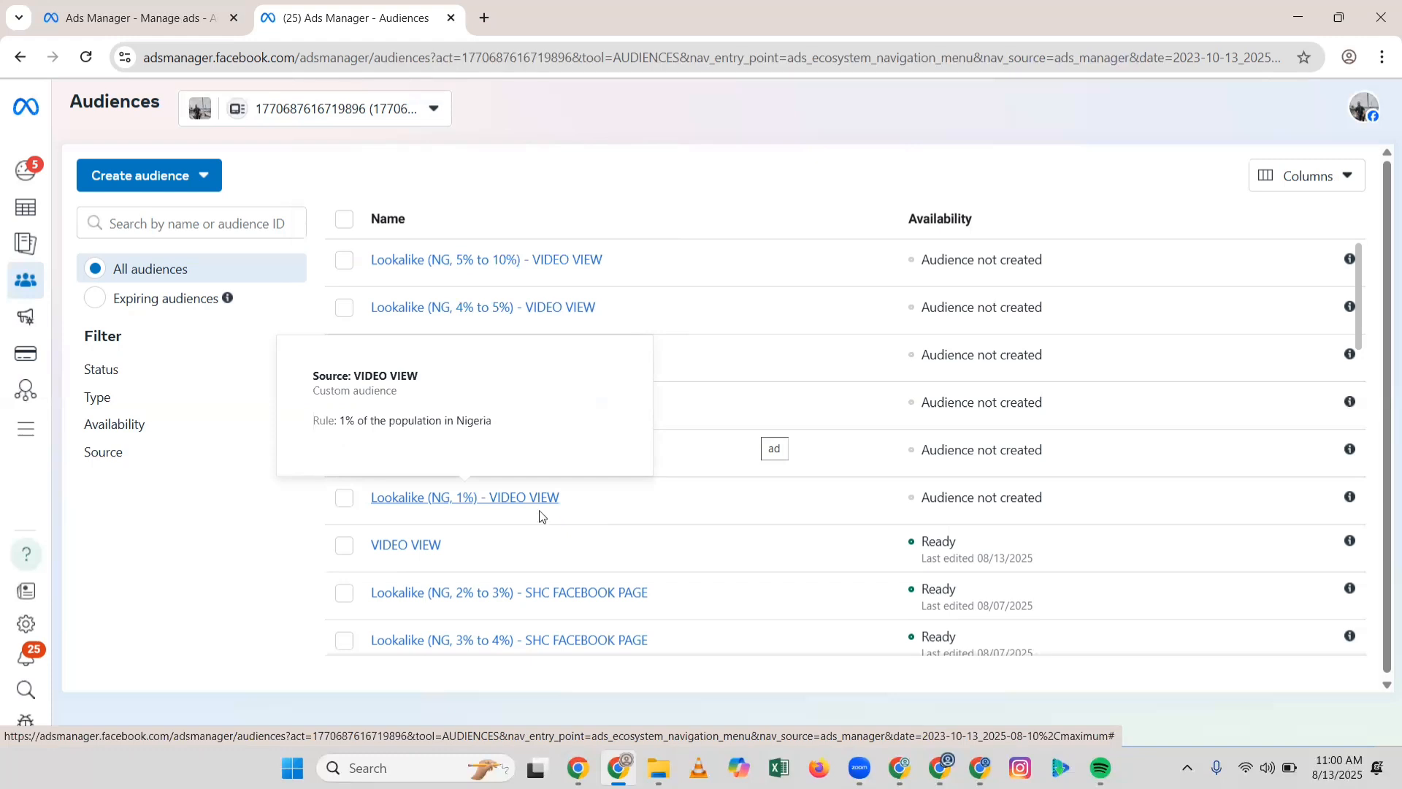
mouse_move(566, 308)
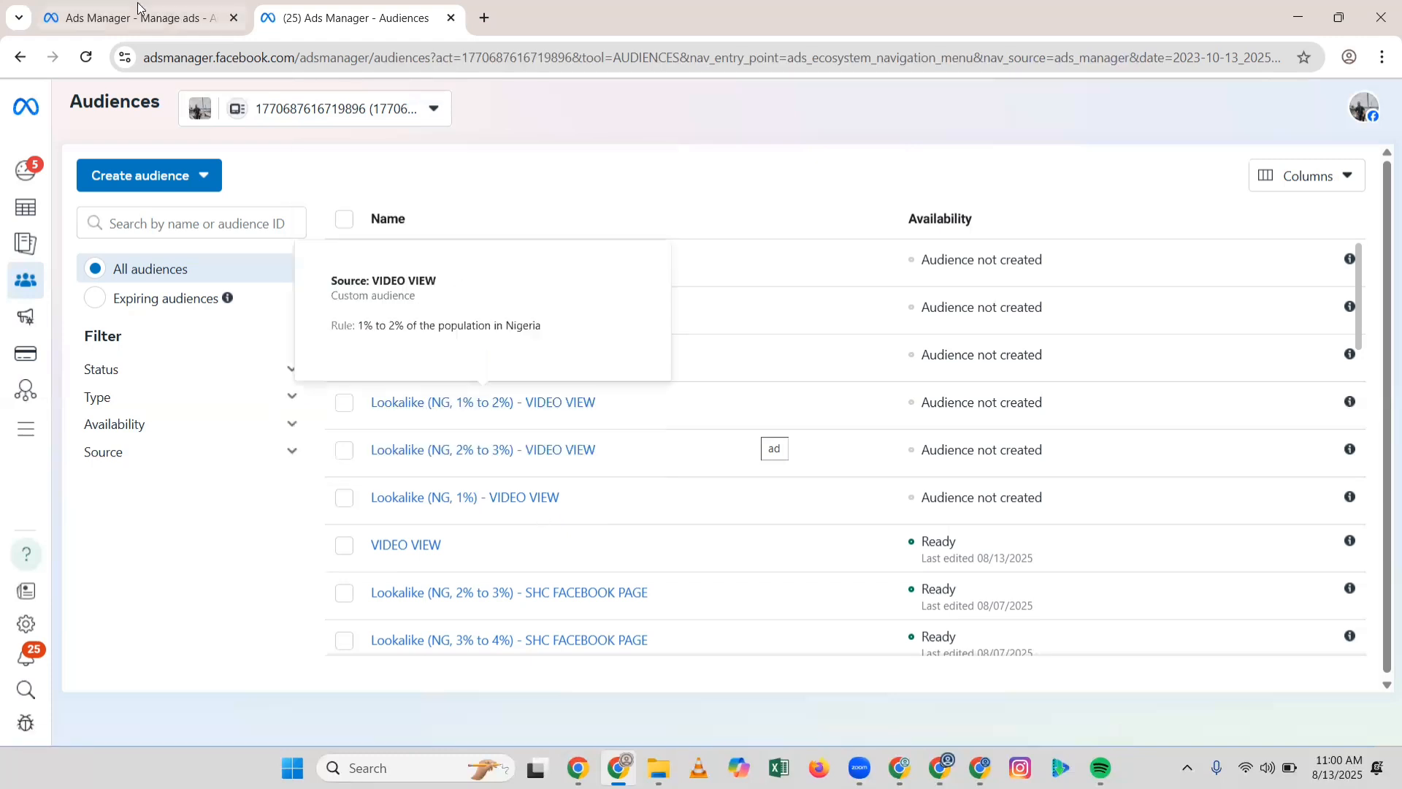
Step: Back in the SHC2025 ZERO editor, open Search existing audiences under Custom audience inclusions
left_click(159, 26)
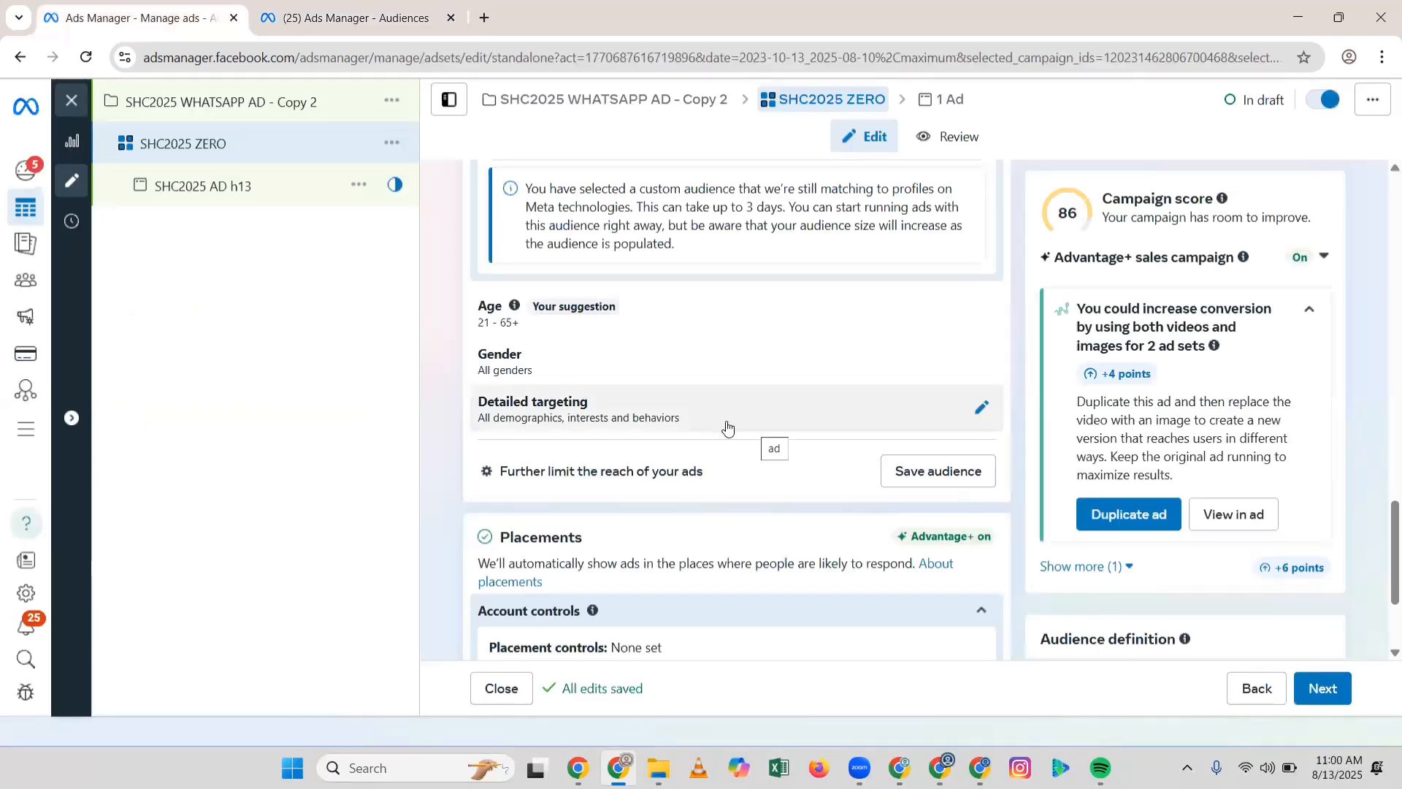
mouse_move(978, 417)
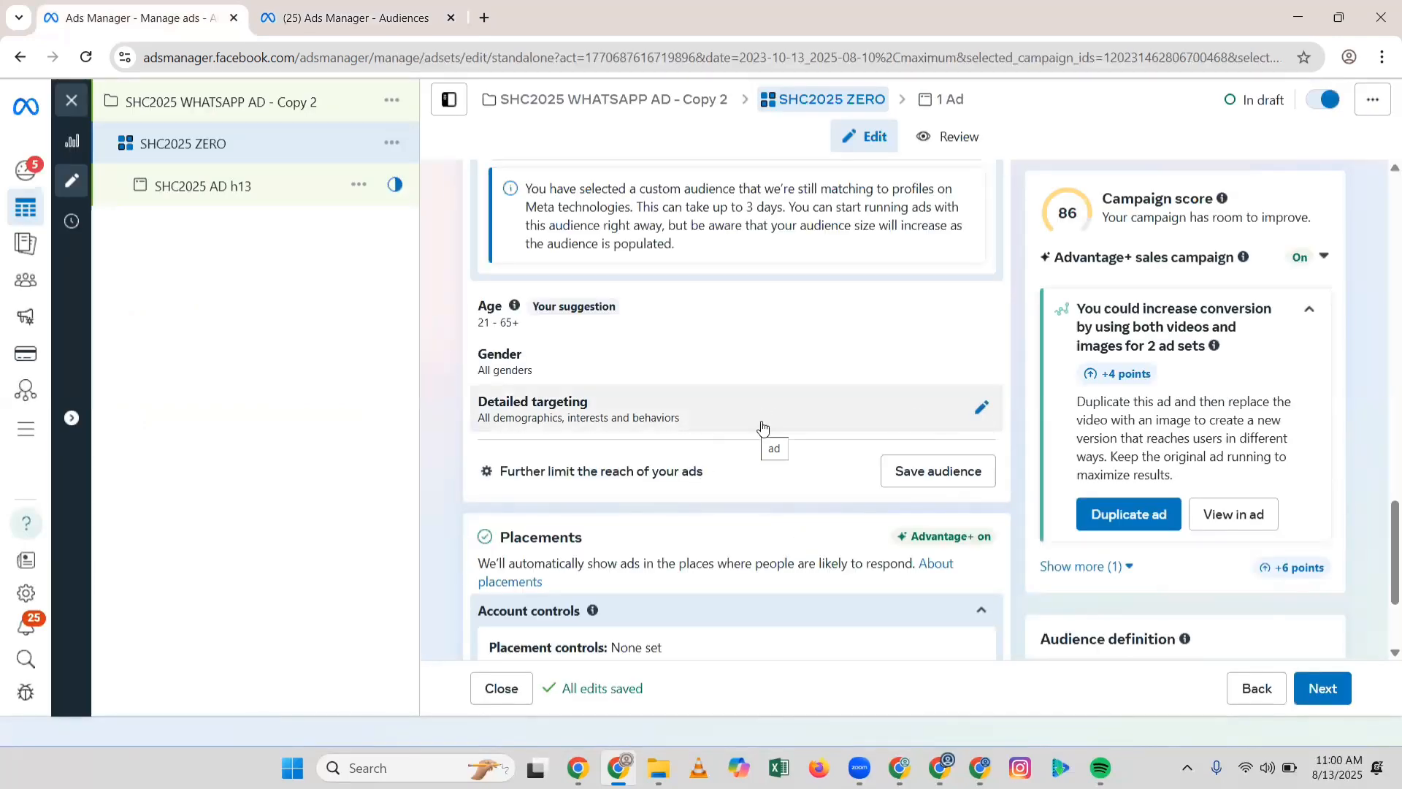
scroll(761, 436, "down", 1)
scroll(761, 435, "up", 6)
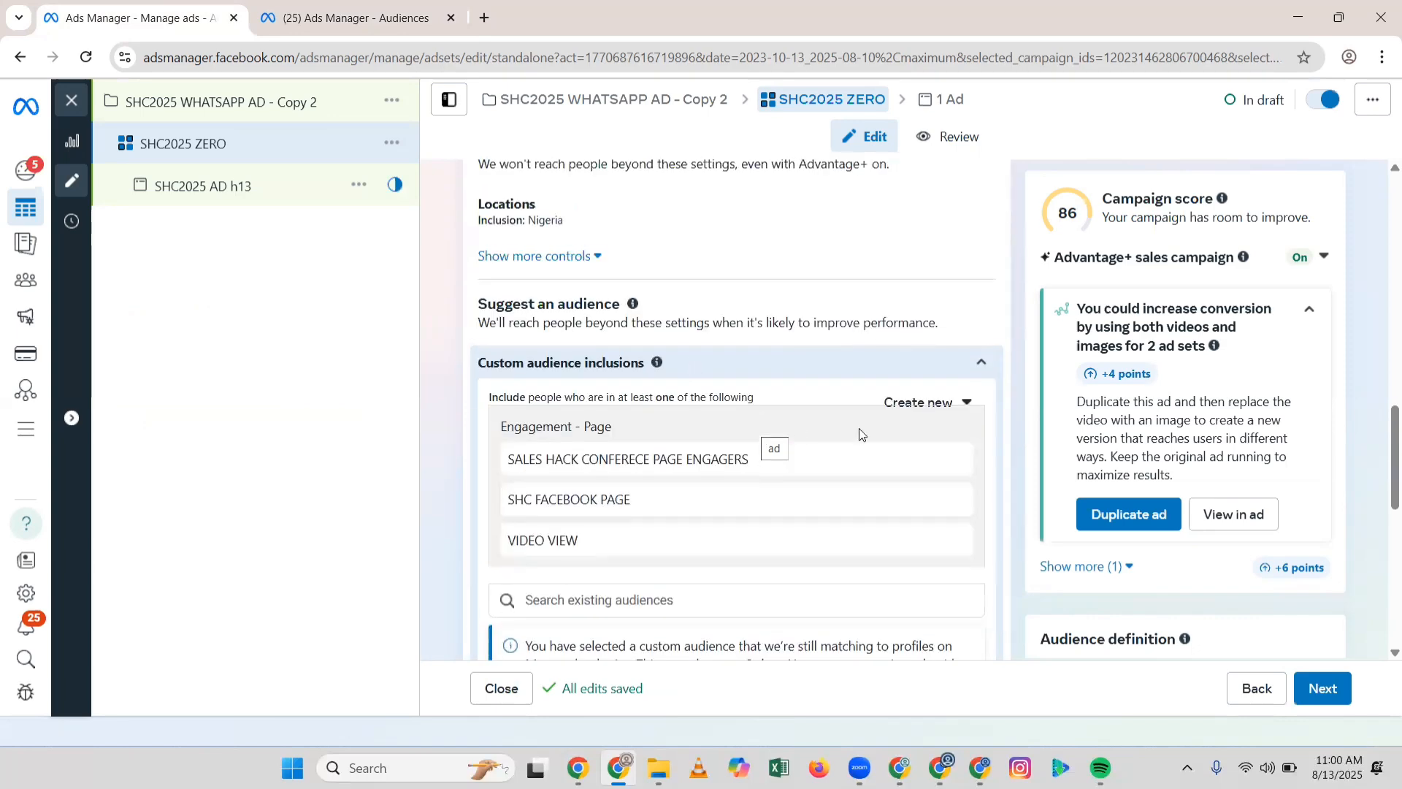
scroll(859, 428, "down", 2)
left_click(790, 420)
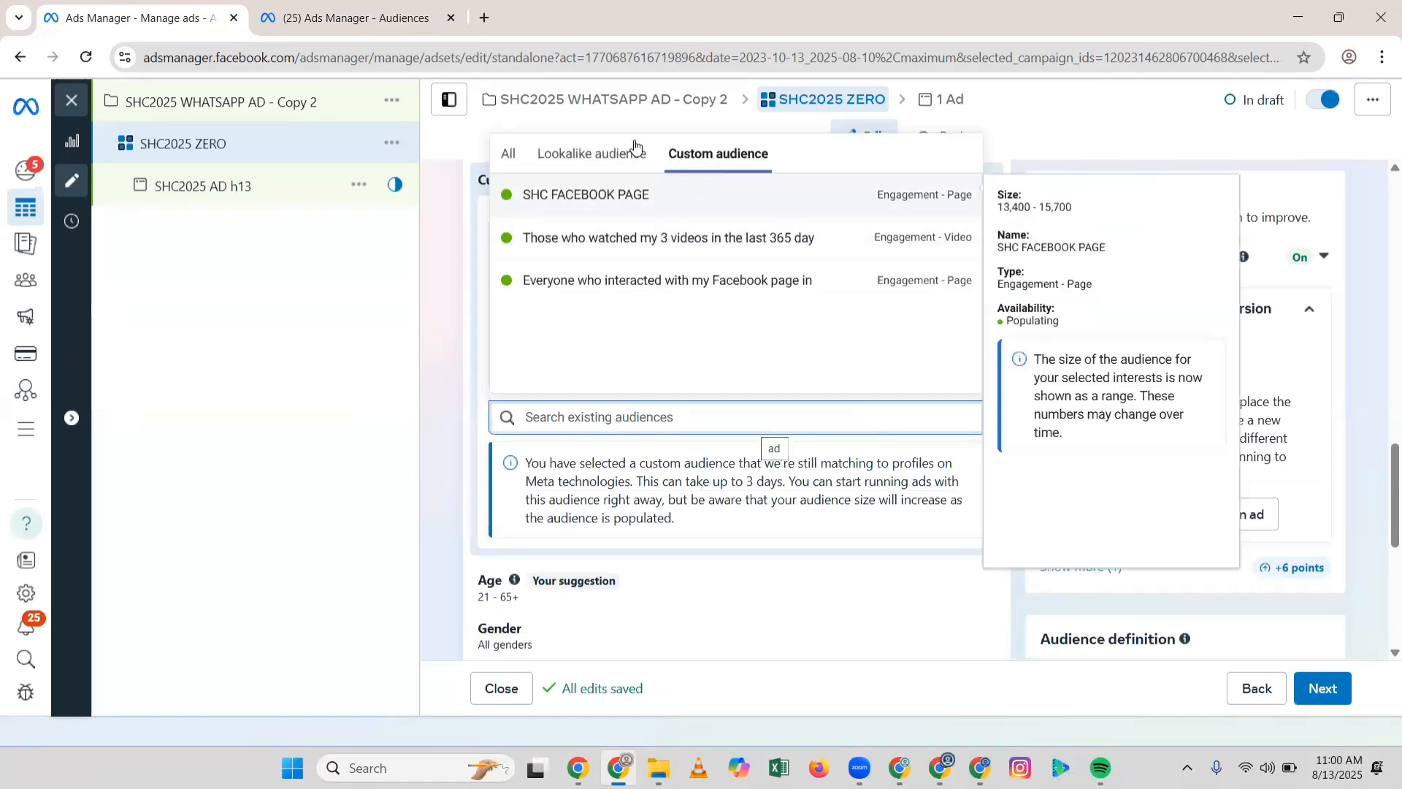
Step: Switch to the Lookalike audience tab and browse the Nigeria lookalikes built from each source
left_click(593, 154)
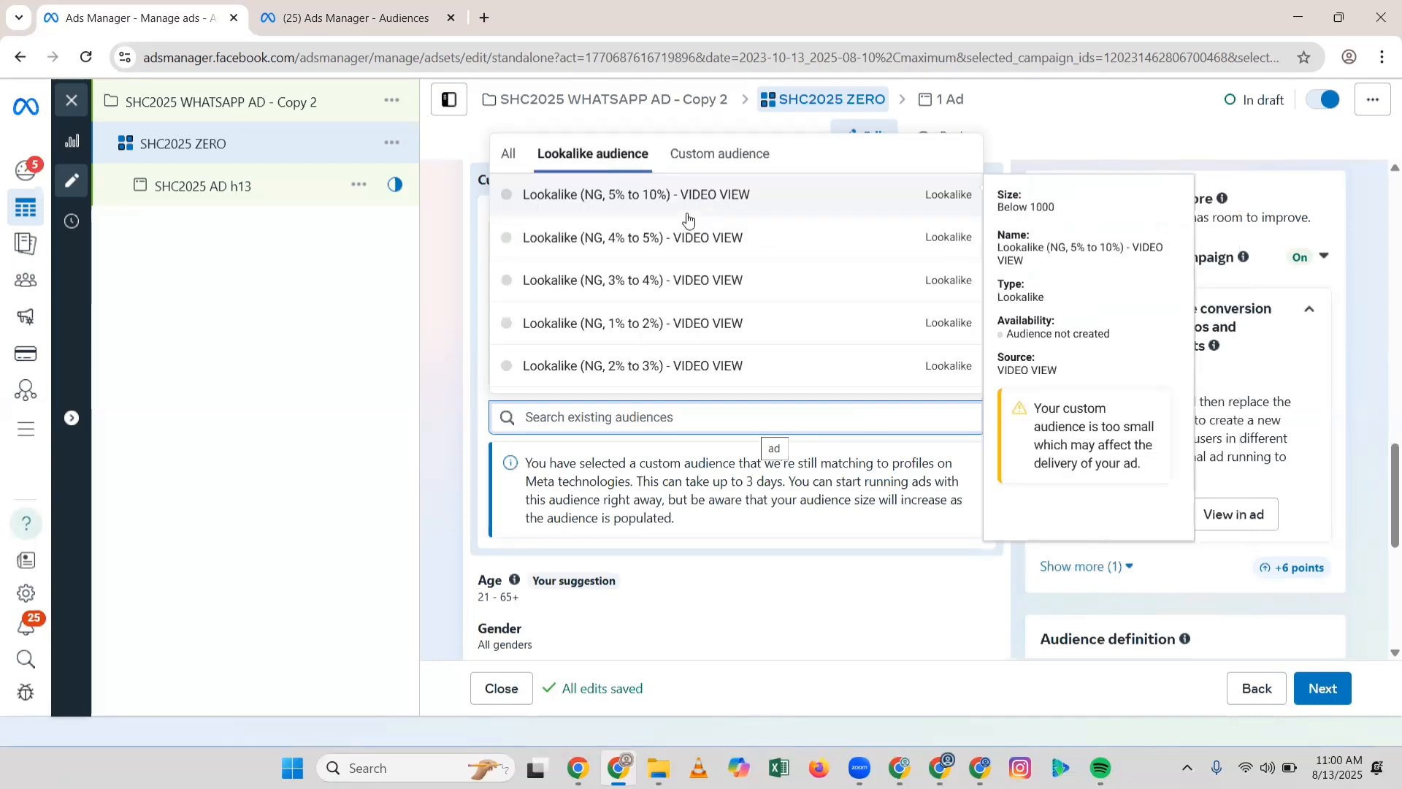
scroll(694, 234, "down", 7)
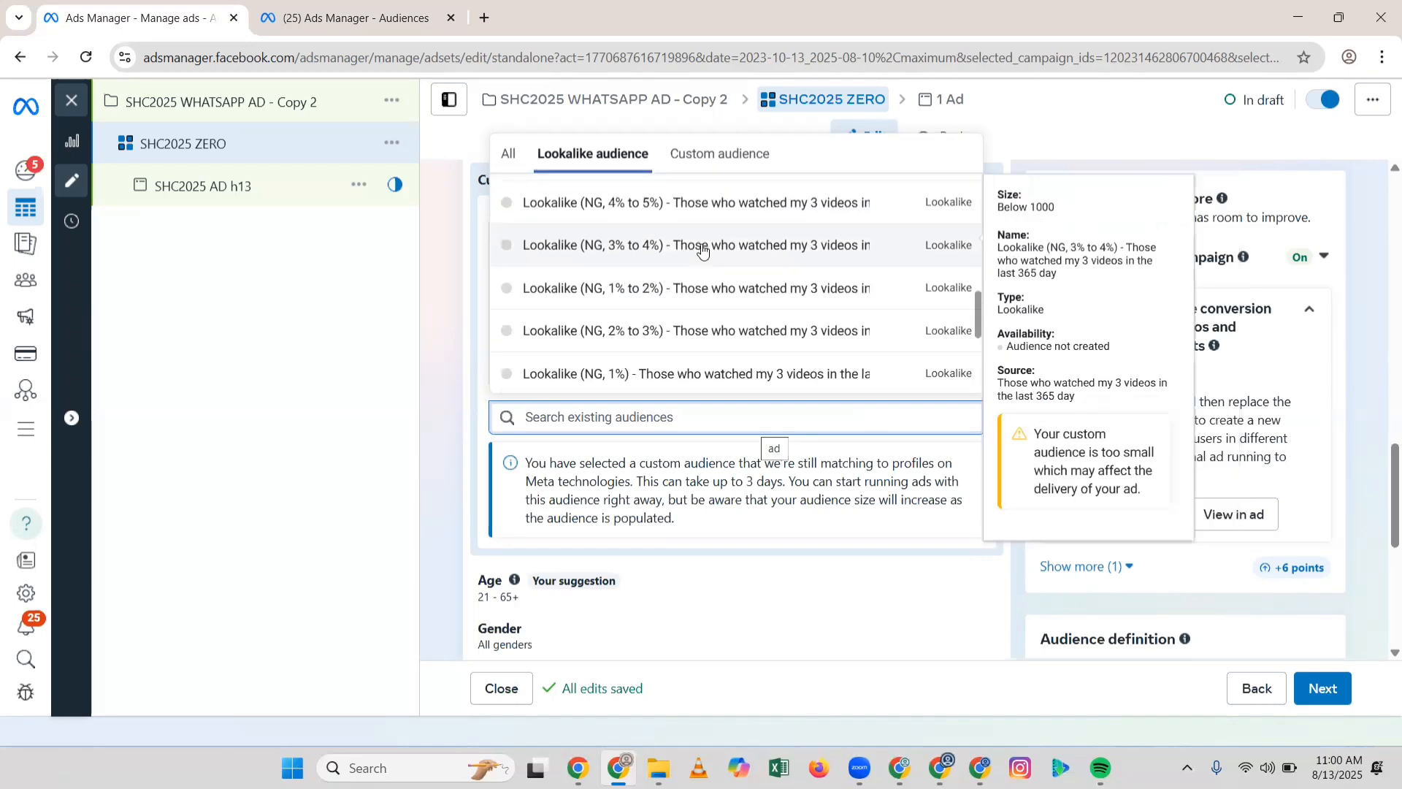
scroll(702, 250, "down", 3)
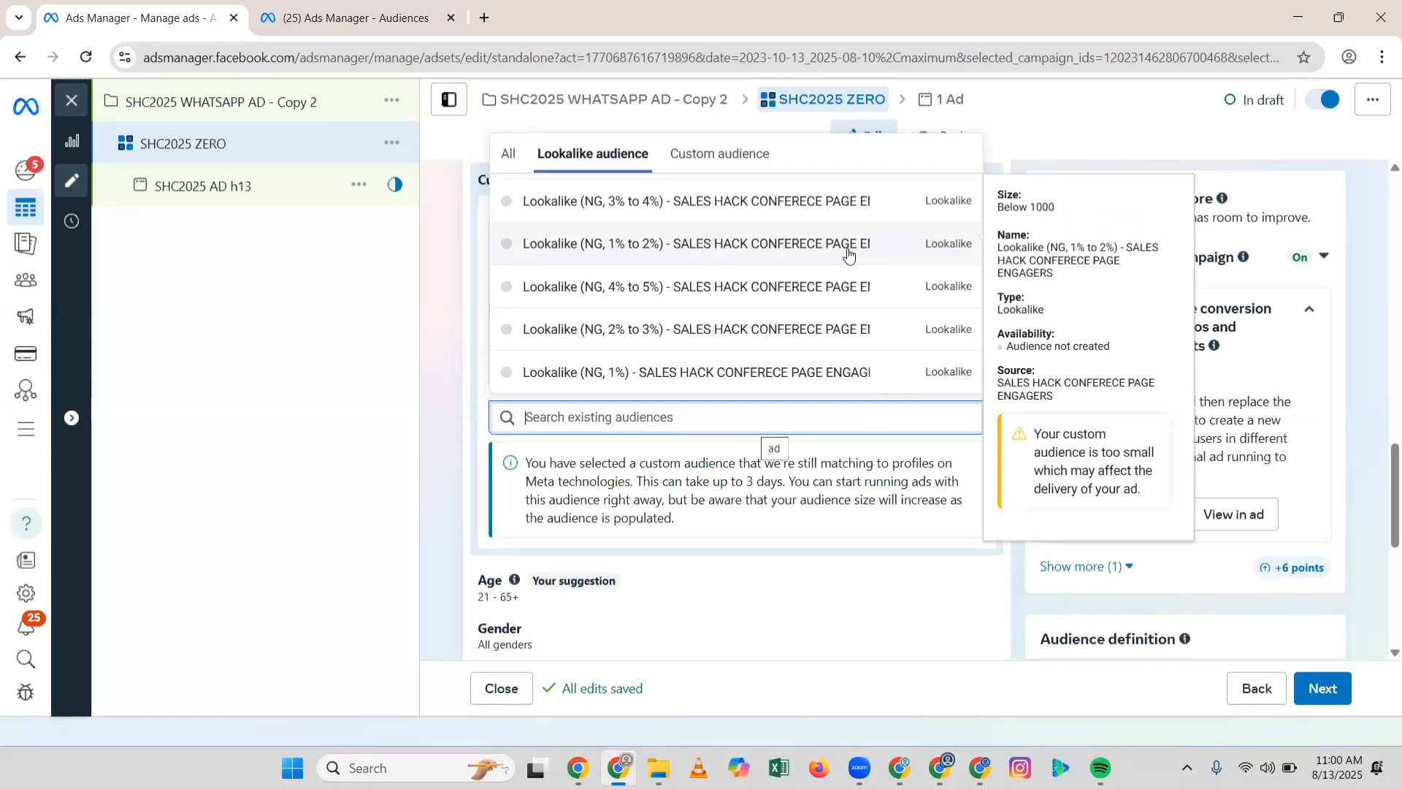
scroll(847, 251, "down", 5)
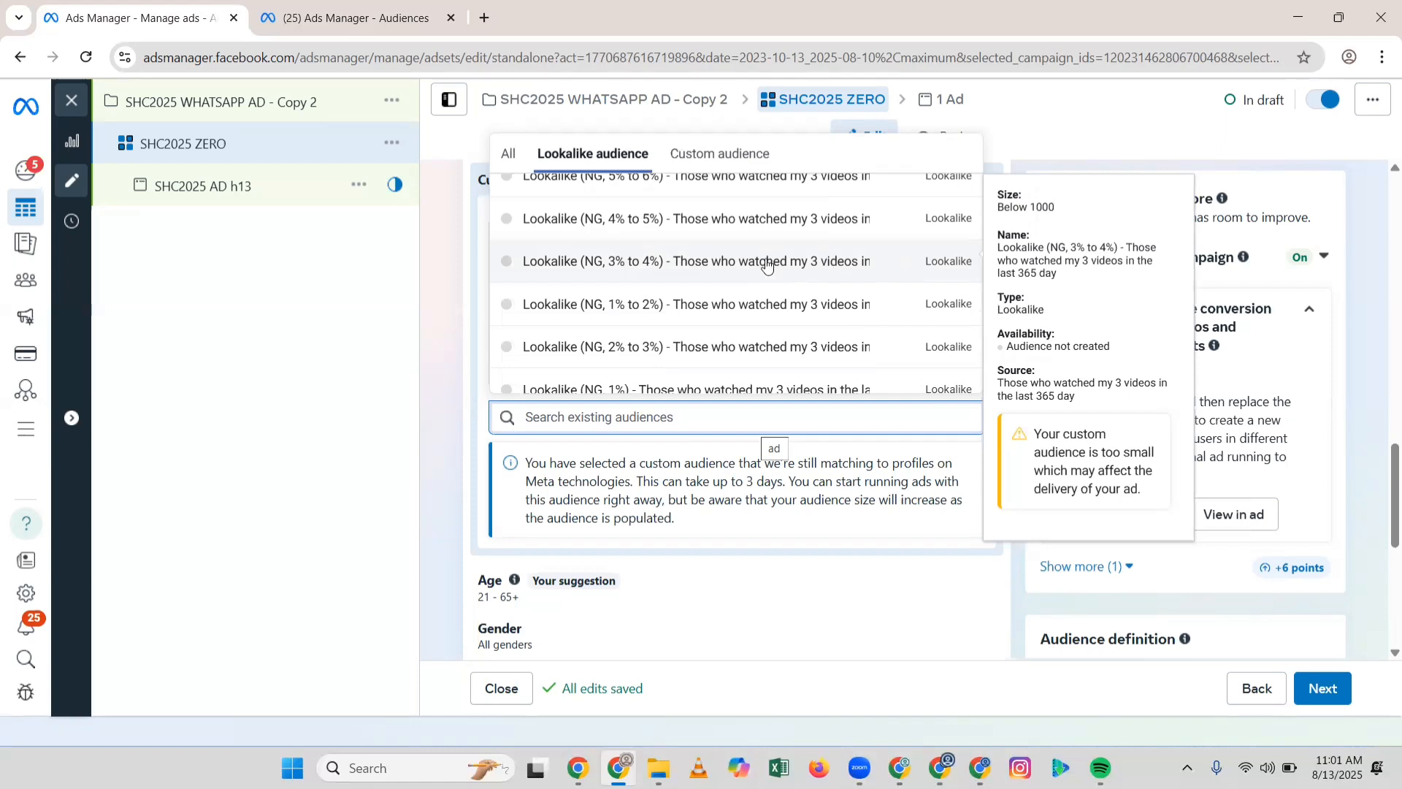
scroll(773, 276, "up", 3)
scroll(775, 275, "up", 3)
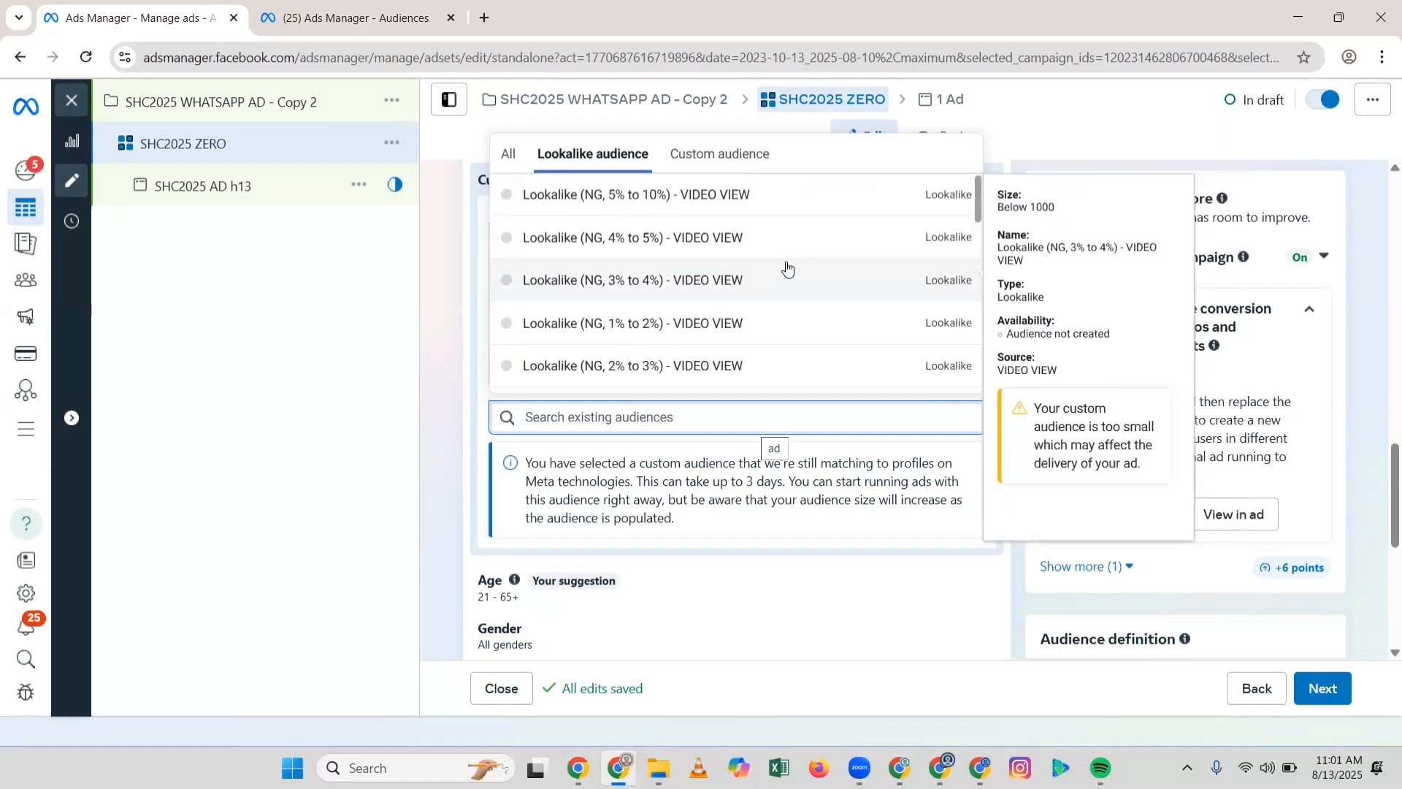
scroll(789, 264, "down", 6)
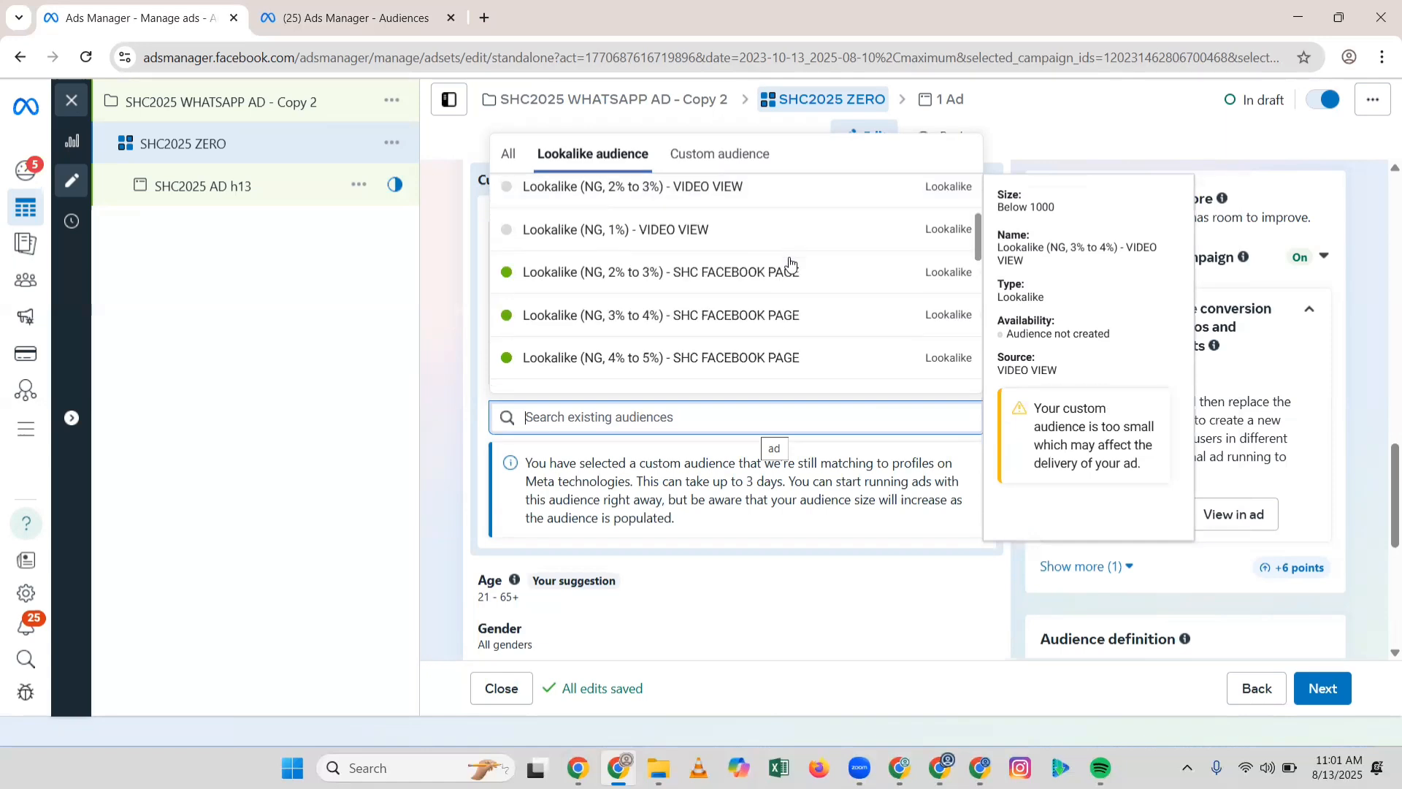
scroll(789, 264, "down", 2)
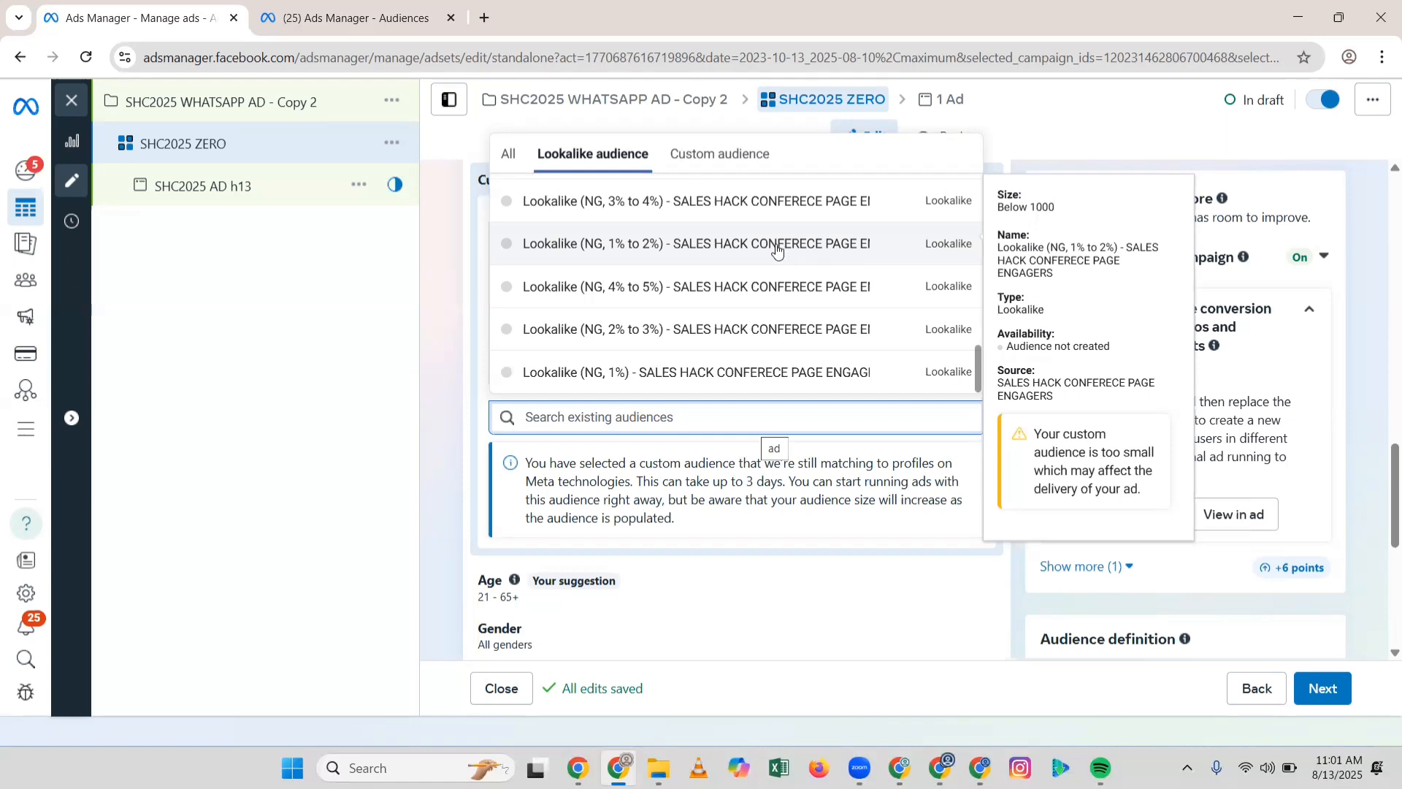
Step: Include Lookalike (NG, 4% to 5%) - SALES HACK CONFERECE PAGE ENGAGERS in the ad set
left_click(743, 287)
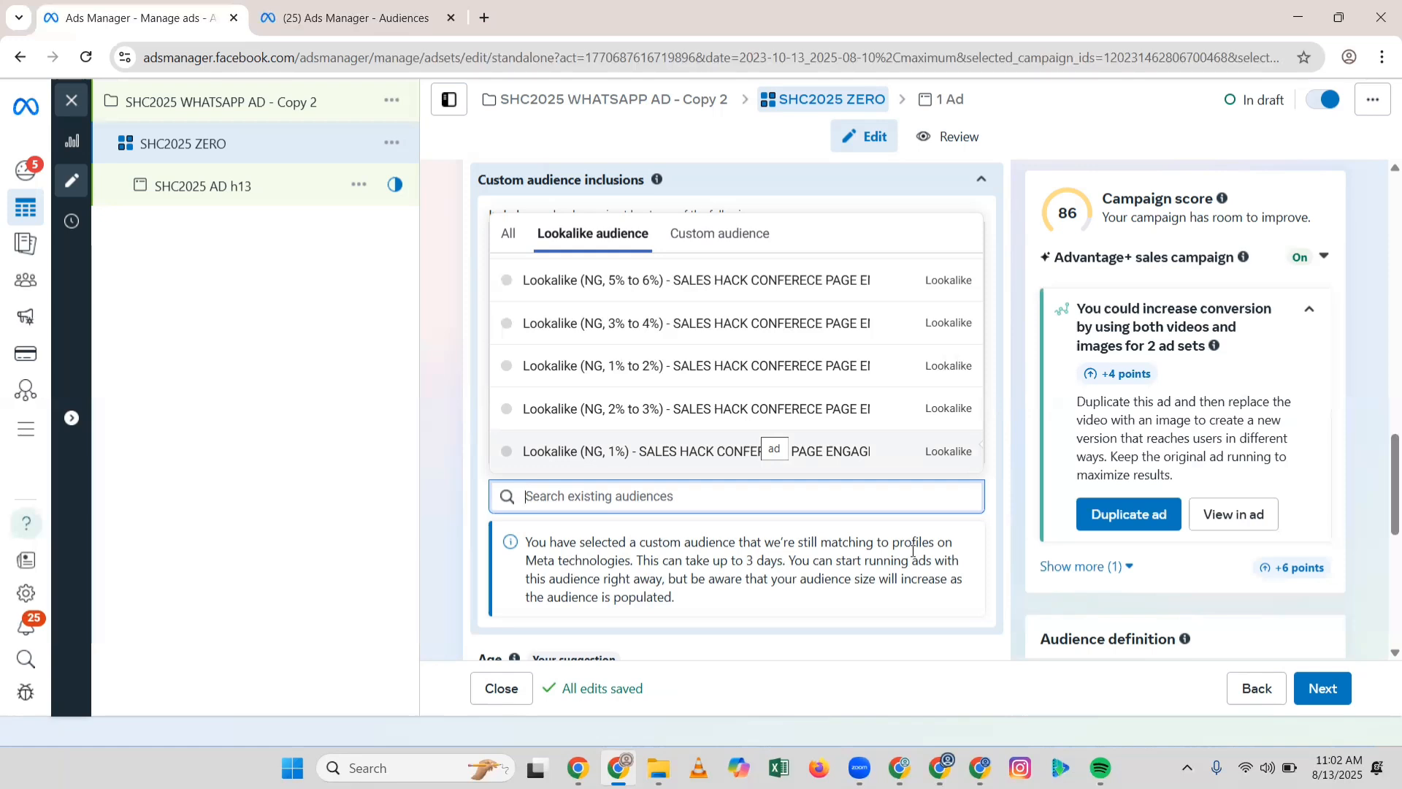
mouse_move(748, 345)
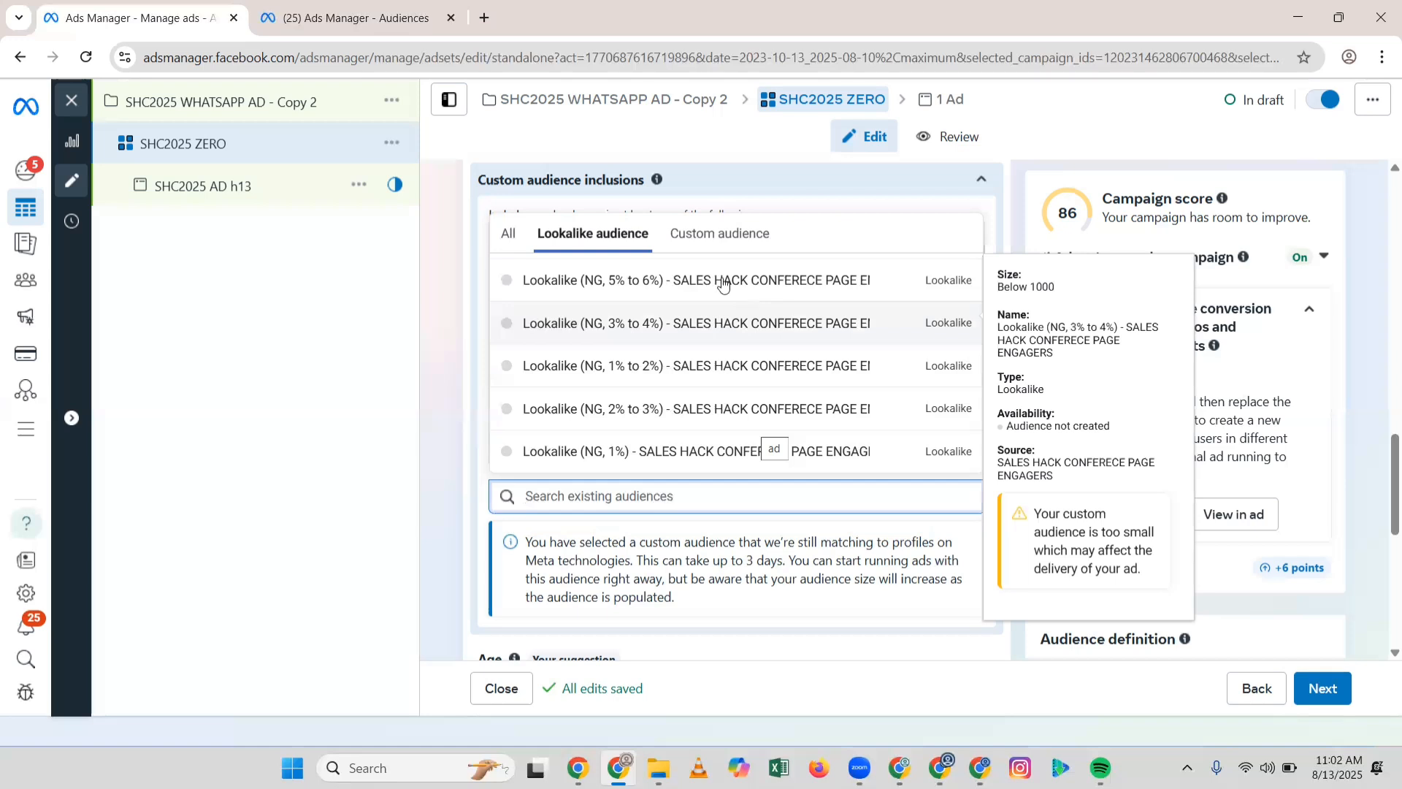
left_click(699, 242)
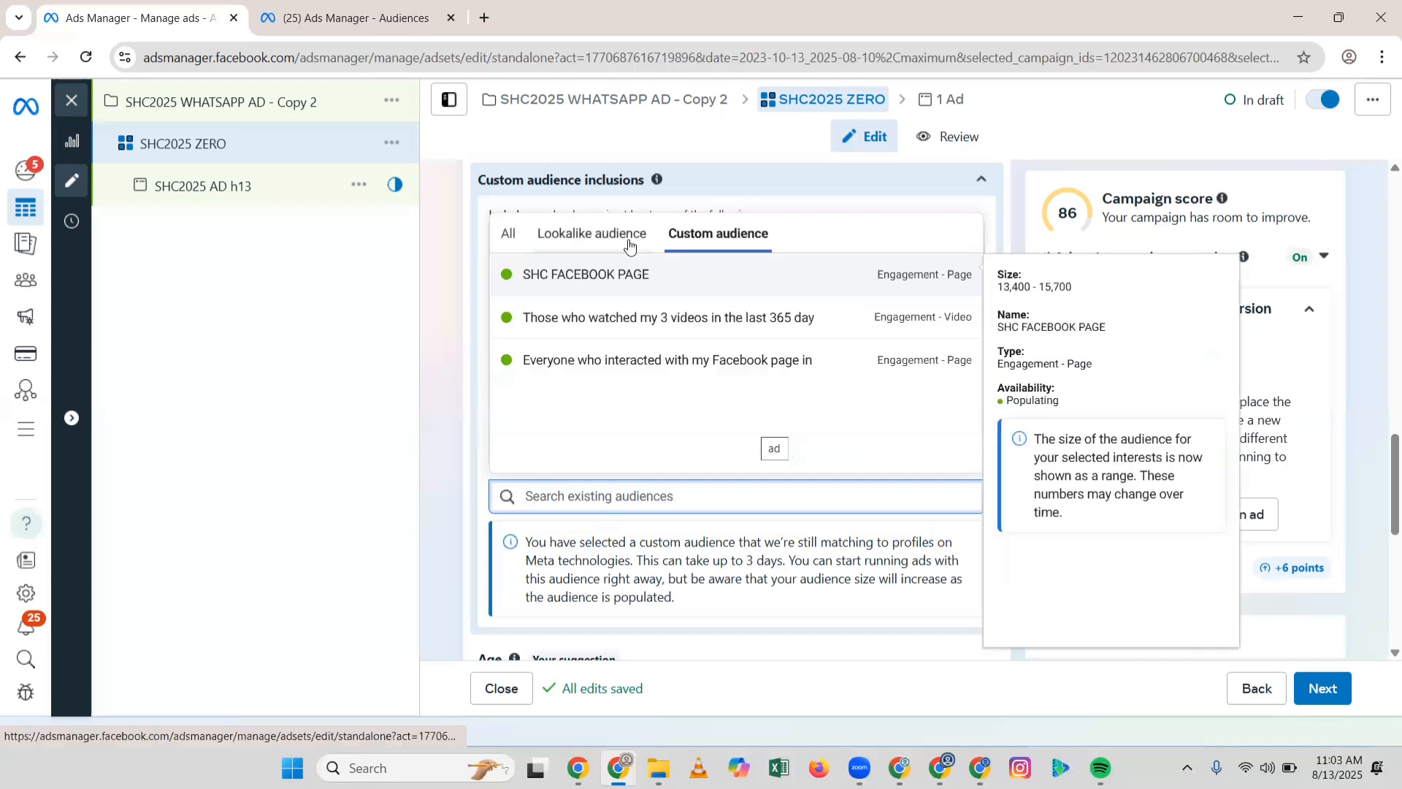
left_click(629, 246)
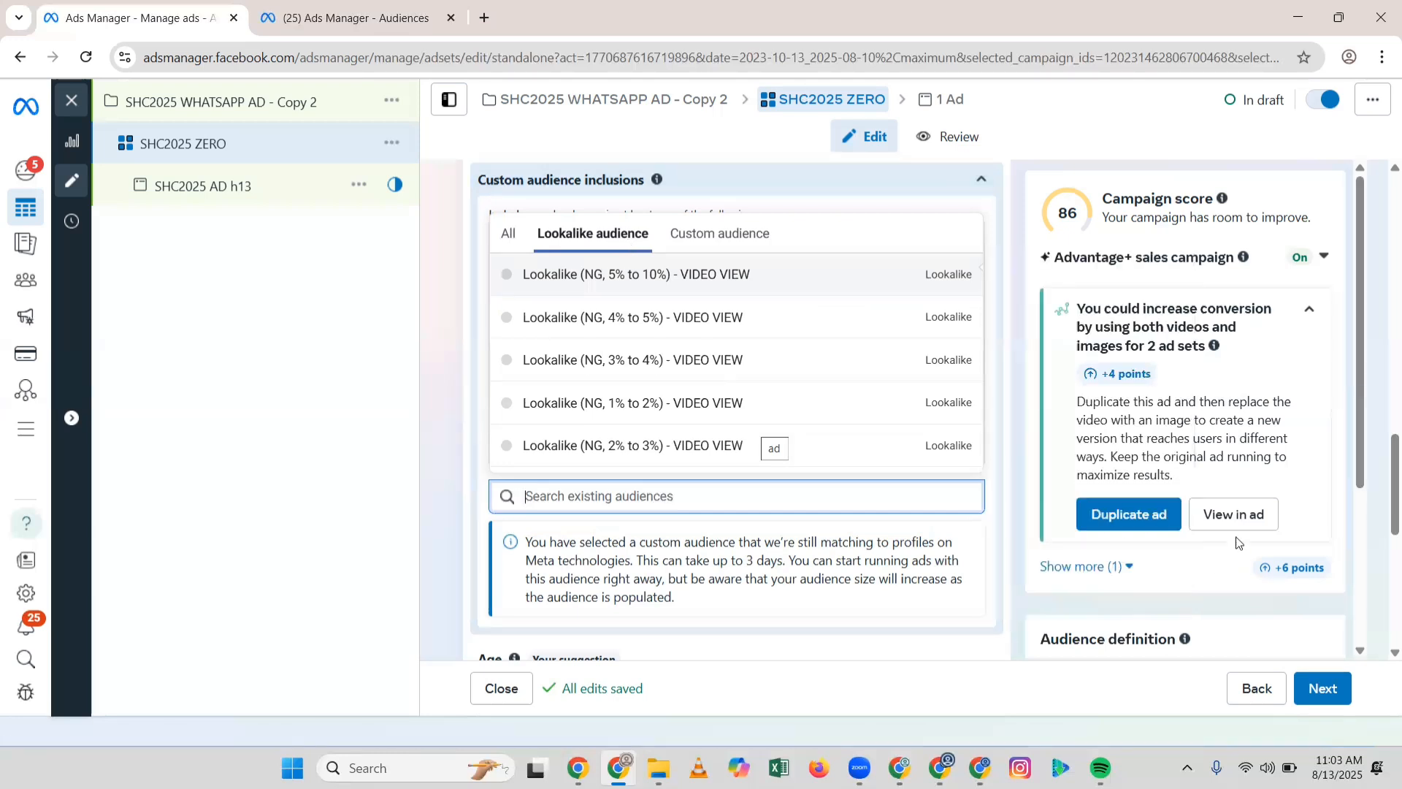
mouse_move(895, 387)
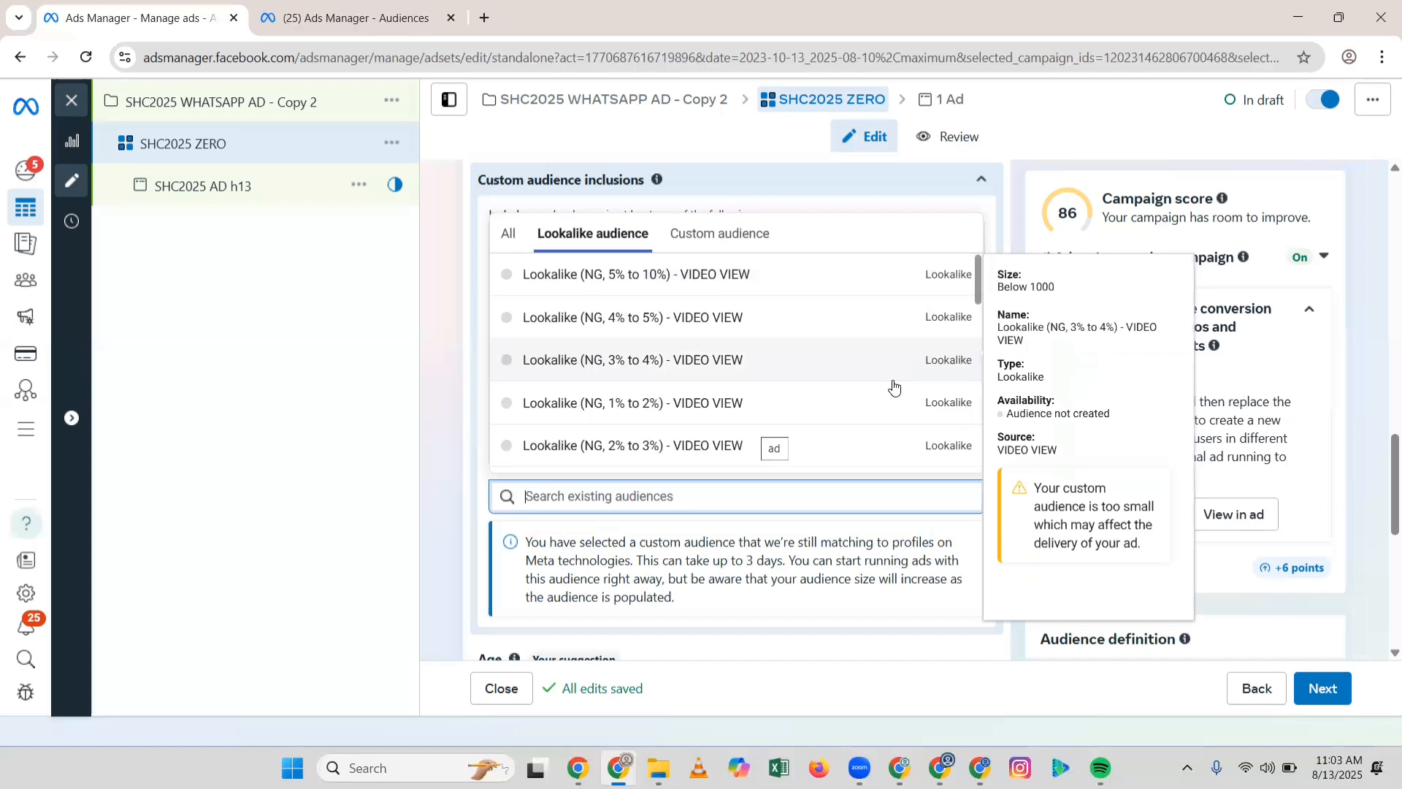